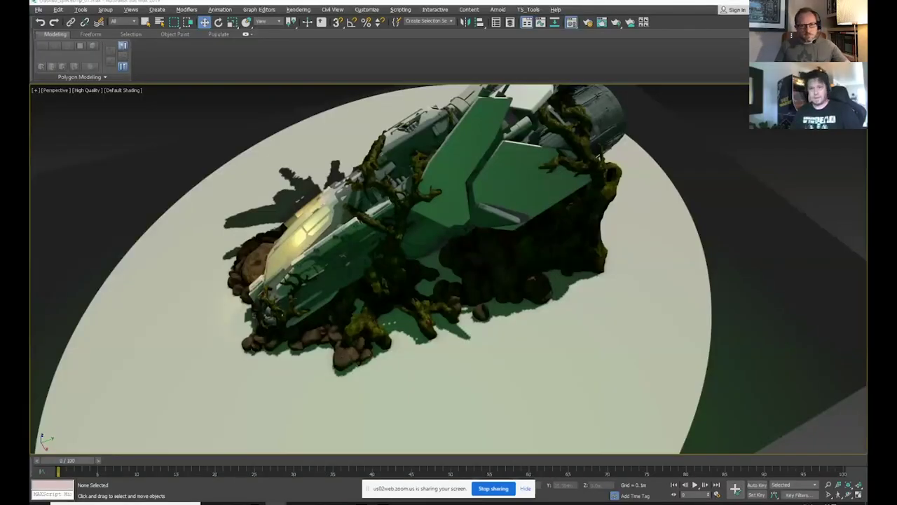
- Examine the crashed spaceship scene from above and from both sides, including the hull, wings, rocks and mossy roots
left_click_drag(485, 202, 590, 241)
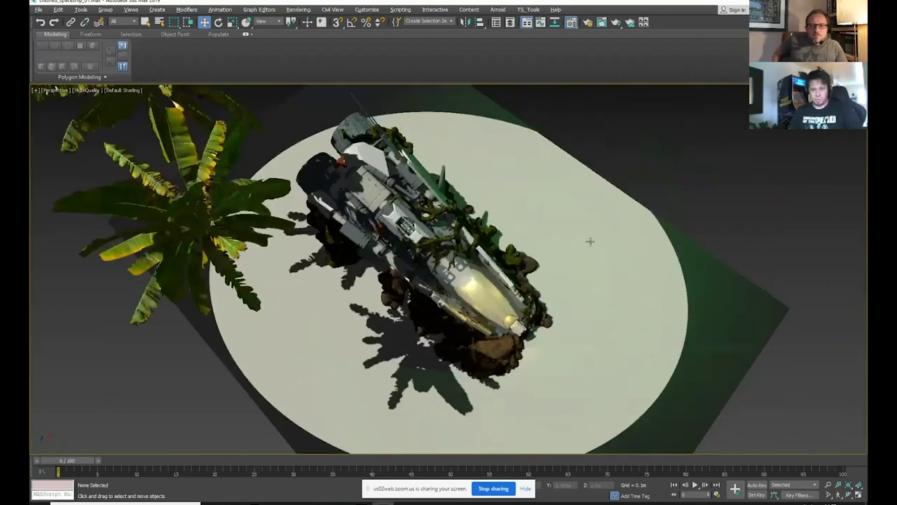
left_click_drag(521, 185, 428, 266)
scroll(344, 249, "up", 3)
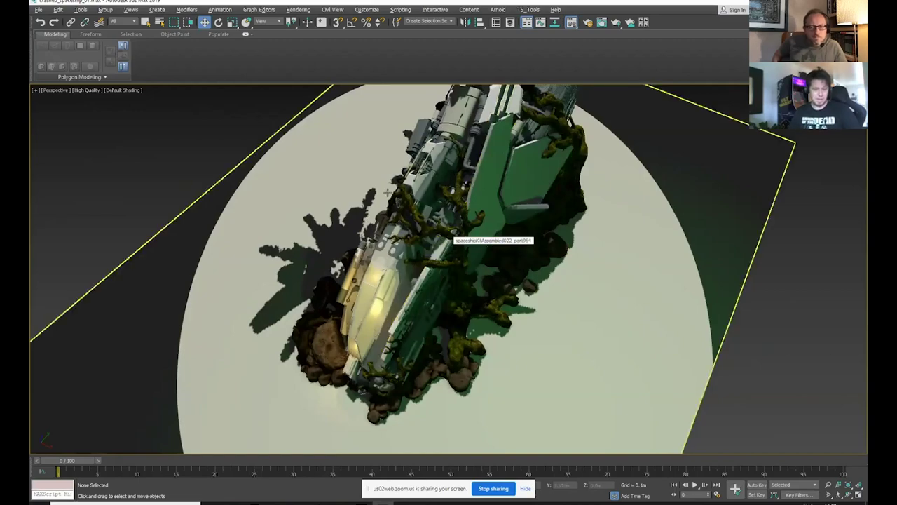
left_click_drag(319, 273, 498, 245)
scroll(452, 259, "up", 3)
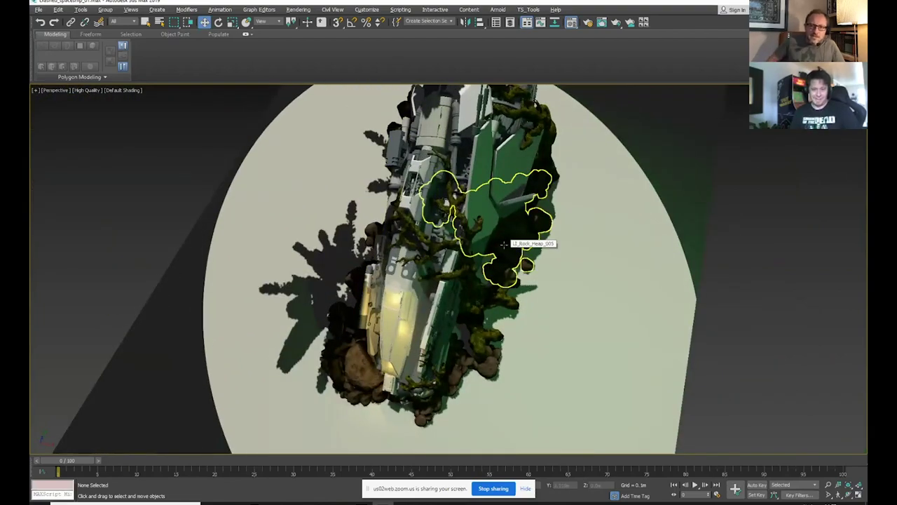
mouse_move(427, 219)
left_mouse_down()
mouse_move(461, 204)
mouse_move(396, 231)
left_mouse_up()
scroll(464, 204, "up", 3)
scroll(463, 203, "down", 3)
scroll(393, 232, "up", 2)
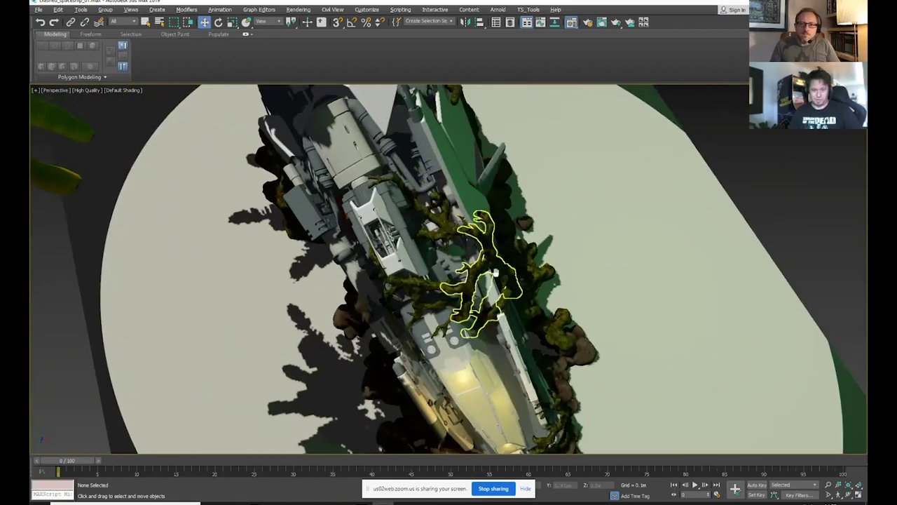
scroll(502, 274, "up", 3)
left_click_drag(542, 268, 430, 284)
scroll(537, 274, "down", 4)
scroll(474, 275, "up", 2)
scroll(462, 264, "down", 2)
scroll(430, 281, "down", 4)
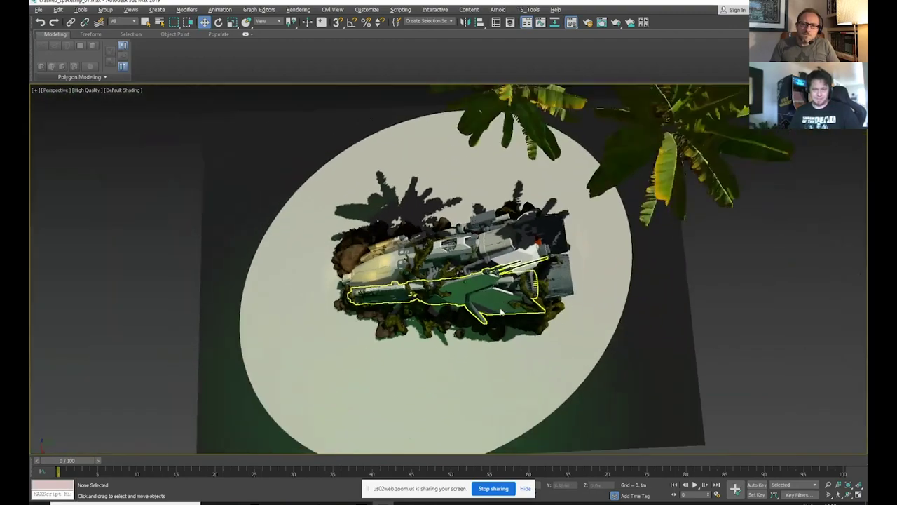
scroll(490, 270, "up", 4)
left_click_drag(489, 267, 669, 279)
- Select the mid-hull section behind the cockpit and inspect the ship's modelled surface detail up close at the engine
left_click(470, 263)
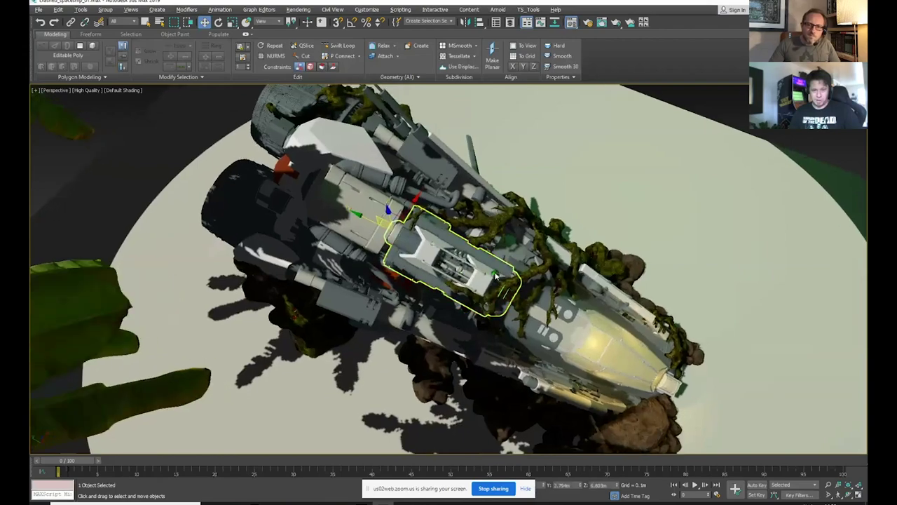
left_click_drag(471, 264, 568, 274)
left_click_drag(241, 382, 340, 279)
scroll(340, 279, "up", 5)
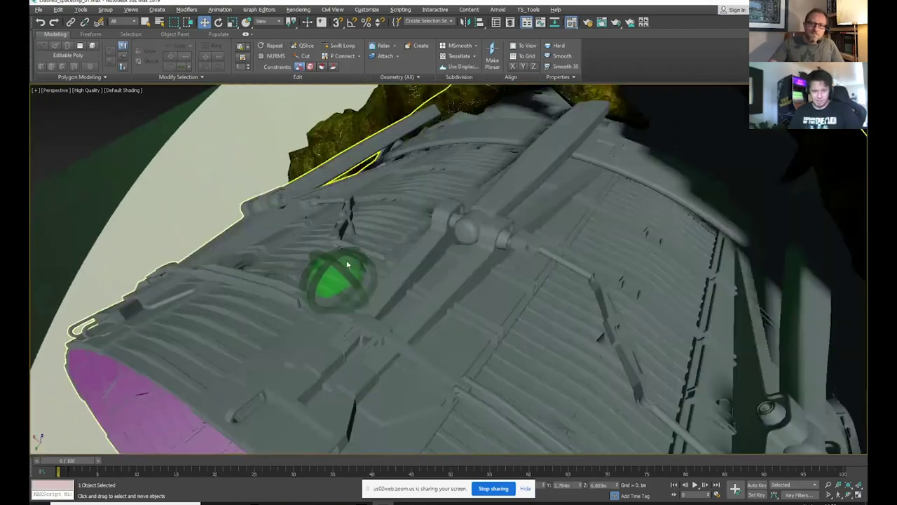
left_click_drag(452, 256, 408, 244)
scroll(466, 228, "down", 6)
scroll(408, 245, "down", 3)
left_click_drag(519, 235, 385, 288)
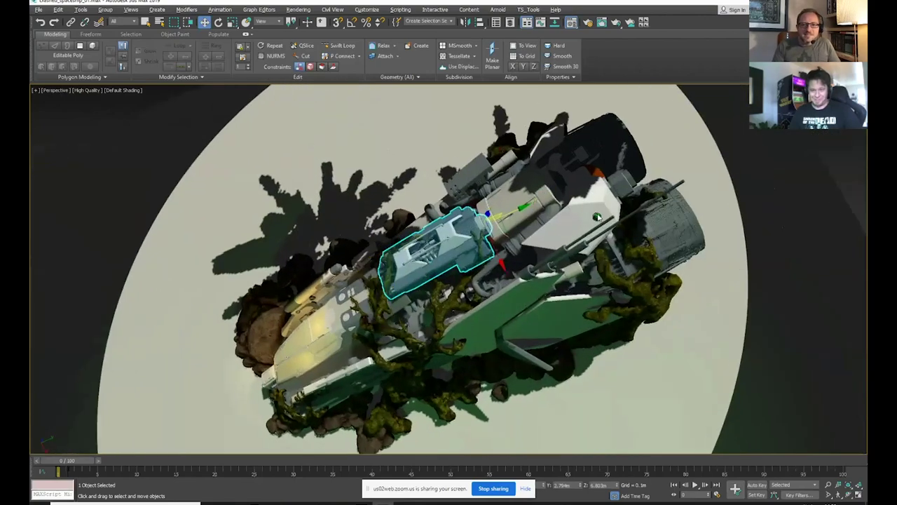
scroll(441, 259, "down", 1)
mouse_move(466, 249)
left_mouse_down()
mouse_move(506, 247)
mouse_move(477, 242)
left_mouse_up()
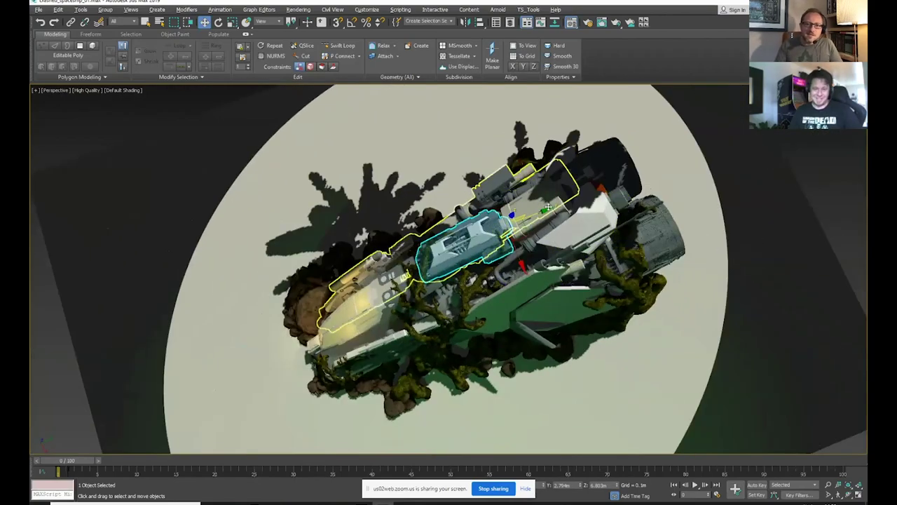
- Select the cockpit nose section of the ship and inspect it within the whole model
left_click(390, 277)
left_click(551, 209)
left_click(391, 291)
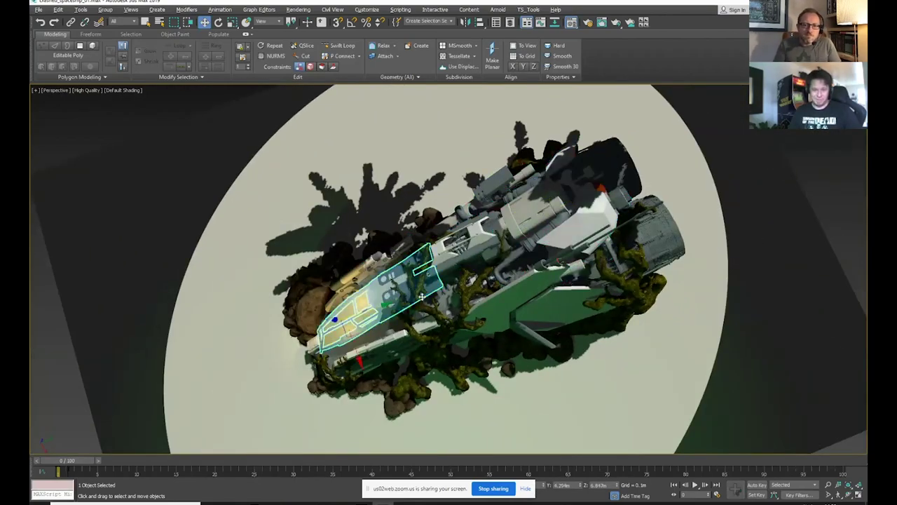
scroll(391, 294, "up", 4)
scroll(460, 257, "down", 4)
left_click_drag(461, 256, 519, 261)
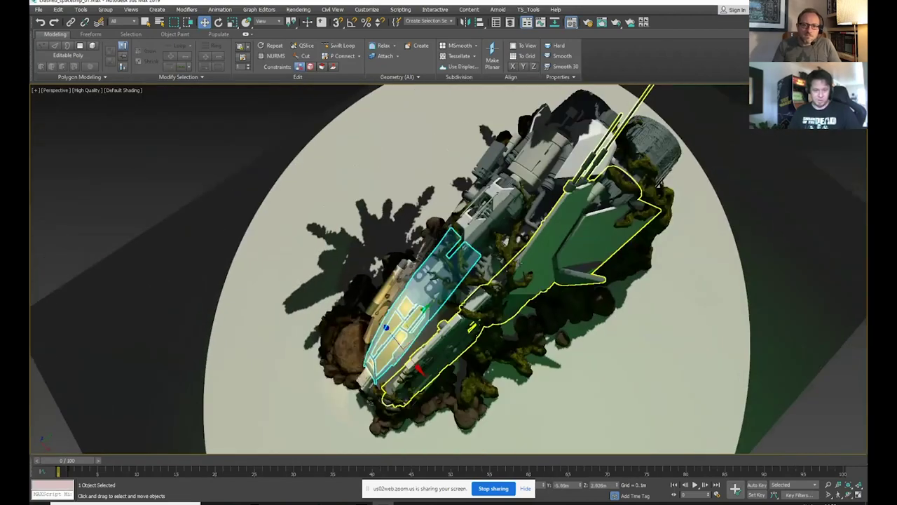
- Examine the palm trees around the ship and the shadows they cast over the hull and ground
scroll(647, 200, "down", 4)
left_click_drag(646, 200, 512, 310)
scroll(648, 185, "up", 2)
scroll(554, 202, "down", 4)
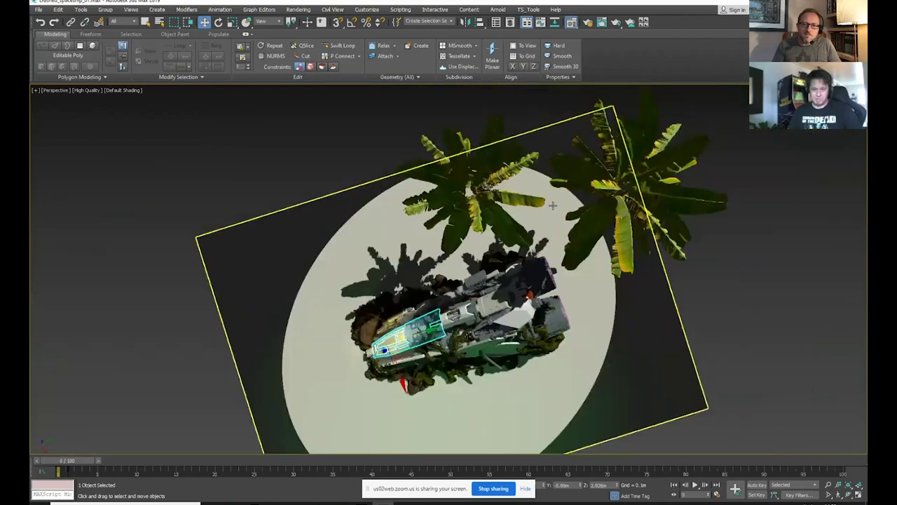
left_click_drag(554, 204, 532, 194)
scroll(459, 215, "up", 4)
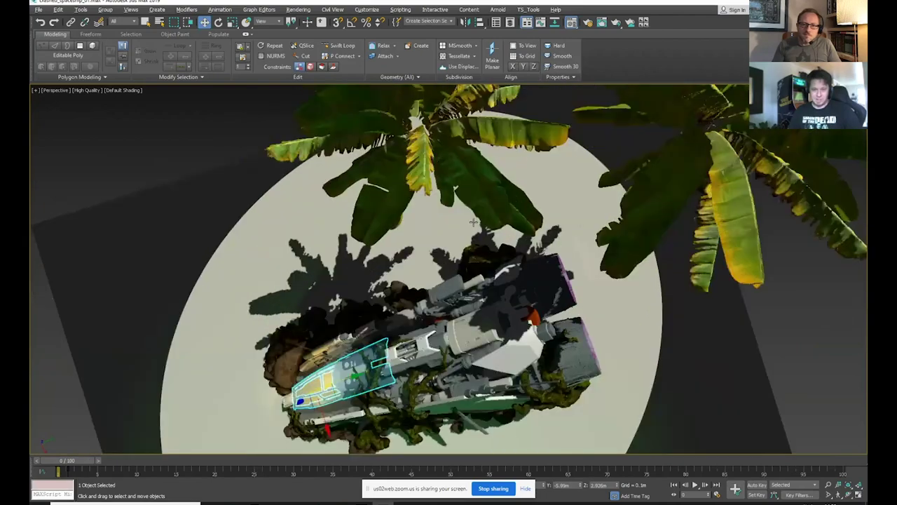
scroll(591, 180, "down", 3)
scroll(450, 251, "up", 1)
left_click_drag(451, 250, 529, 220)
left_click_drag(477, 196, 407, 210)
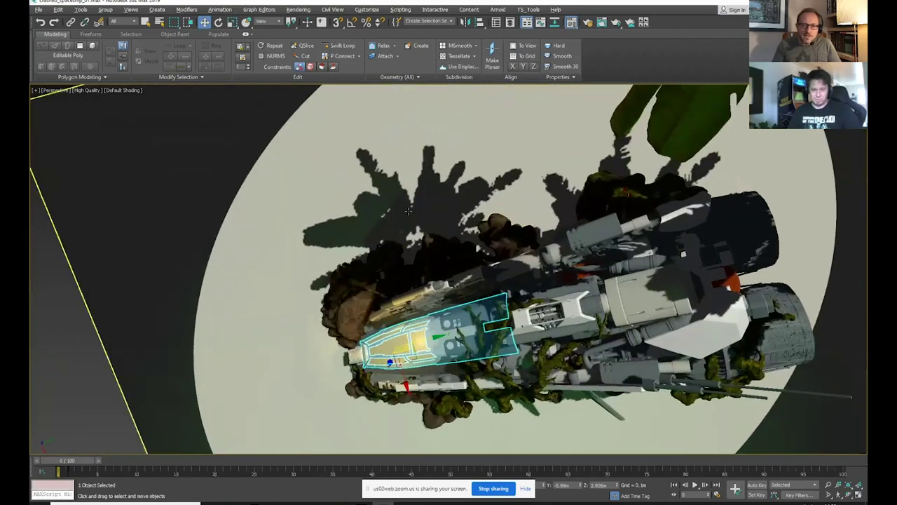
left_click_drag(572, 248, 456, 267)
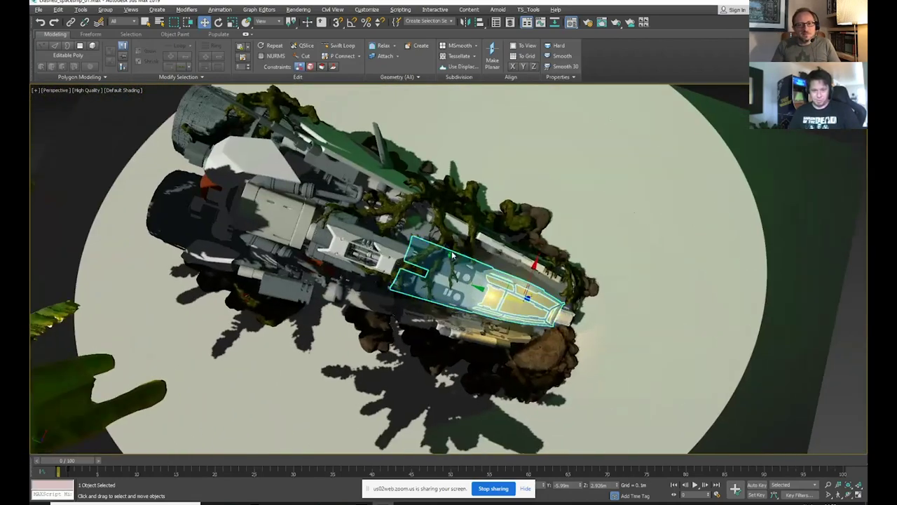
- Select the mossy root pieces draped across the hull and inspect how they wrap around the ship
scroll(457, 251, "up", 3)
scroll(483, 228, "down", 1)
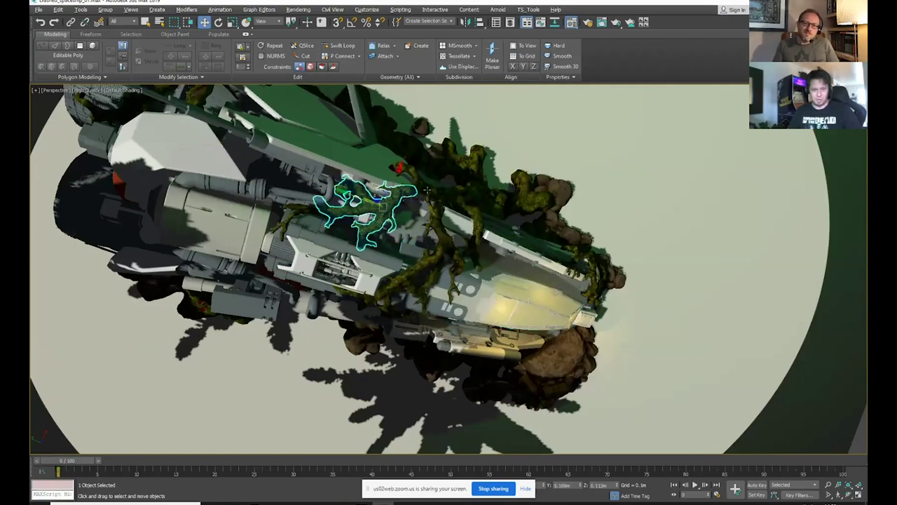
left_click_drag(499, 217, 581, 248)
scroll(429, 198, "up", 3)
scroll(413, 257, "down", 1)
scroll(413, 259, "down", 2)
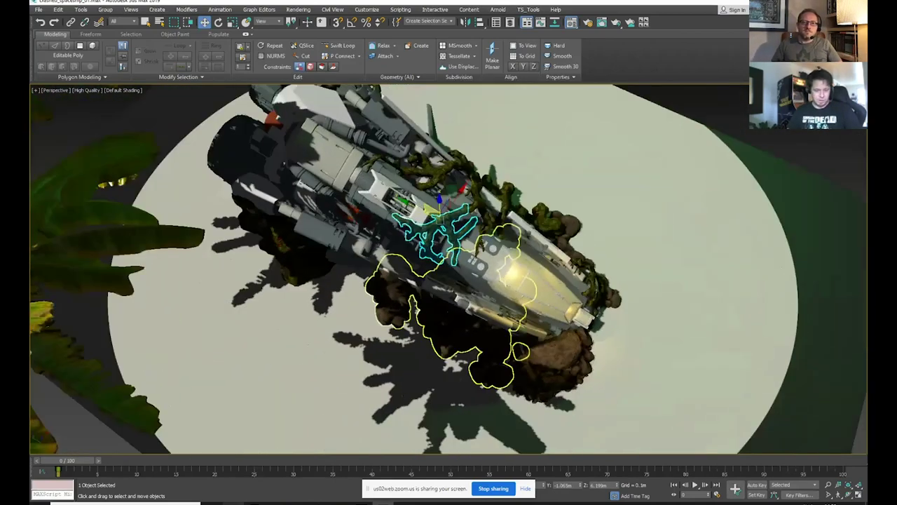
- Switch to Photoshop and view the ship's original render passes, including the red, green and blue colour mask
left_click(234, 503)
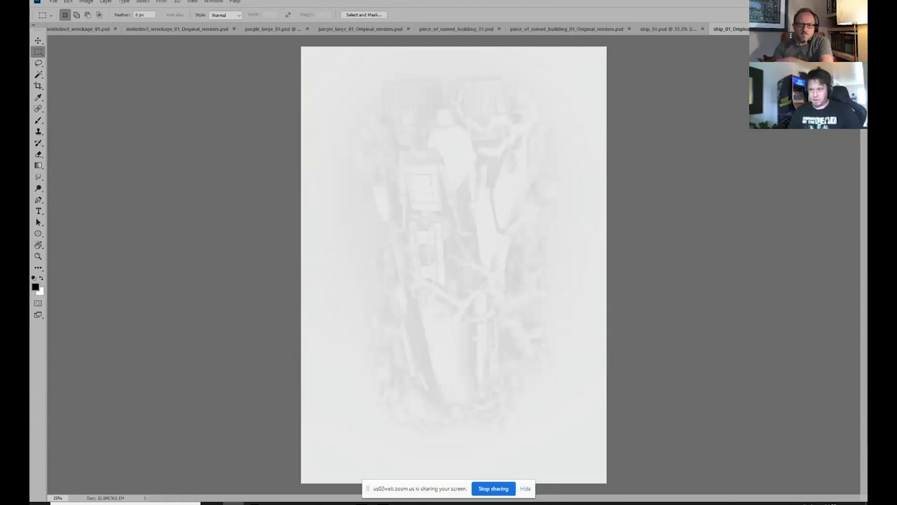
scroll(447, 208, "up", 2)
scroll(487, 222, "down", 2)
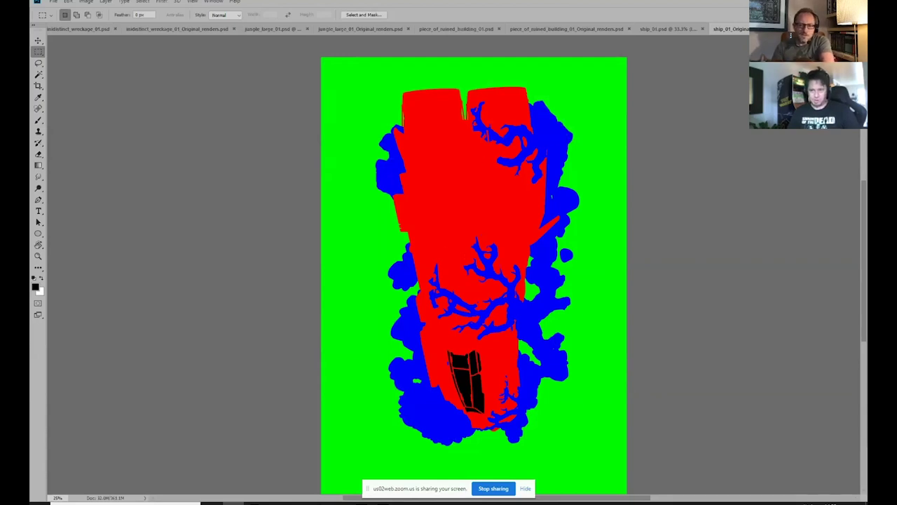
- Bring up the ship_01.psd document and show the plants and dark shadows layered over the grass and rubble ground
left_click(685, 29)
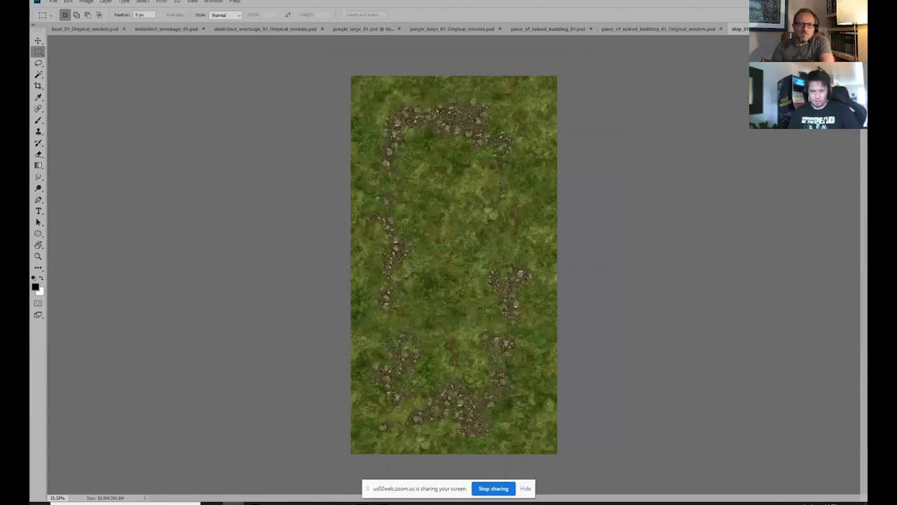
left_click(465, 271, "ctrl")
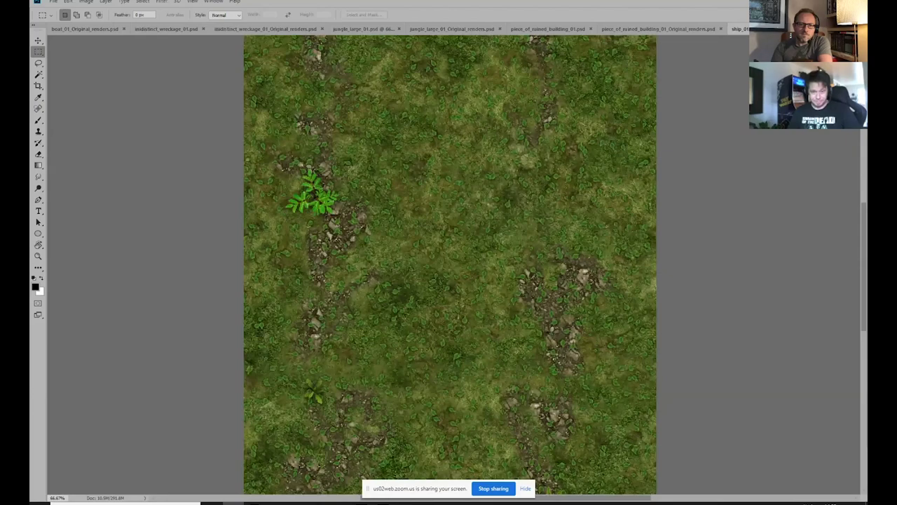
left_click_drag(640, 294, 648, 401)
left_click(628, 278, "alt")
left_click_drag(858, 206, 855, 236)
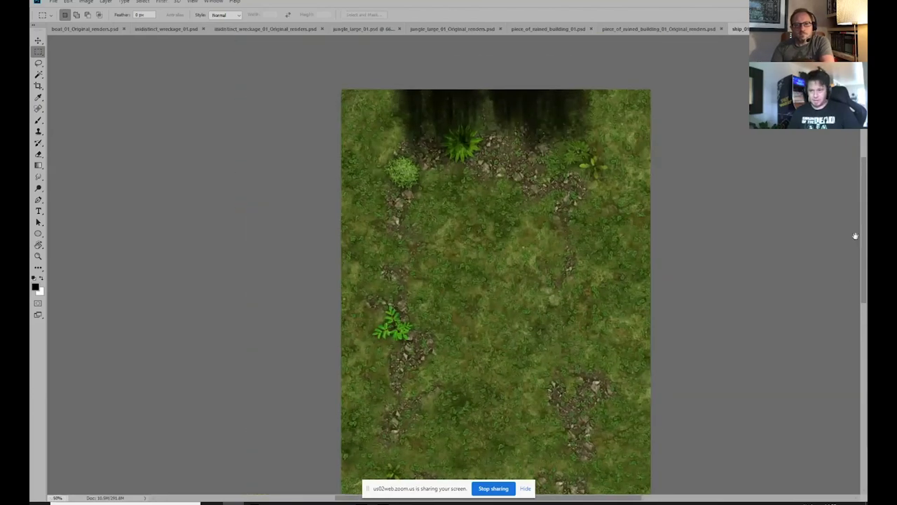
- Show the textured ship with its rocks and roots, plus the amber light in the cockpit windows
left_click_drag(671, 266, 675, 190)
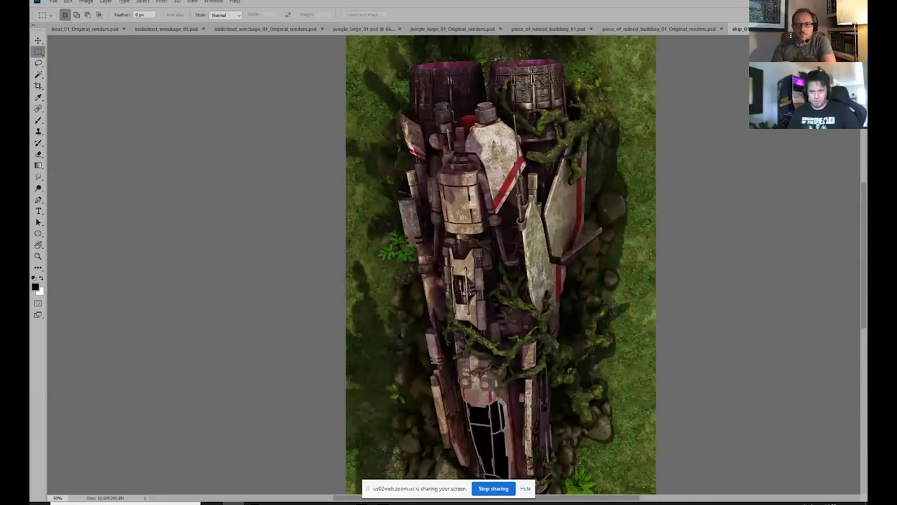
left_click_drag(597, 235, 602, 200)
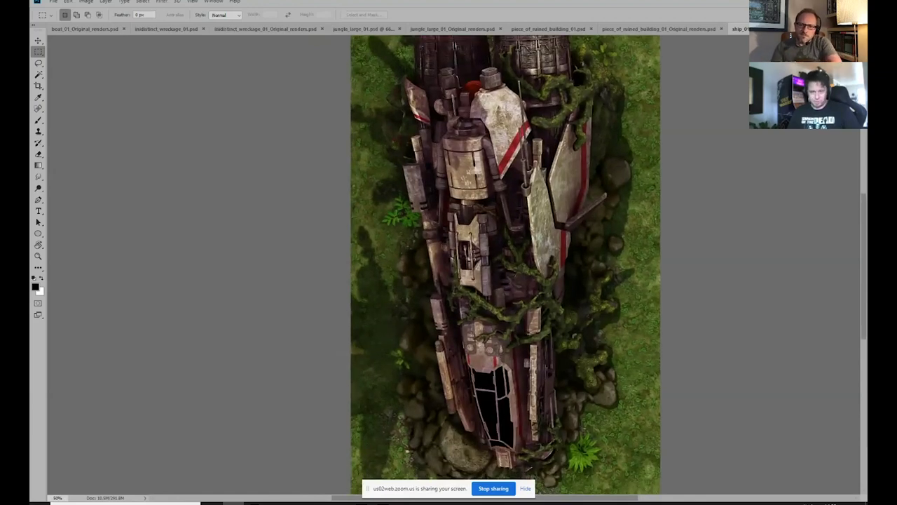
left_click(515, 354)
left_click_drag(587, 332, 593, 464)
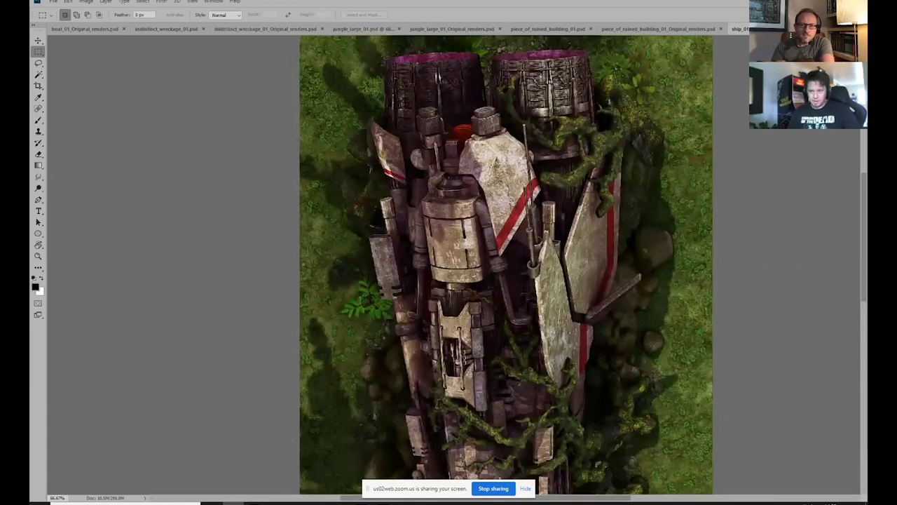
scroll(646, 161, "down", 5)
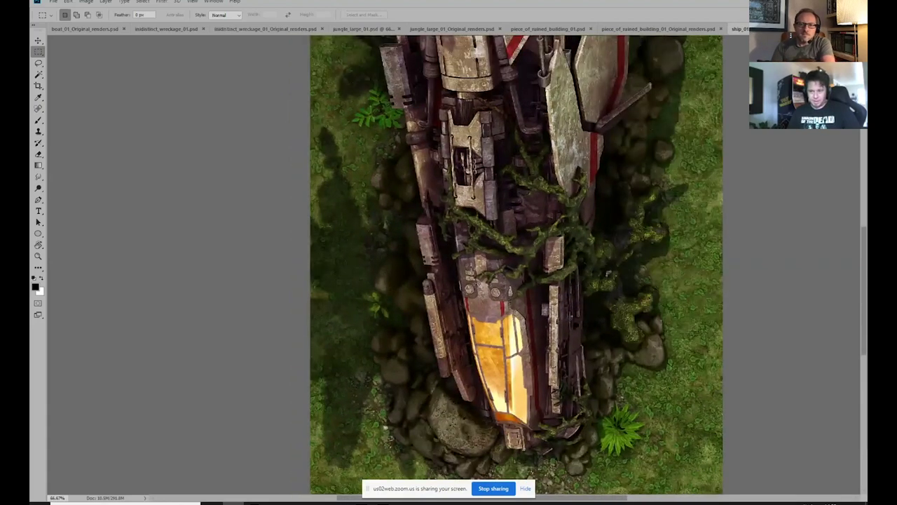
- Show the broken holes in the cockpit glass and the dents, ragged edges and grime on the hull panels
scroll(625, 209, "down", 1)
left_click_drag(624, 208, 581, 330)
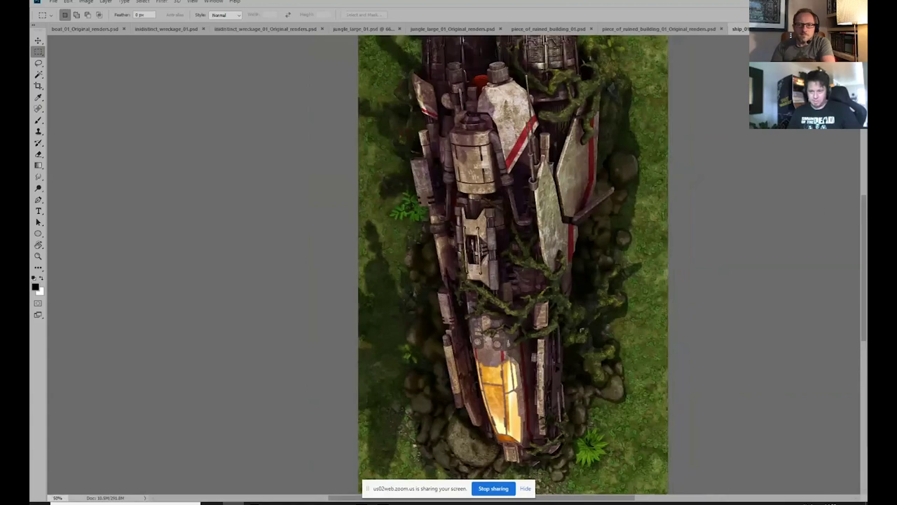
key("ctrl+z")
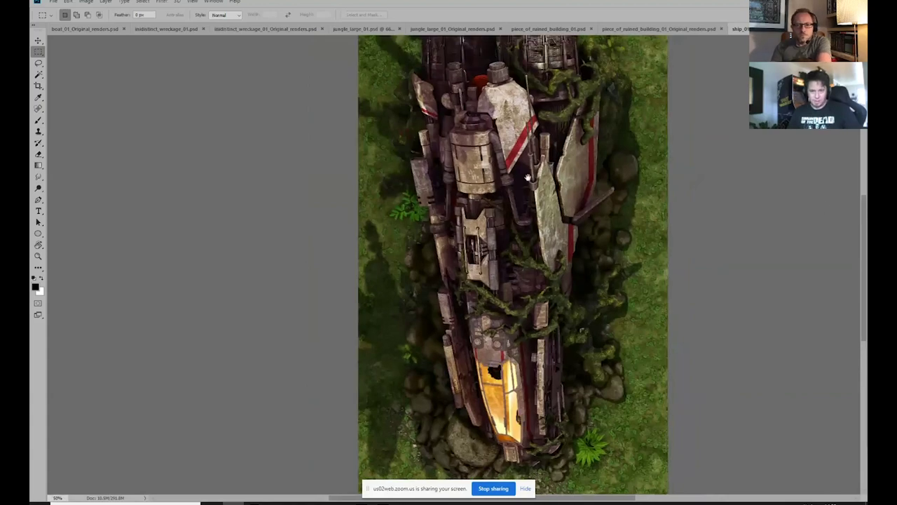
scroll(527, 177, "up", 1)
scroll(532, 175, "up", 1)
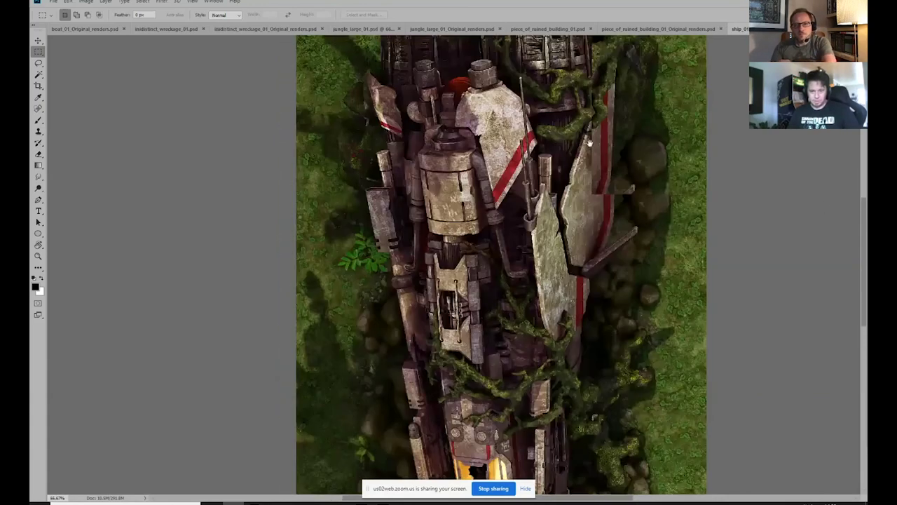
scroll(589, 142, "down", 2)
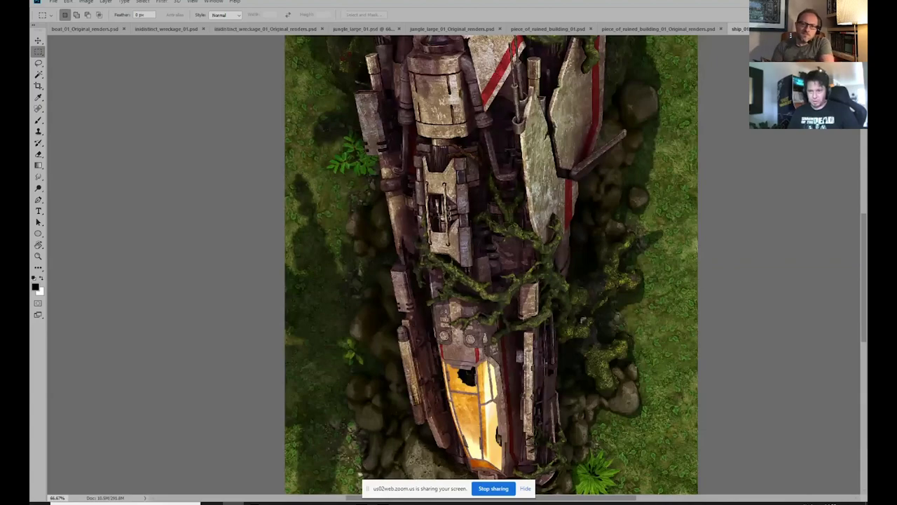
scroll(636, 197, "up", 3)
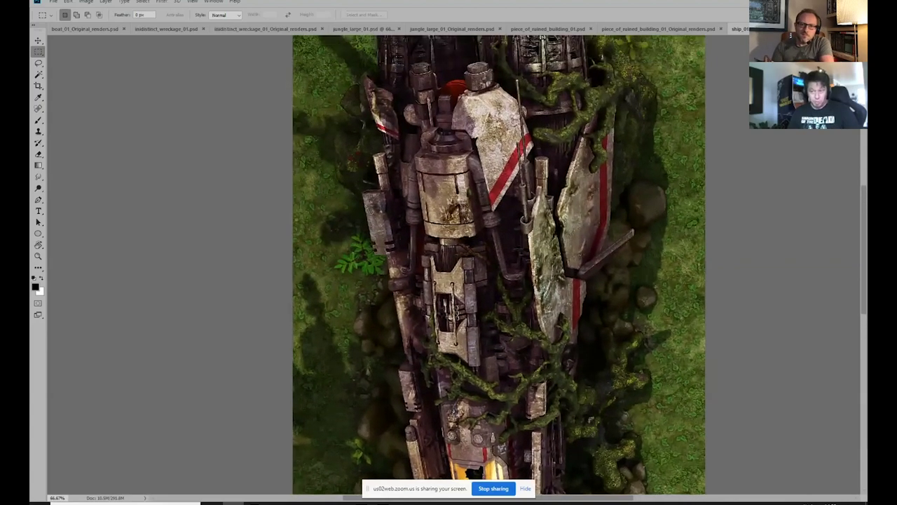
- Show the moss and vine overgrowth on the ship, together with the blue engine glow and orange cockpit glow
scroll(535, 191, "down", 1)
scroll(535, 191, "down", 1)
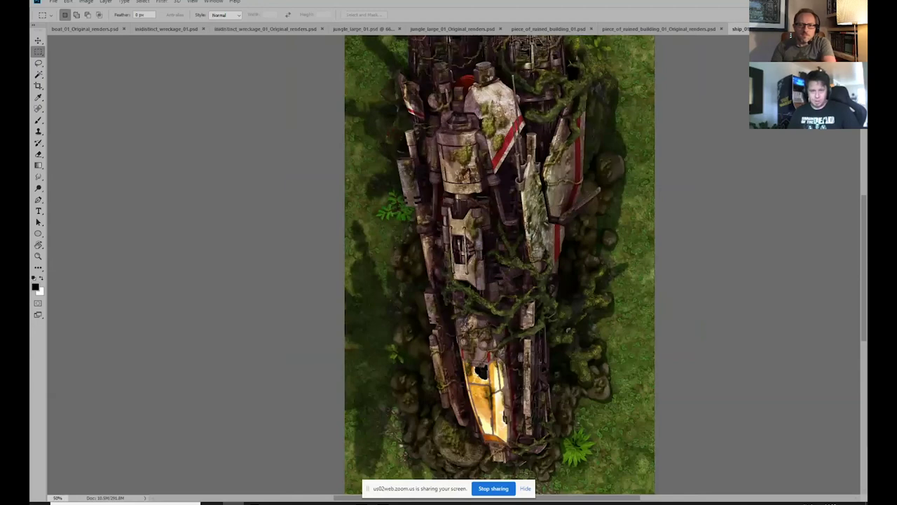
scroll(639, 151, "up", 1)
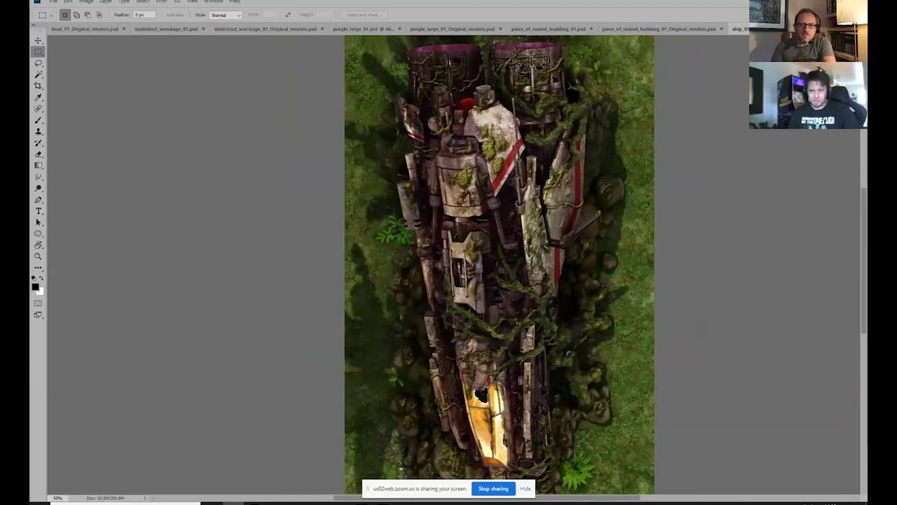
left_click_drag(662, 118, 658, 145)
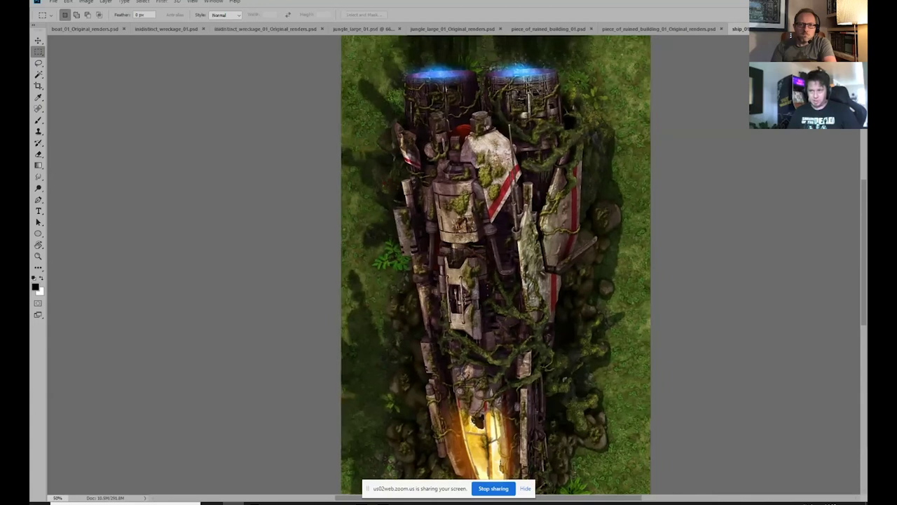
scroll(650, 120, "down", 1)
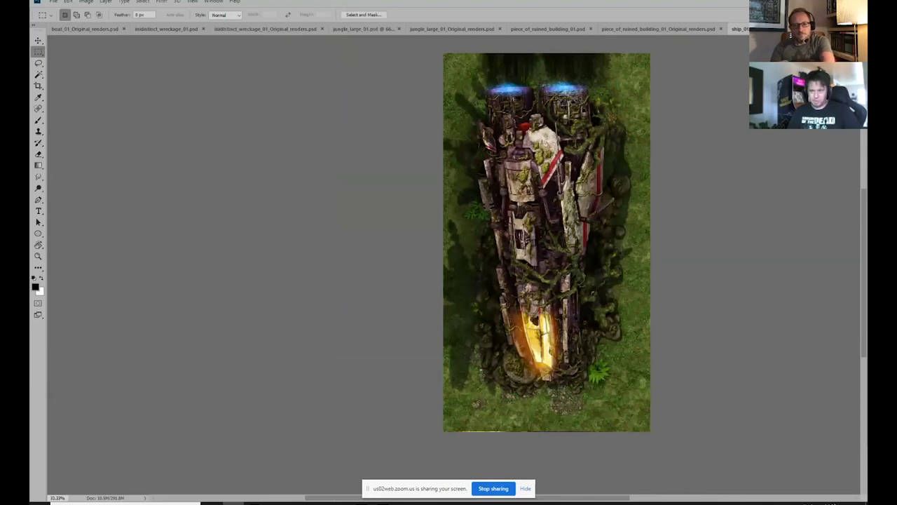
- Show the ship tile with its surroundings cut to black, and examine the mossy vines crossing the middle of the hull
scroll(546, 252, "up", 1)
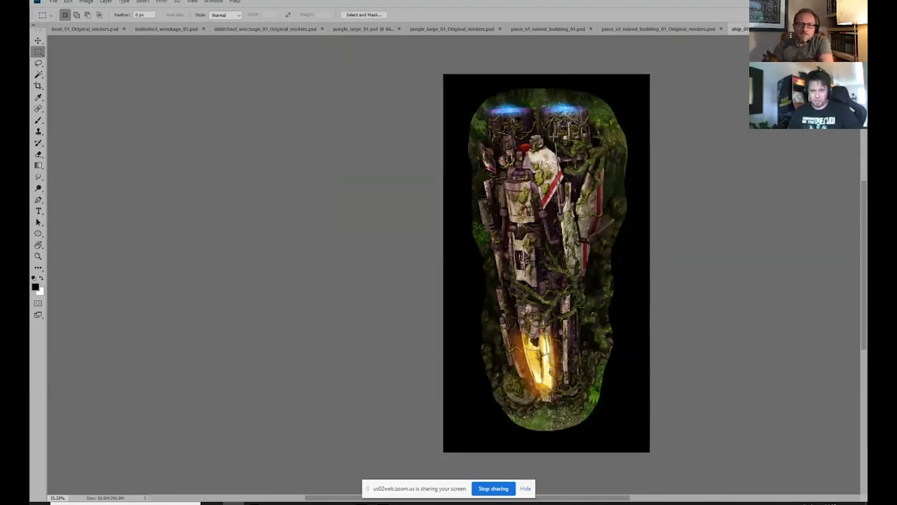
left_click(543, 180, "ctrl")
left_click(543, 180, "ctrl")
left_click_drag(550, 378, 499, 198)
left_click(517, 387, "ctrl")
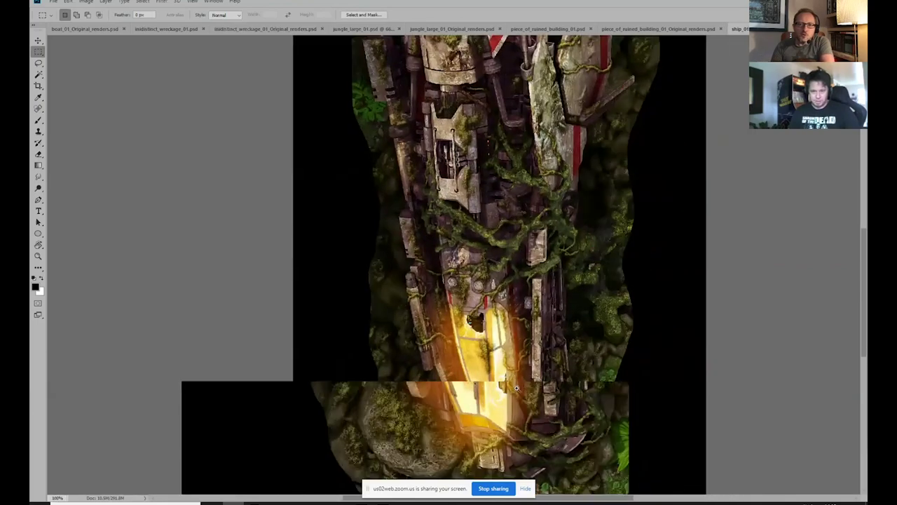
scroll(516, 387, "up", 3)
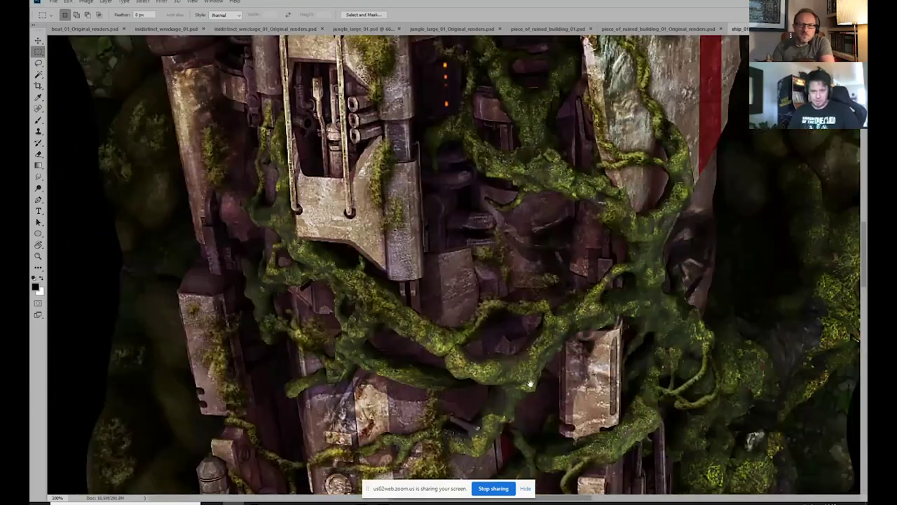
- Show the whole masked ship from engines to nose, and examine the glowing cockpit and surrounding rocks
scroll(530, 384, "down", 3)
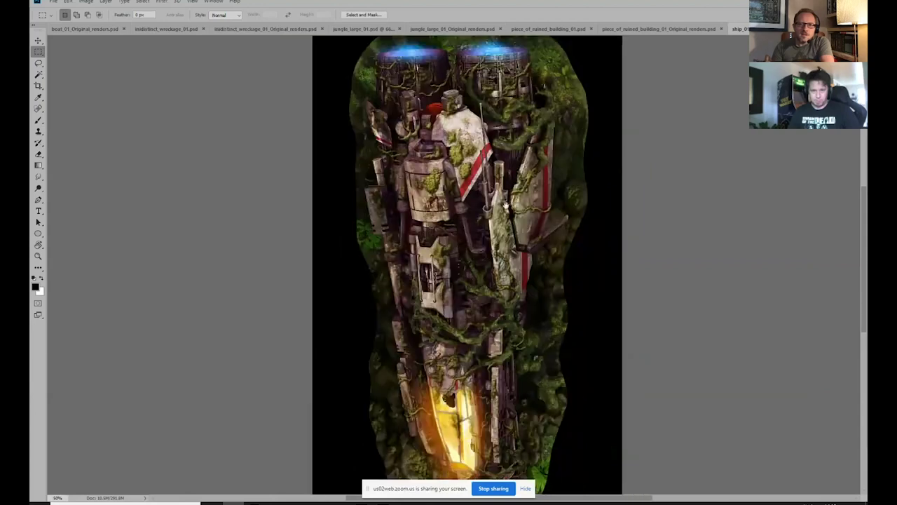
scroll(483, 216, "down", 2)
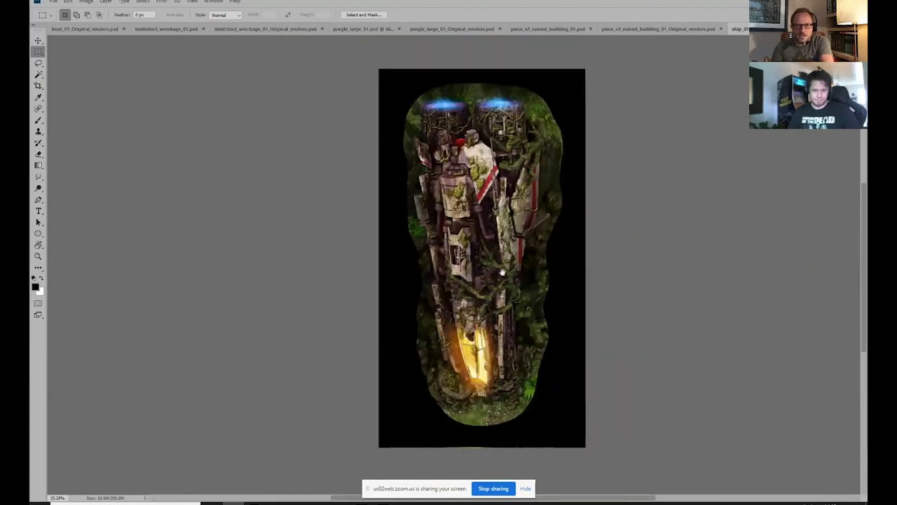
scroll(515, 298, "up", 2)
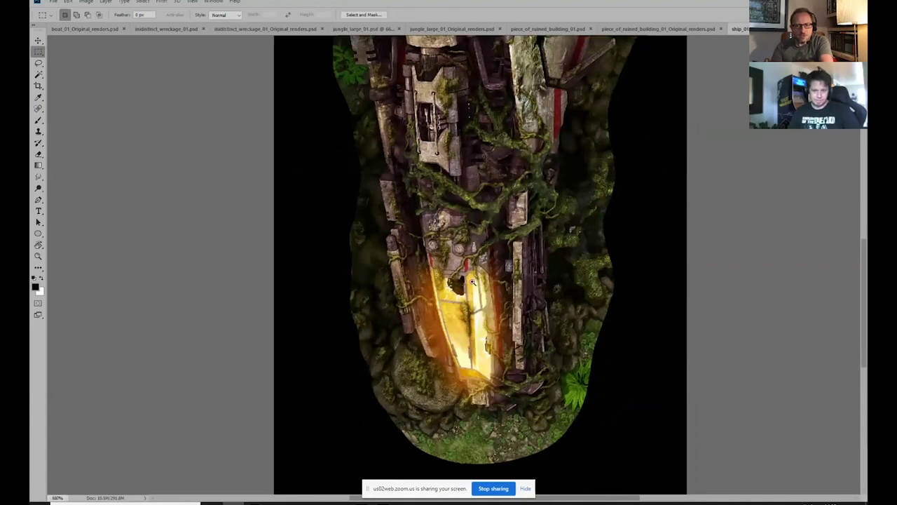
scroll(472, 282, "up", 1)
scroll(472, 281, "down", 1)
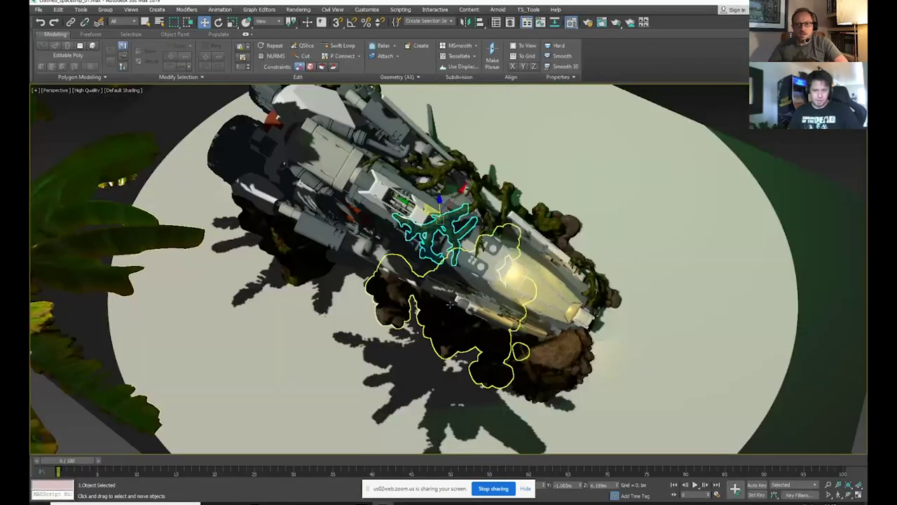
- Switch to the crashed spaceship scene in 3ds Max, clear the selection, and view the ship, rocks and roots from several angles
scroll(478, 280, "up", 3)
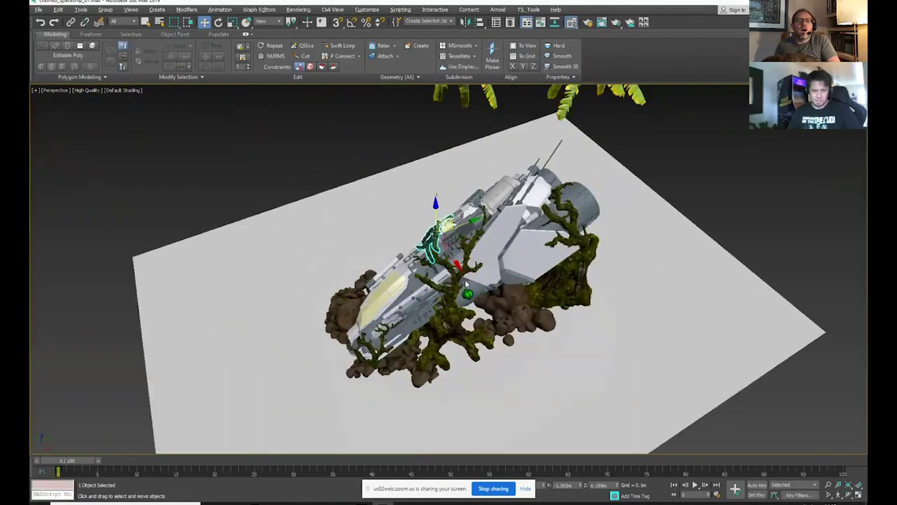
left_click_drag(449, 281, 496, 281)
left_click(686, 143)
scroll(684, 148, "down", 4)
scroll(463, 268, "up", 2)
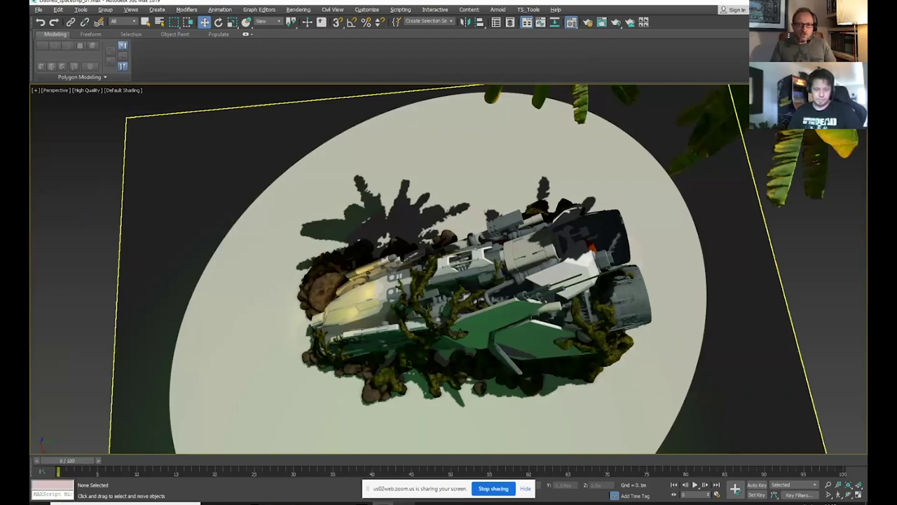
- Switch to Photoshop and show the ship's original renders, from the colour ID mask to the shaded render
key("alt+Tab")
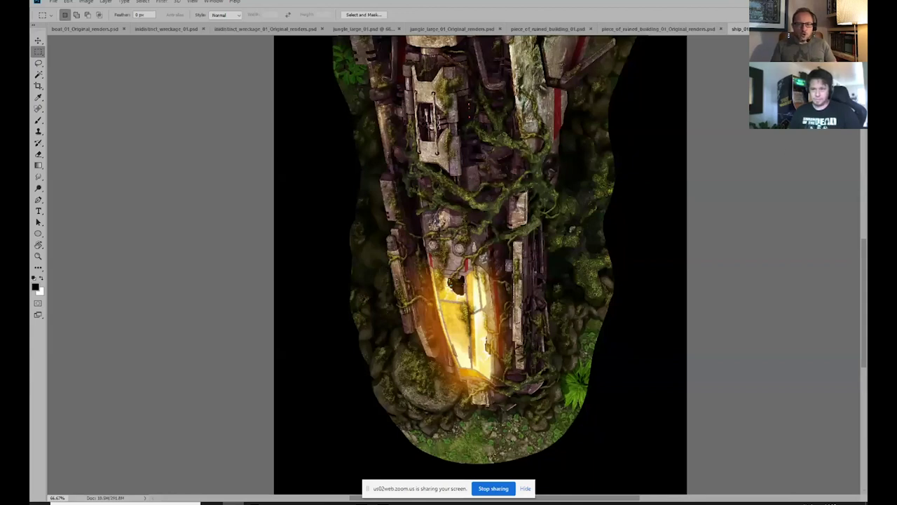
key("ctrl+Tab")
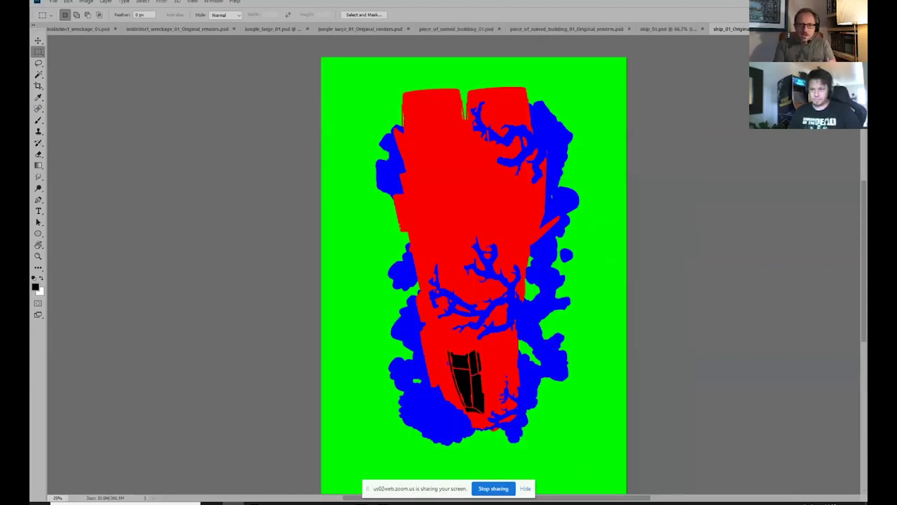
key("ctrl+comma")
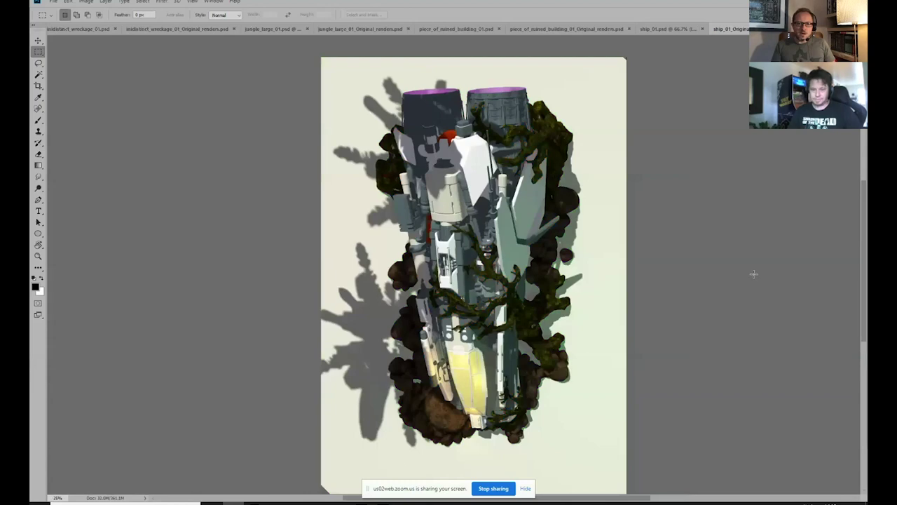
- Switch to 3ds Max, select the overhead camera, and look through it with safe frames shown
left_click(384, 502)
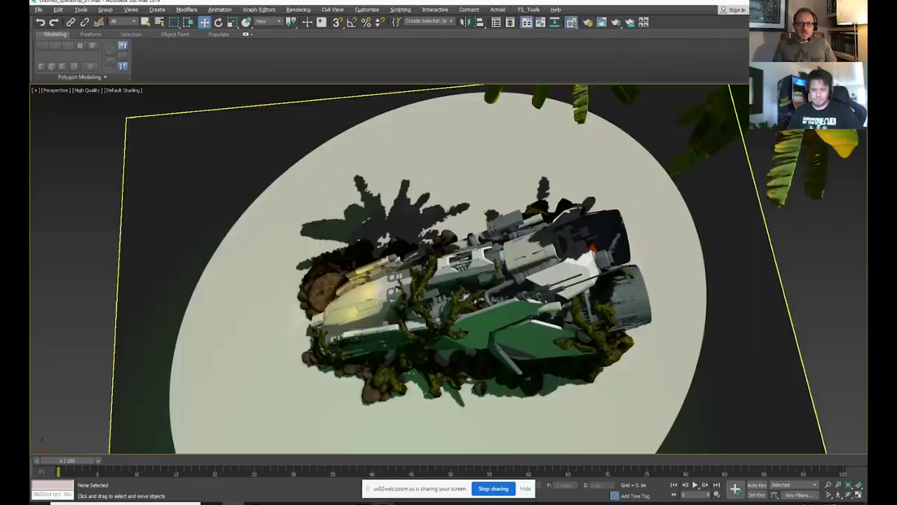
scroll(490, 324, "down", 6)
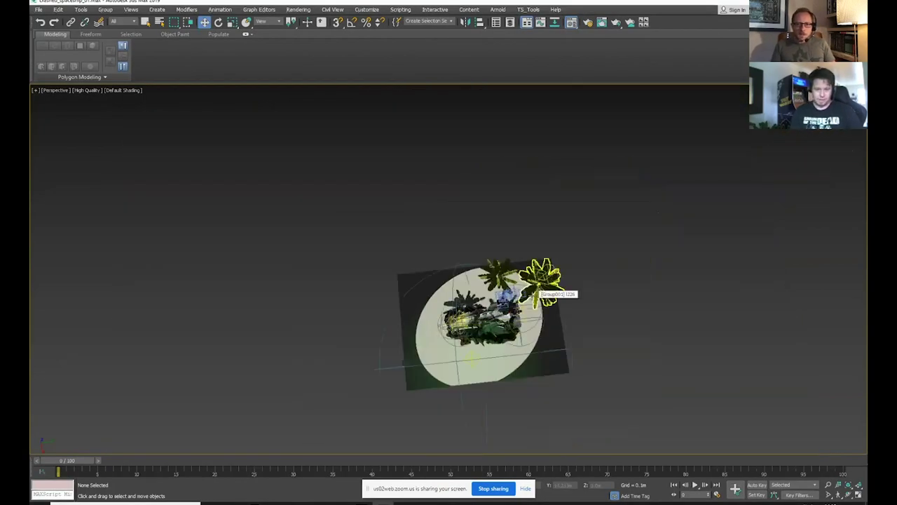
left_click_drag(535, 284, 511, 263)
left_click(482, 179)
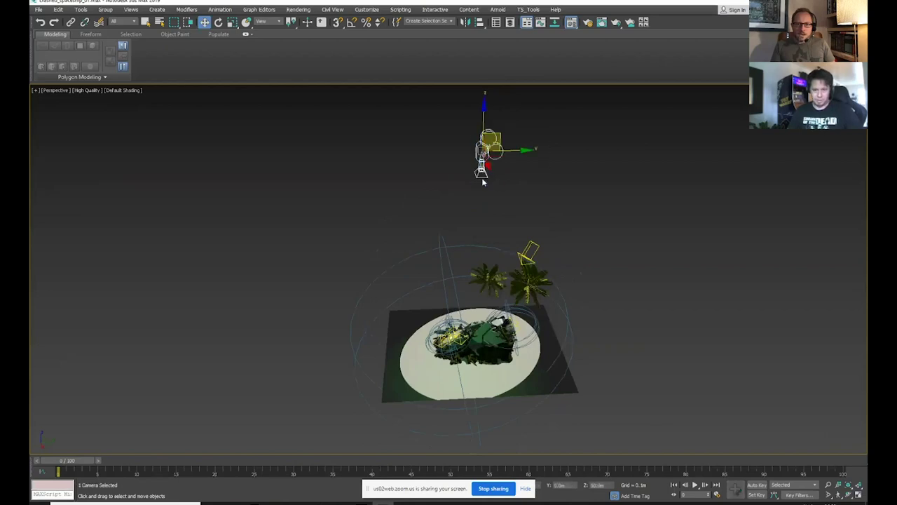
scroll(499, 160, "up", 4)
scroll(497, 175, "down", 2)
key("c")
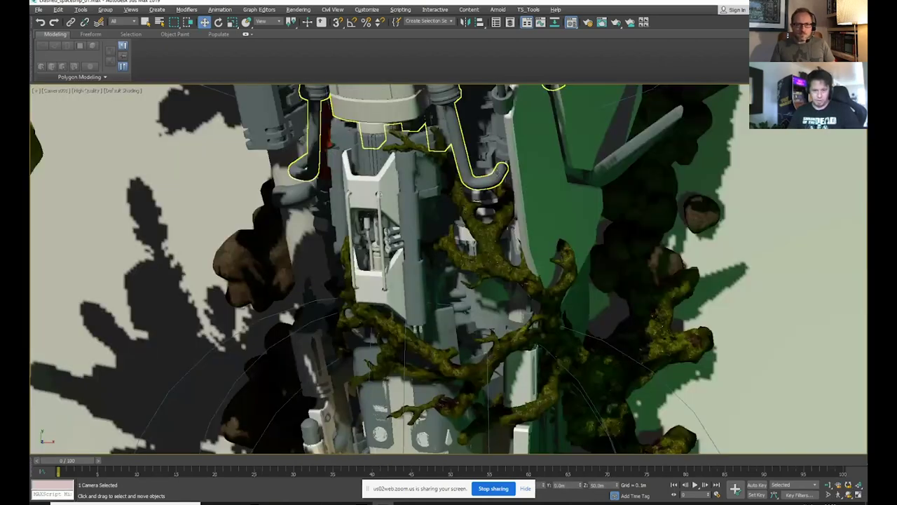
left_click(55, 91)
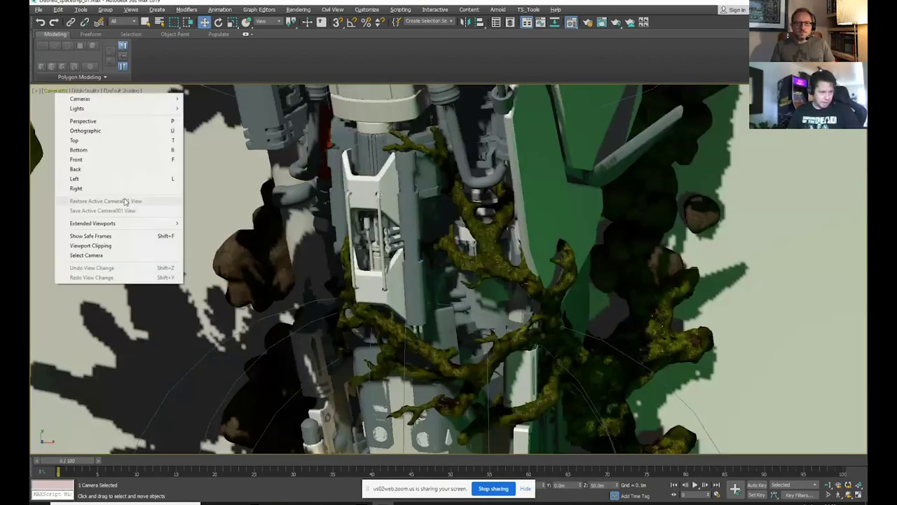
left_click(98, 236)
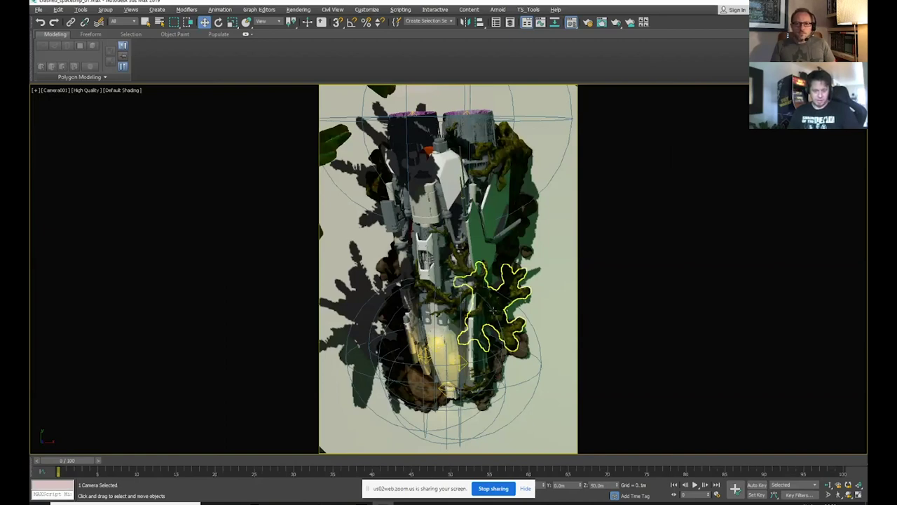
- Return the viewport to the perspective view, hide the safe frames, and show the ship with its lights at an angle
key("p")
left_click(66, 90)
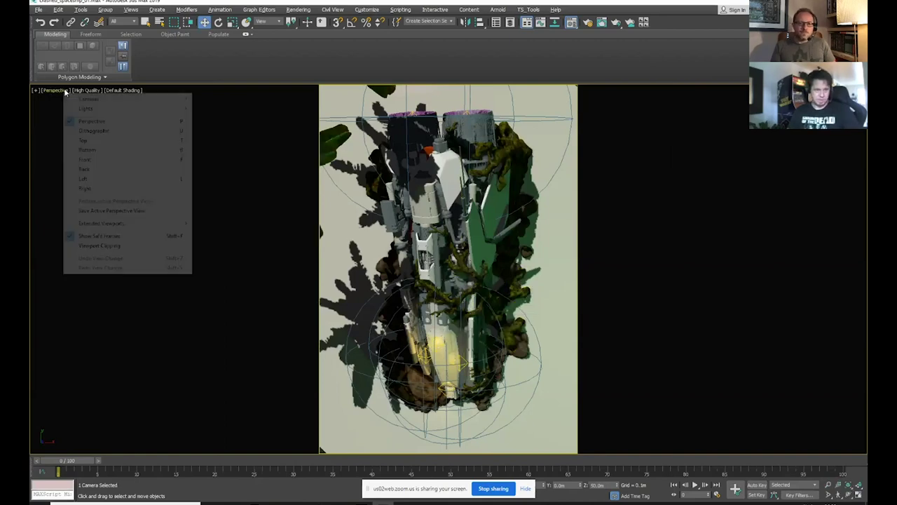
left_click(112, 237)
left_click_drag(316, 259, 403, 108)
scroll(378, 193, "down", 5)
scroll(448, 204, "down", 8)
left_click_drag(468, 233, 472, 110)
scroll(448, 119, "up", 3)
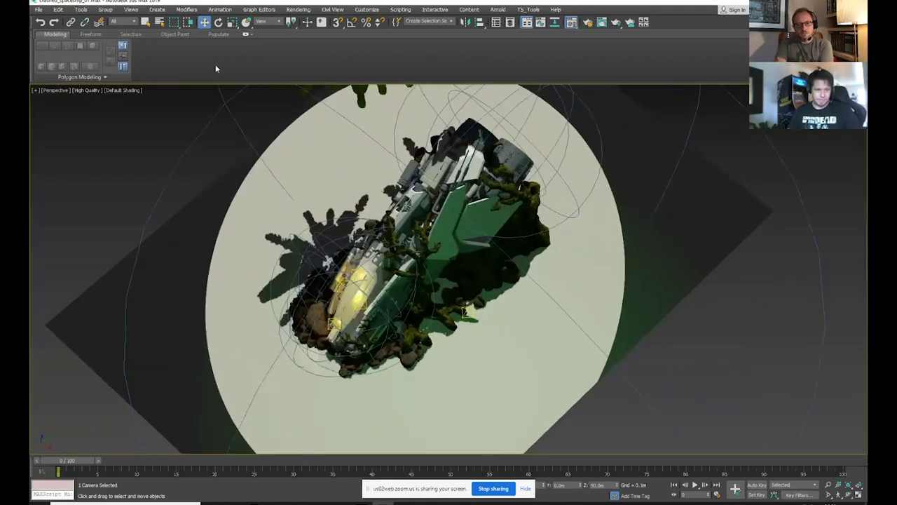
- Set the viewport quality to Performance and select the ship's hull to examine its panels and pipework up close
left_click(104, 90)
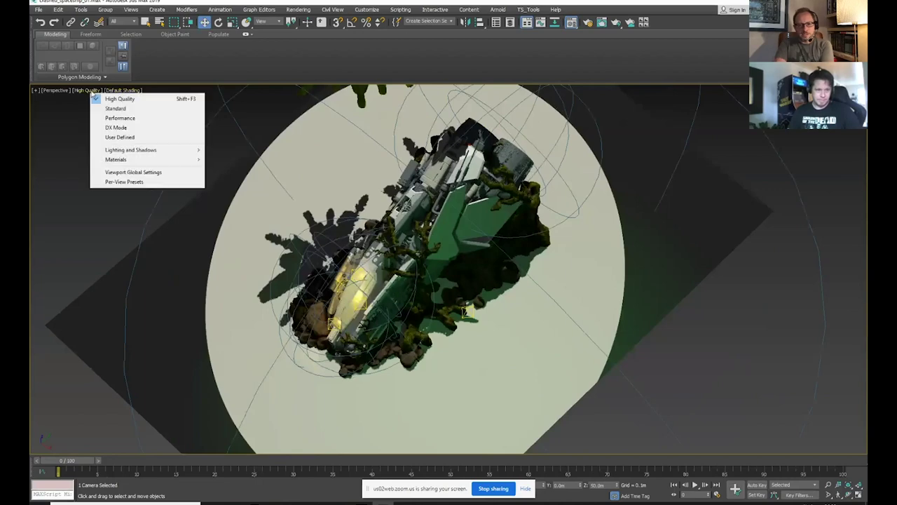
left_click(120, 118)
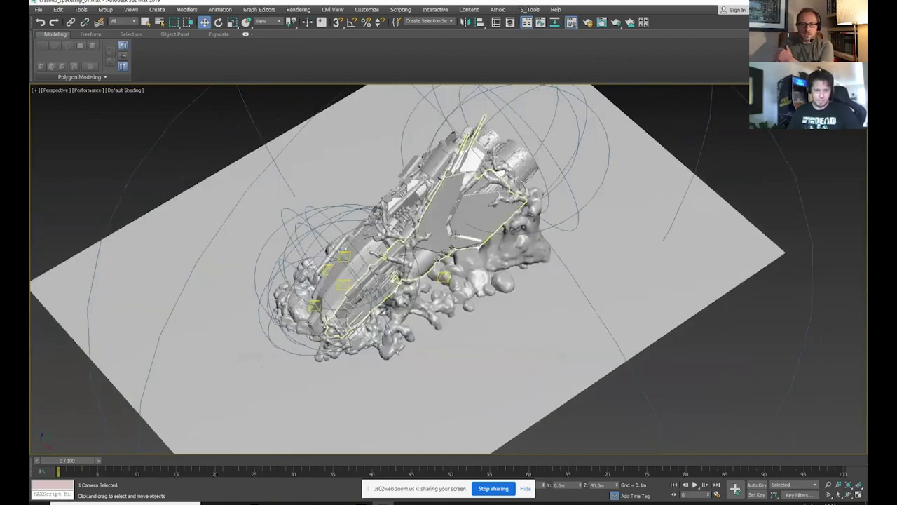
left_click(455, 234)
left_click_drag(393, 298, 461, 332)
scroll(461, 291, "up", 8)
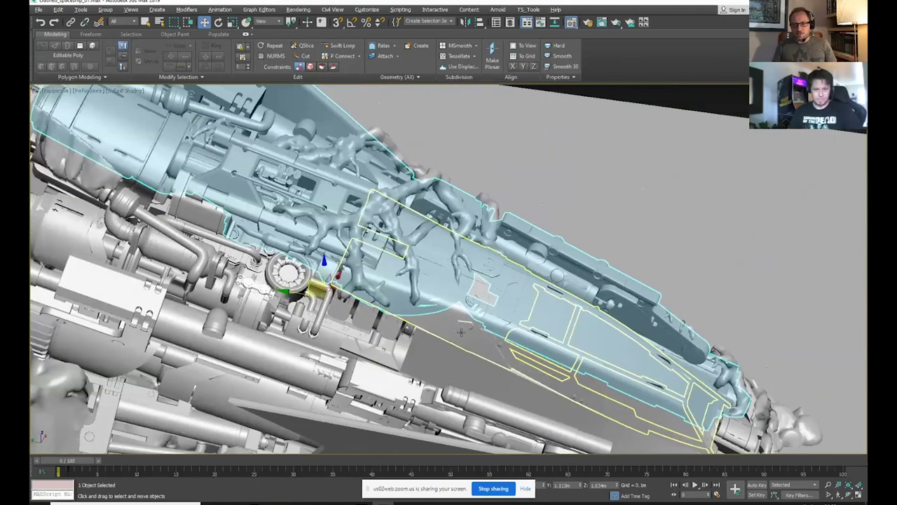
- Clear the hull selection, toggle the edged-faces display on and off, and view the whole grey model from above
key("F4")
left_click(736, 119)
left_click_drag(566, 197, 453, 255)
scroll(527, 200, "down", 5)
key("F4")
scroll(454, 255, "down", 1)
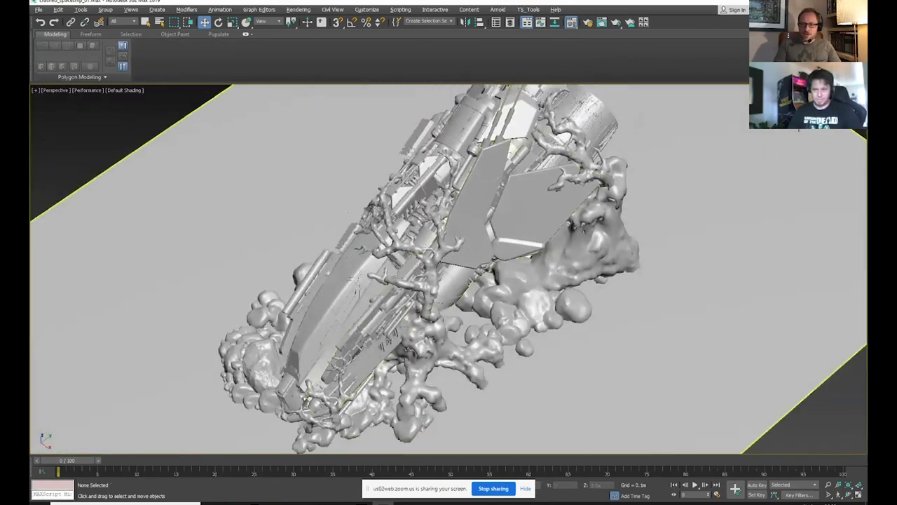
left_click_drag(604, 247, 488, 325)
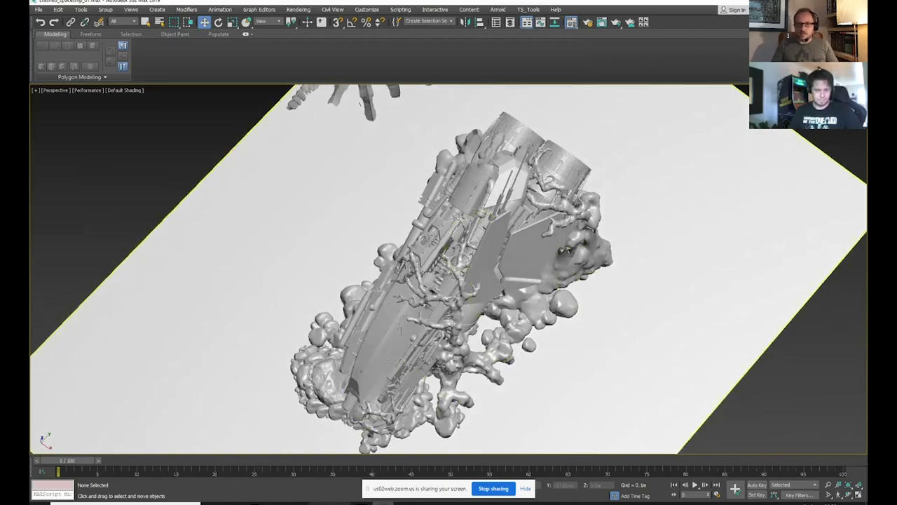
- Switch to Photoshop, compare the painted ship_01.psd with its original renders, and examine the red, green and blue ID mask
key("alt+Tab")
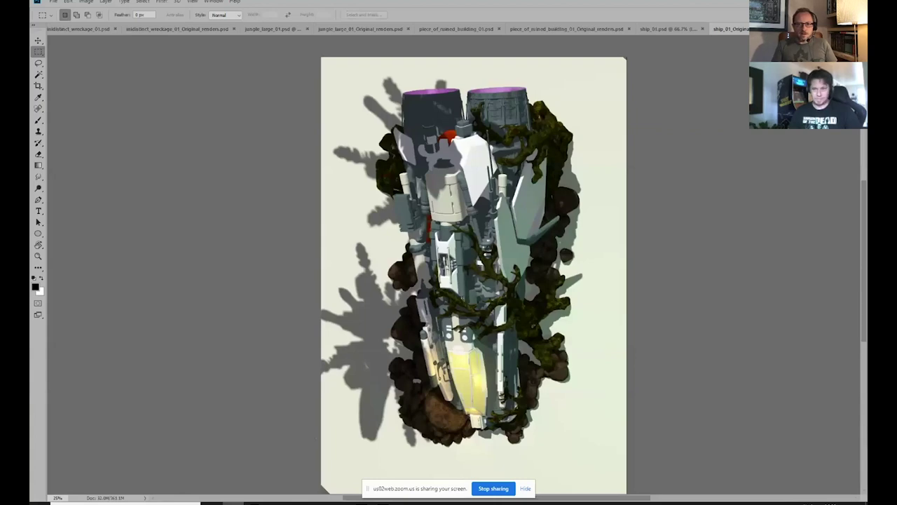
left_click(672, 29)
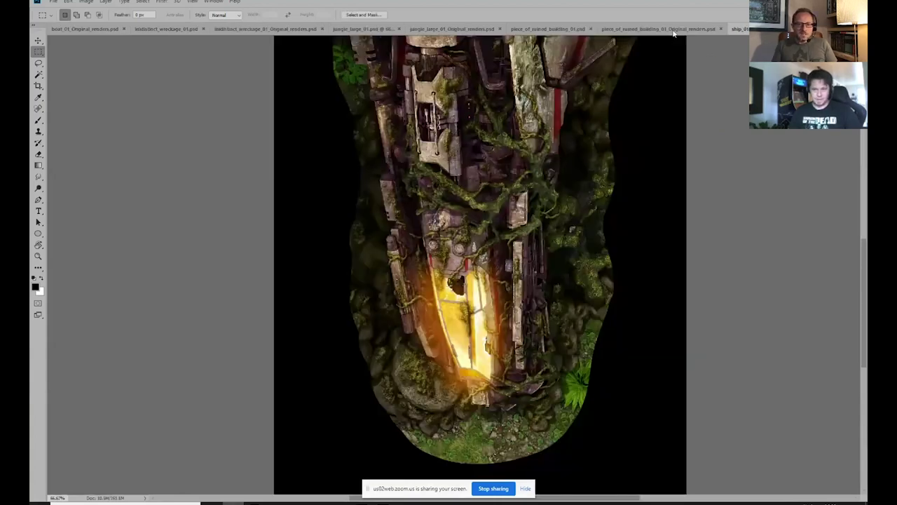
key("ctrl+Tab")
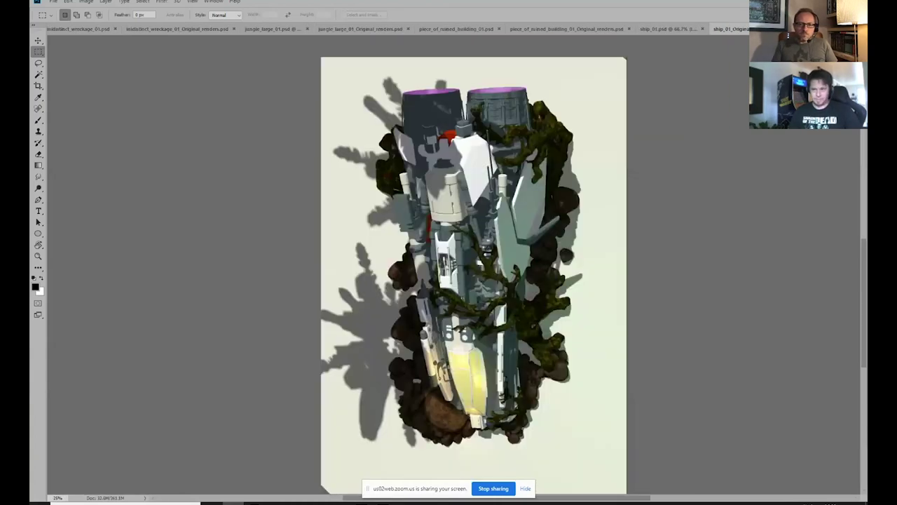
key("ctrl+comma")
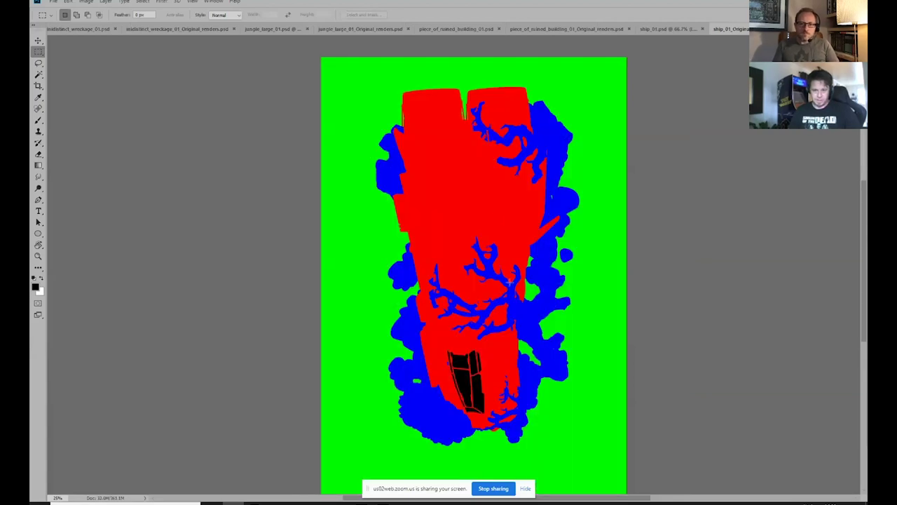
scroll(486, 311, "up", 1)
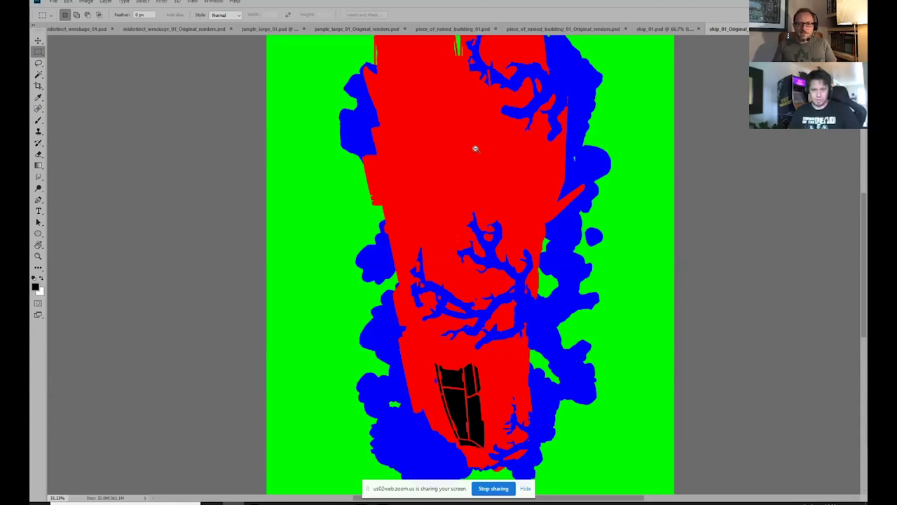
scroll(475, 148, "down", 1)
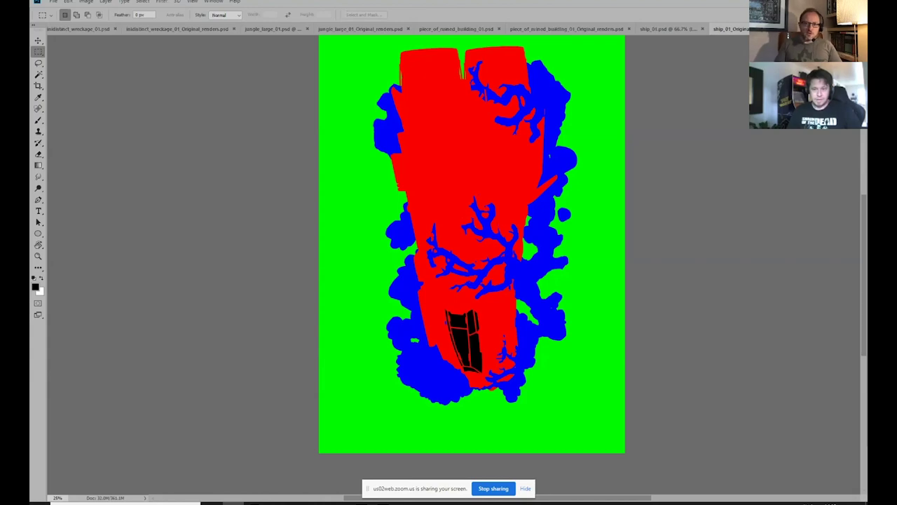
- Close the ship's original renders document and examine the broken cockpit glass, vines and weathered hull in the painted ship document
key("ctrl+w")
left_click(448, 187)
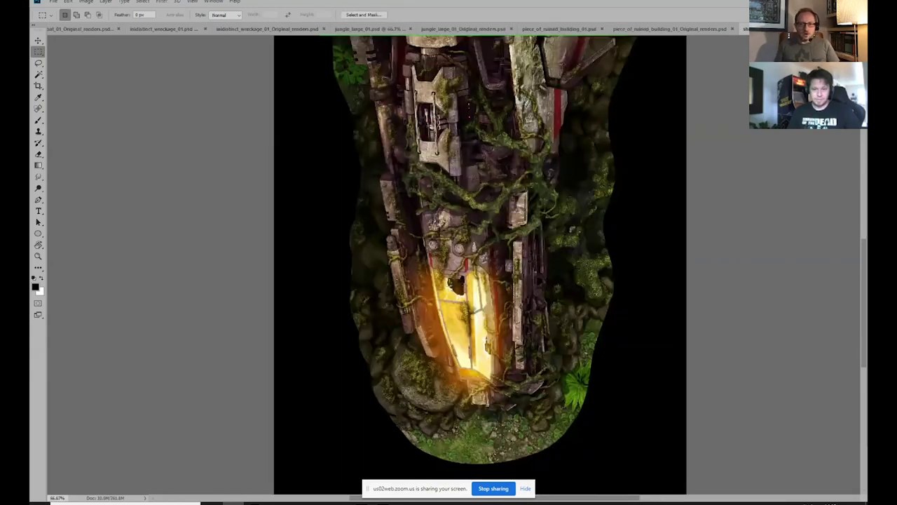
left_click_drag(528, 240, 531, 308)
scroll(531, 308, "down", 1)
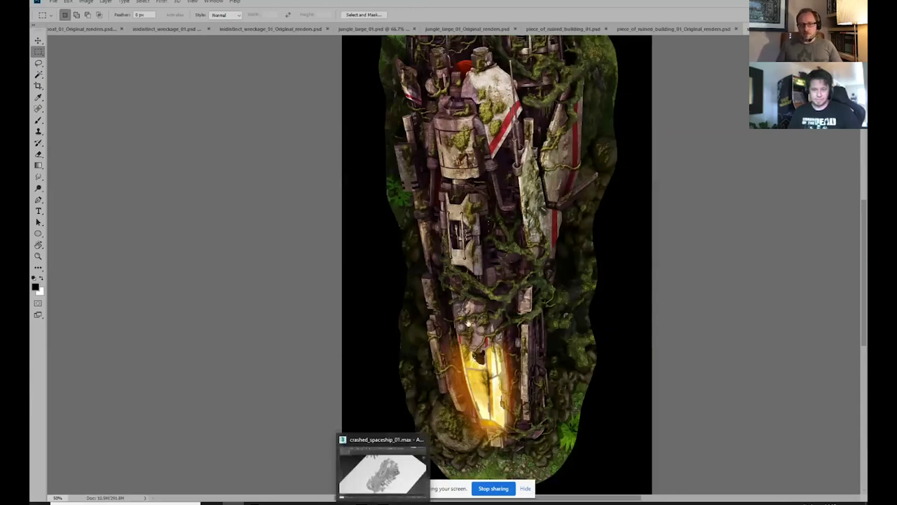
left_click(476, 387)
left_click(477, 388)
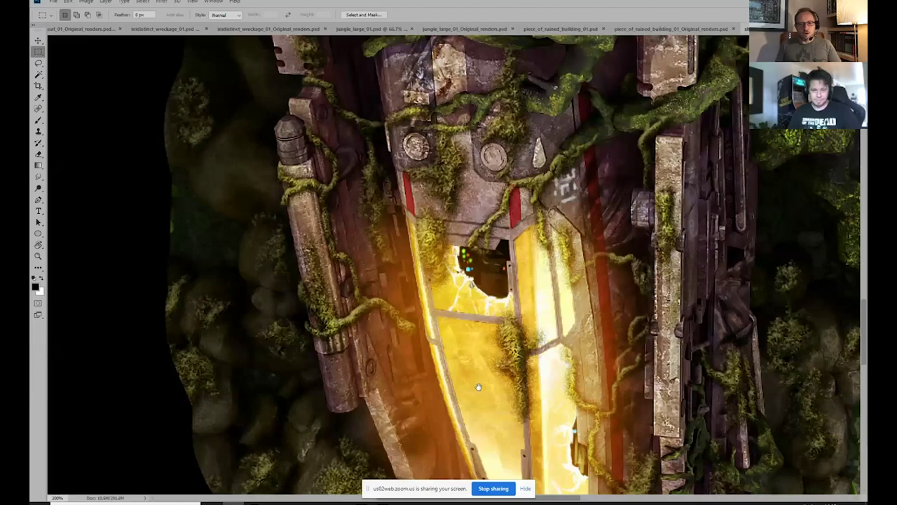
left_click_drag(477, 387, 305, 394)
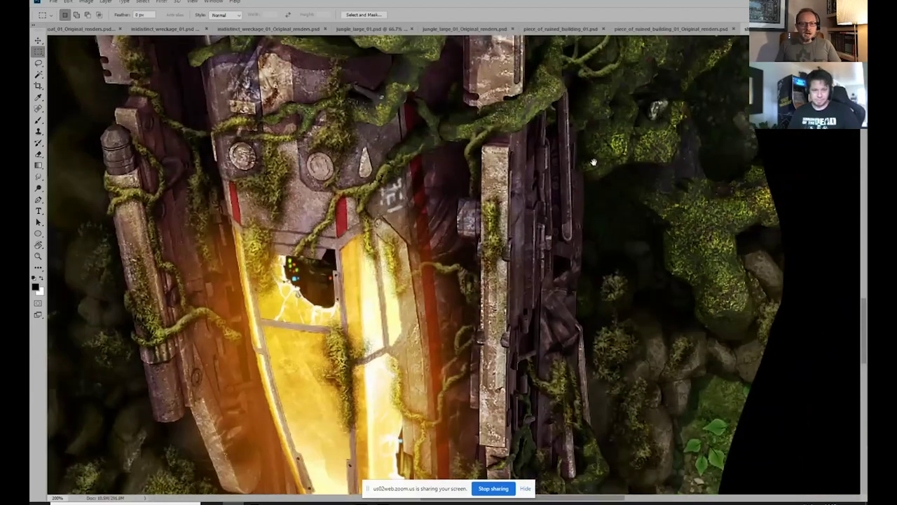
- Examine the painted ship from the glowing cockpit up along the vine-covered hull to the blue engines
left_click_drag(593, 162, 579, 376)
left_click(534, 216, "alt")
left_click_drag(535, 217, 502, 402)
left_click_drag(515, 169, 505, 379)
mouse_move(523, 196)
left_mouse_down()
mouse_move(531, 267)
mouse_move(523, 265)
mouse_move(547, 300)
left_mouse_up()
left_click(467, 186, "ctrl")
left_click(477, 286, "alt")
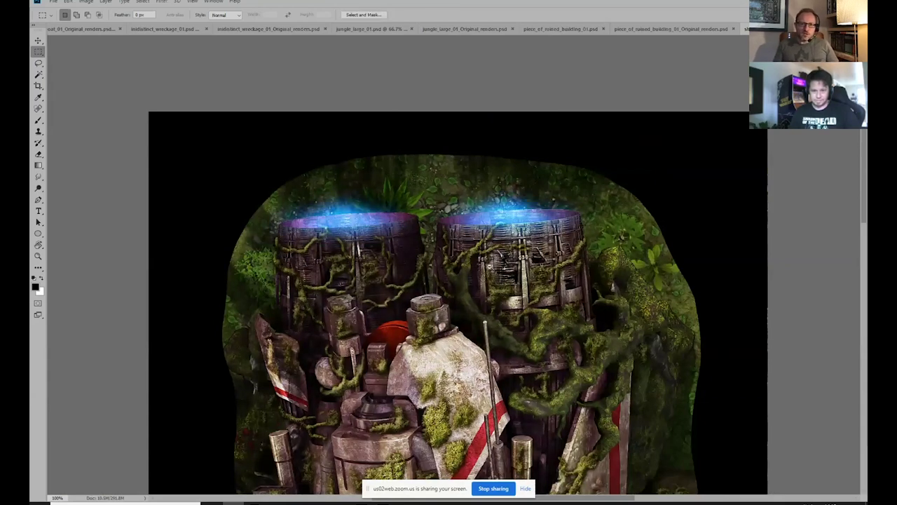
- View the whole painted ship and compare it with and without the surrounding grass ground
left_click(489, 267, "alt")
left_click(488, 267, "alt")
left_click_drag(503, 352, 489, 229)
left_click(484, 247, "alt")
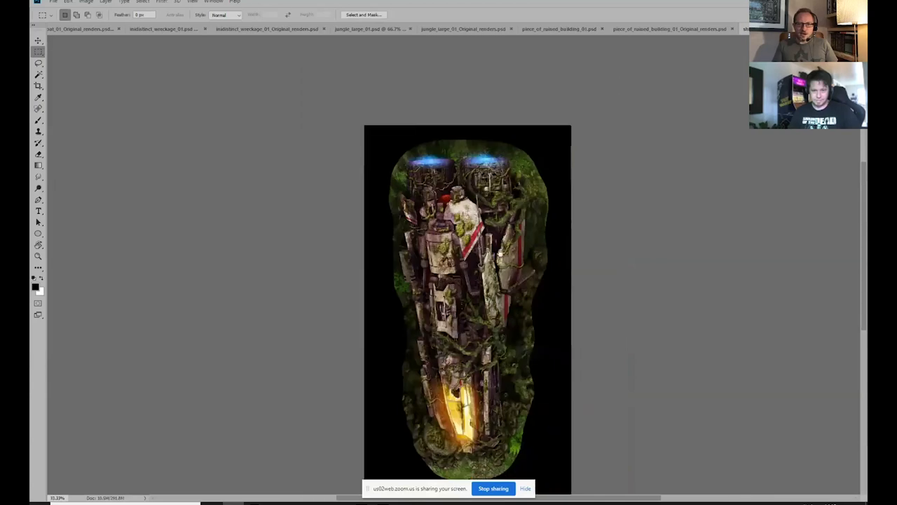
key("ctrl+z")
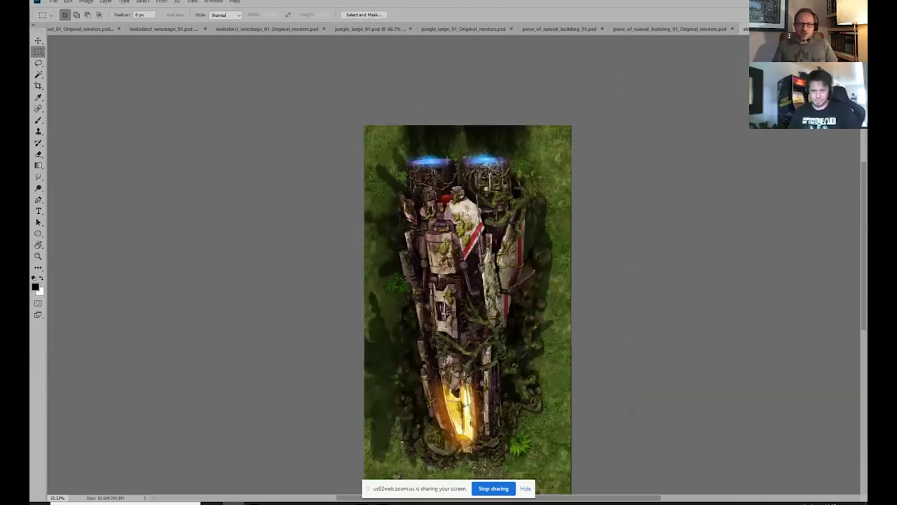
key("ctrl+z")
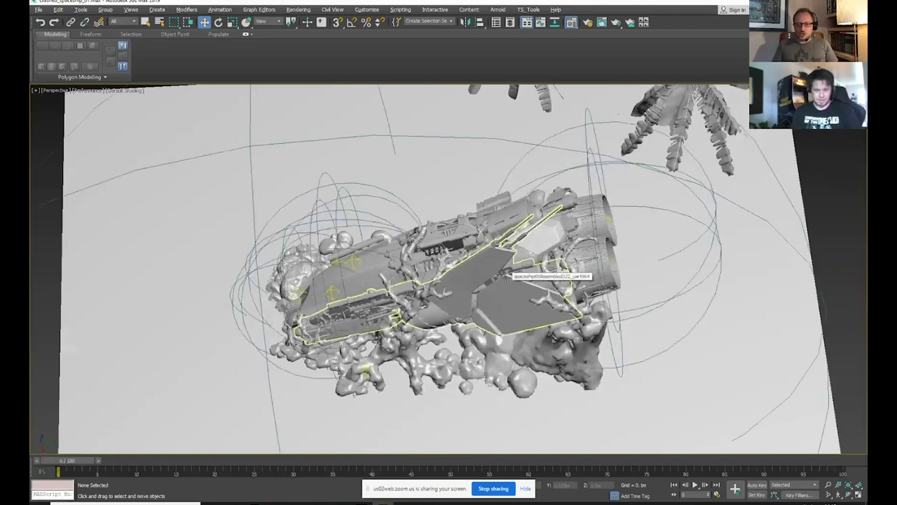
- In 3ds Max, set the viewport to High Quality and select both lights in the ship's engine exhausts
left_click(76, 94)
left_click(82, 90)
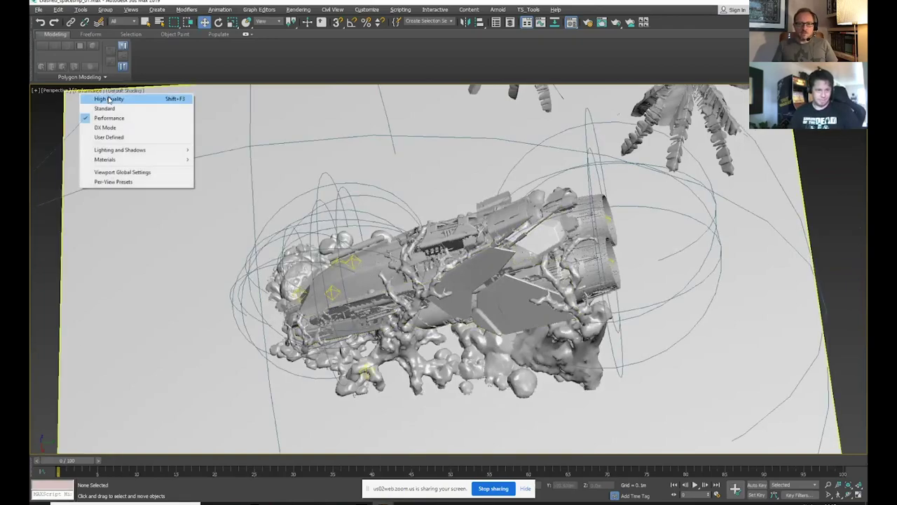
left_click(102, 96)
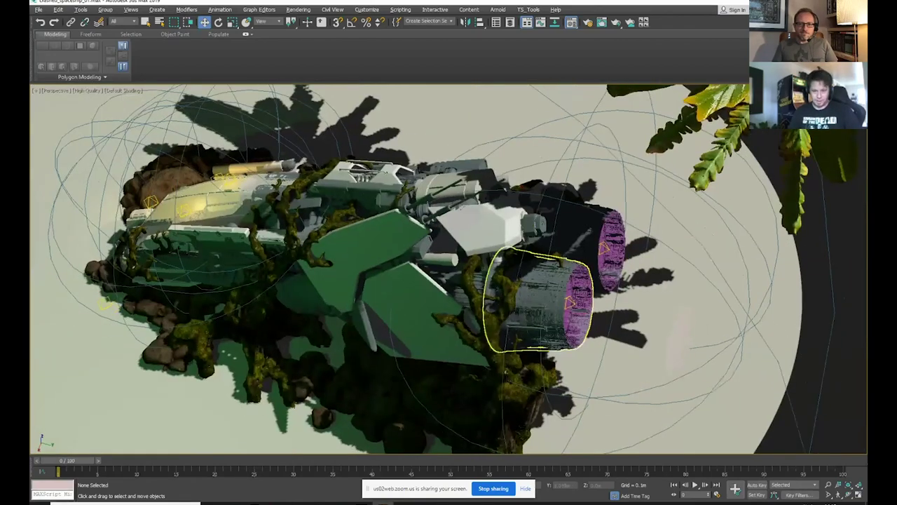
left_click(569, 303)
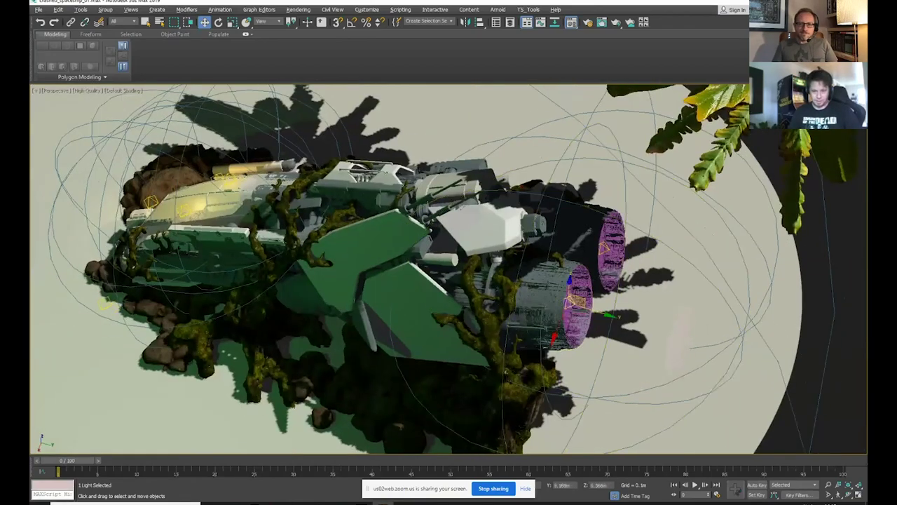
left_click(604, 248, "ctrl")
- Examine the textured and lit crashed ship with its rocks, vines and palms from above and several angles
left_click_drag(605, 248, 522, 184)
left_click_drag(393, 188, 582, 234)
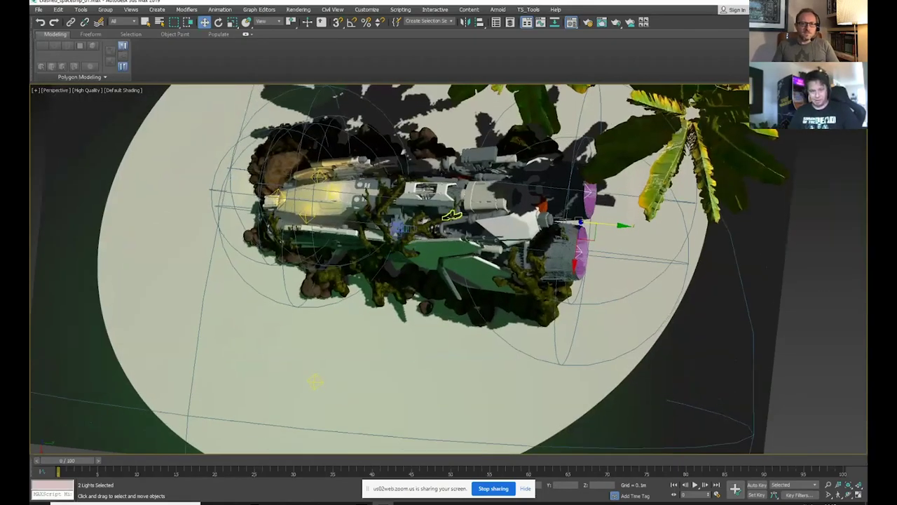
scroll(452, 236, "up", 1)
left_click_drag(413, 213, 459, 250)
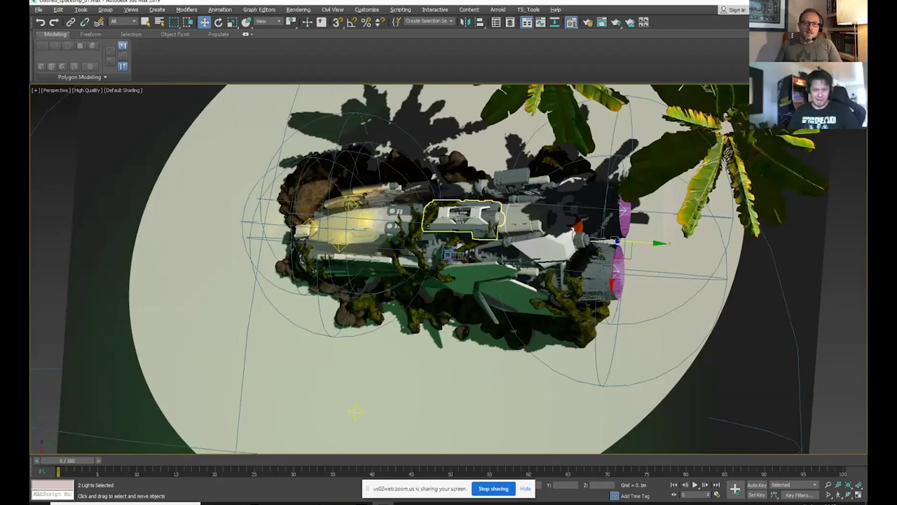
left_click_drag(515, 258, 490, 242)
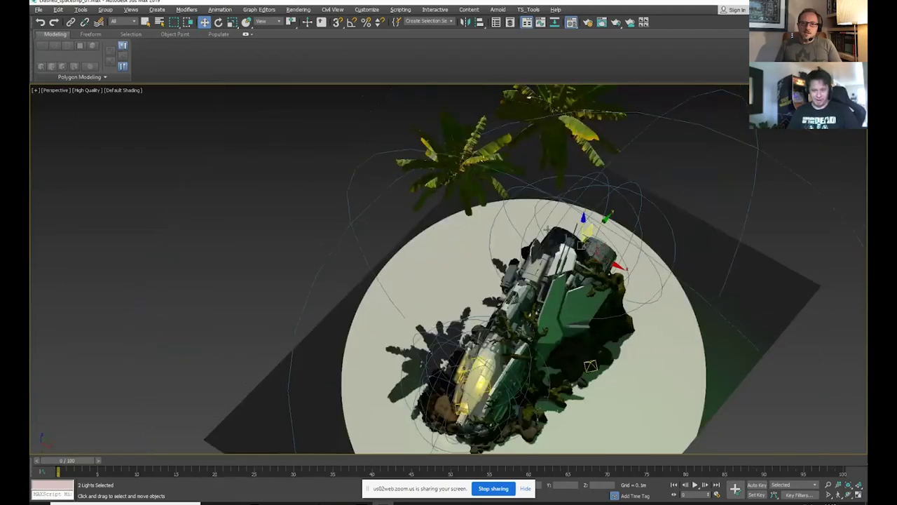
left_click_drag(547, 229, 553, 265)
left_click_drag(555, 228, 507, 259)
scroll(547, 233, "up", 5)
scroll(538, 255, "down", 4)
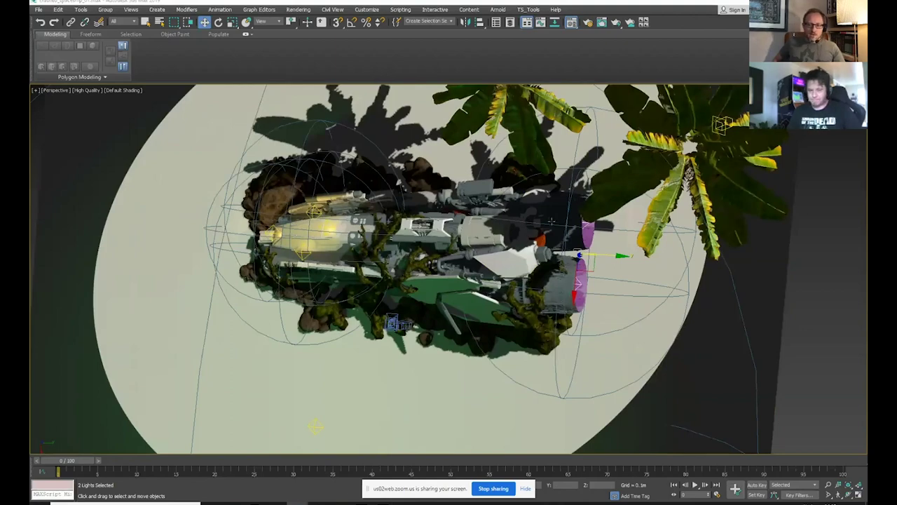
scroll(527, 230, "down", 3)
left_click_drag(527, 230, 490, 267)
scroll(505, 258, "up", 3)
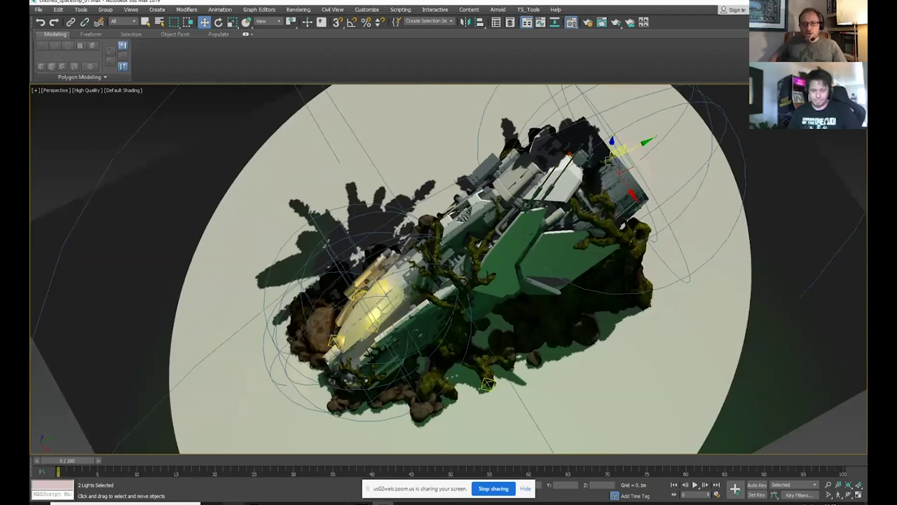
- Switch to Photoshop and examine the painted ship's glowing cockpit and the hull leading up to the engines
left_click(234, 503)
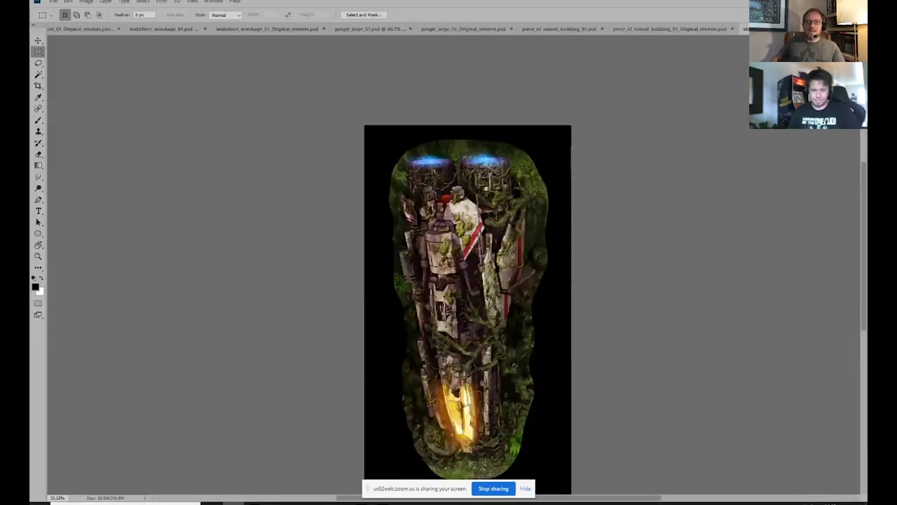
left_click(471, 352, "ctrl")
left_click(470, 353, "ctrl")
left_click_drag(470, 352, 437, 214)
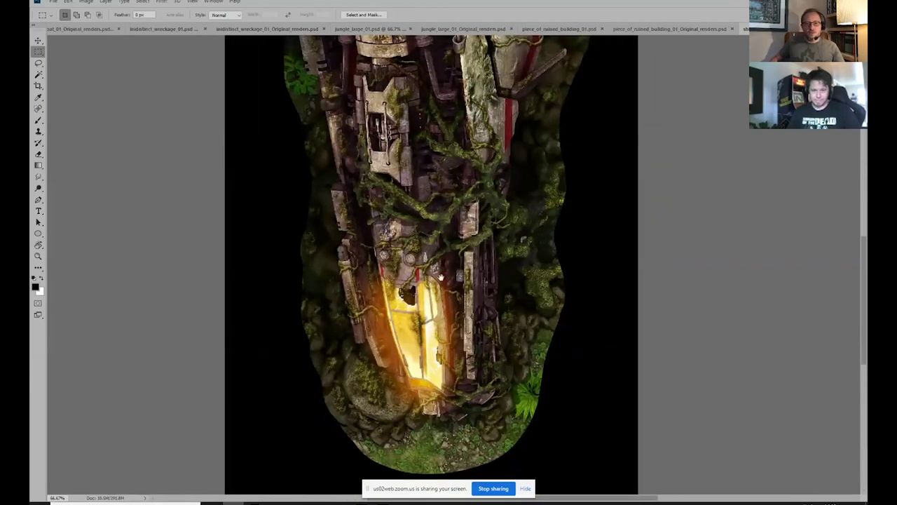
left_click_drag(440, 277, 442, 307)
left_click(443, 307, "alt")
left_click_drag(422, 226, 429, 342)
scroll(430, 180, "up", 2)
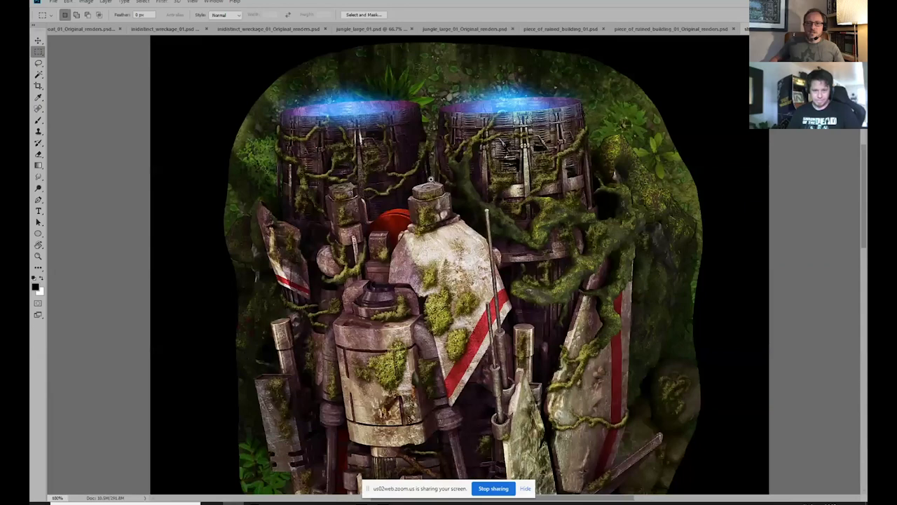
- Follow the painted hull from the engines down to the cockpit and back, examining its moss, vines and weathered panels
left_click(431, 180, "ctrl")
left_click_drag(435, 365, 421, 200)
left_click(426, 232, "alt")
left_click_drag(445, 469, 436, 281)
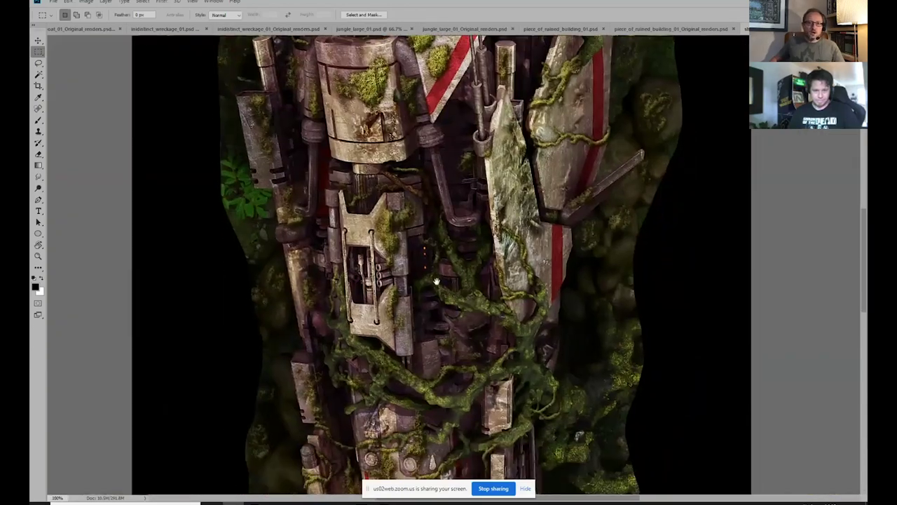
scroll(436, 281, "down", 8)
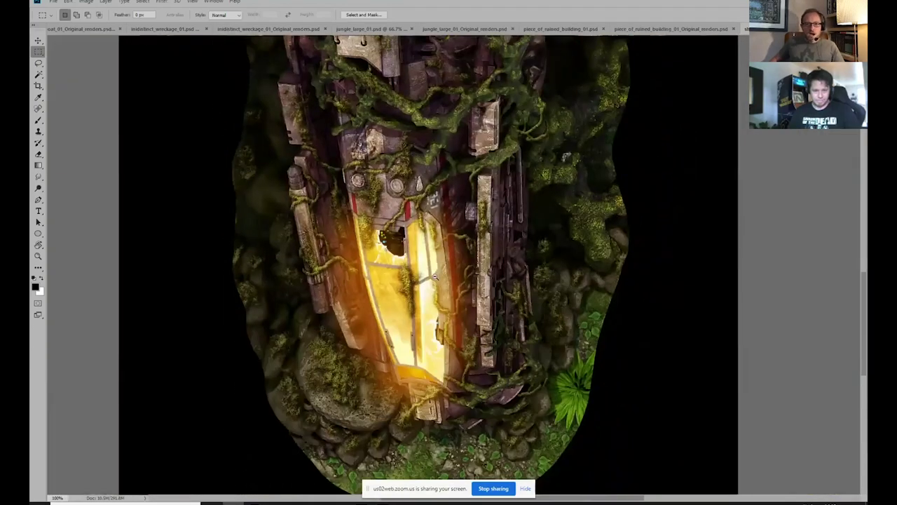
left_click(435, 277, "alt")
left_click_drag(438, 140, 443, 356)
left_click(444, 285, "alt")
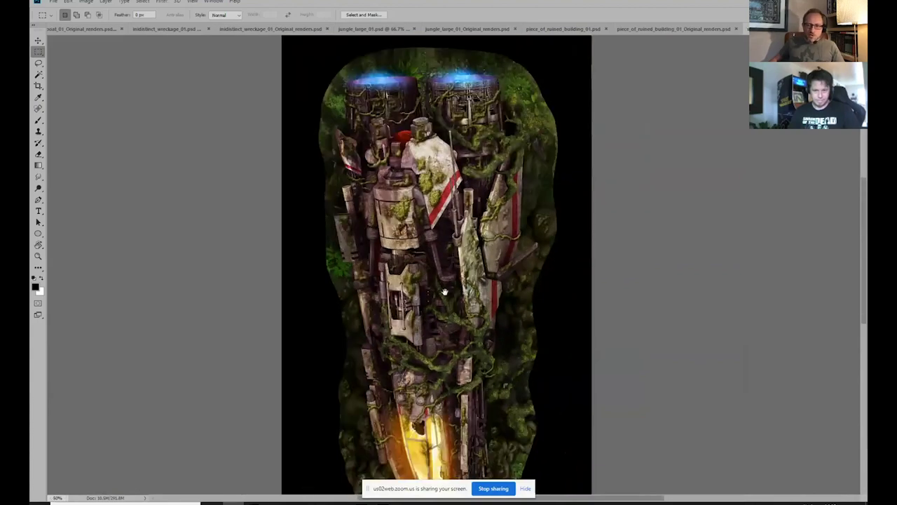
left_click_drag(444, 291, 453, 308)
left_click_drag(438, 203, 450, 293)
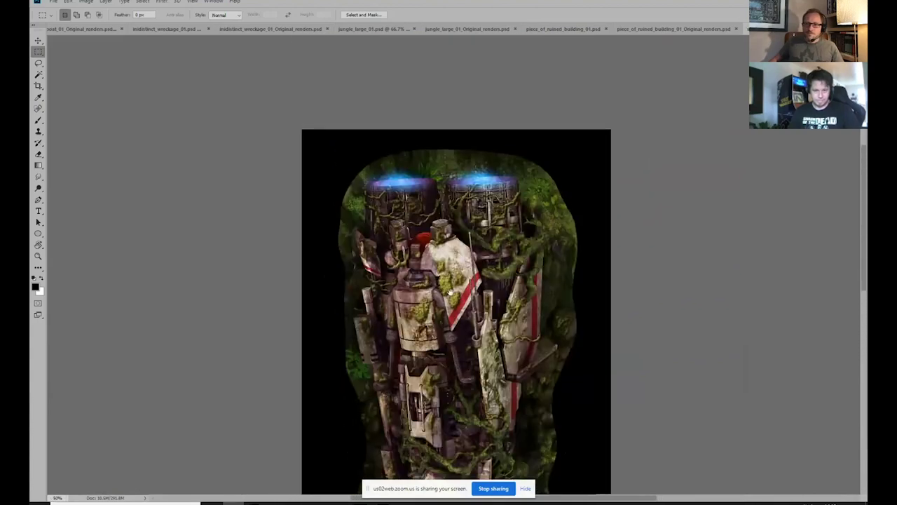
- Inspect the upper hull's worn metal and moss up close, and dismiss the Facebook notification
scroll(449, 289, "up", 3)
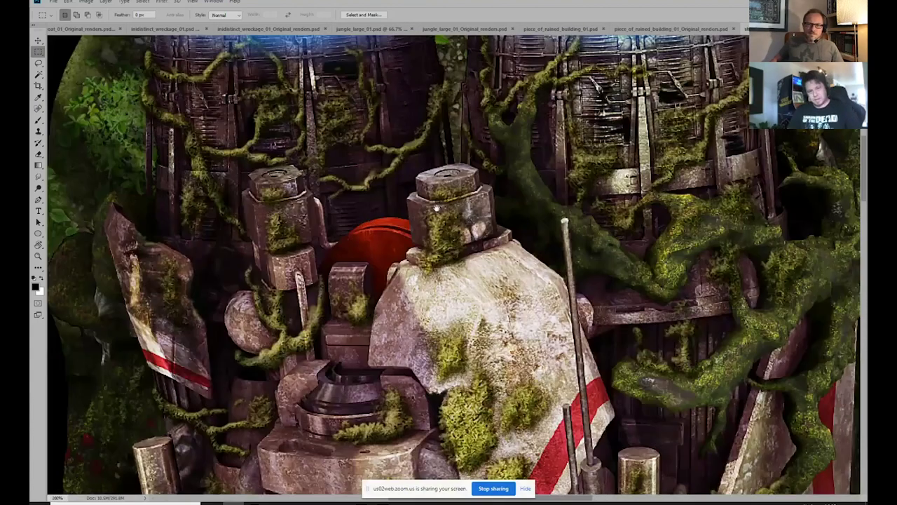
scroll(435, 208, "down", 6)
scroll(495, 300, "up", 3)
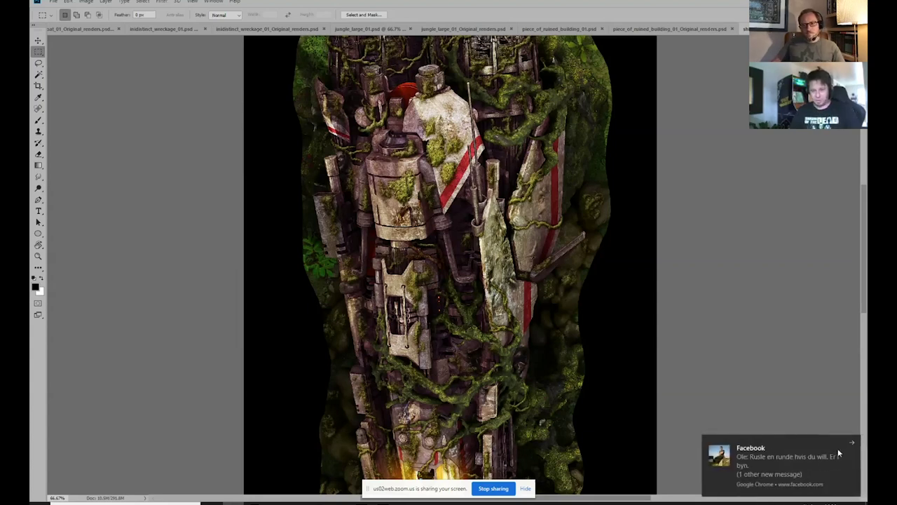
left_click(853, 441)
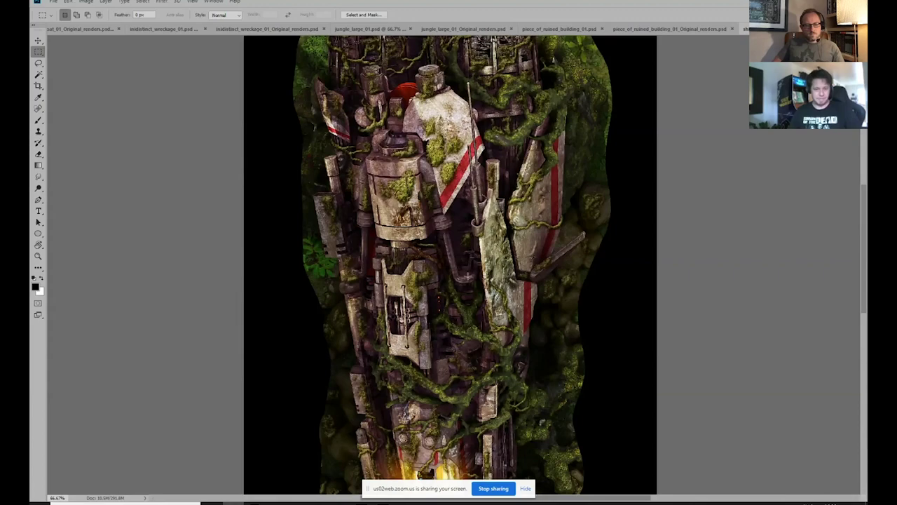
left_click_drag(462, 257, 455, 356)
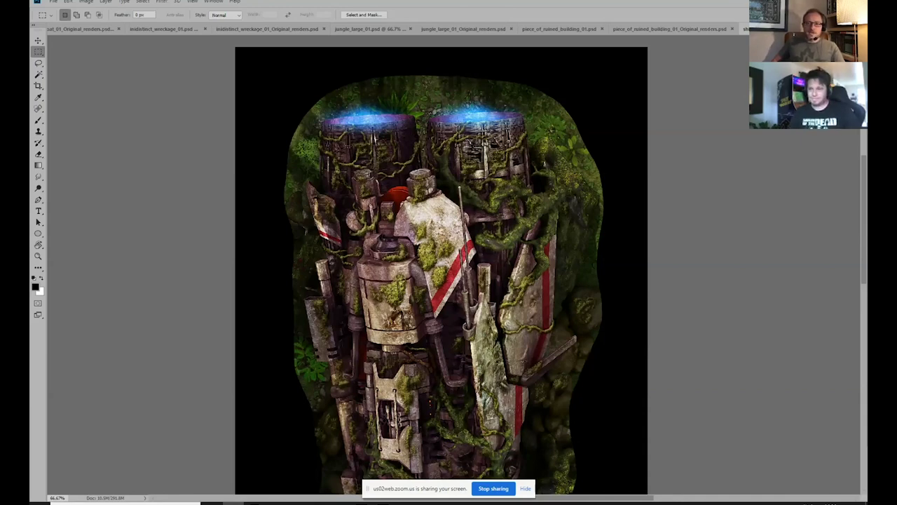
- Close the painted ship document and bring up boat_01_Original_renders.psd
key("ctrl+w")
left_click(455, 187)
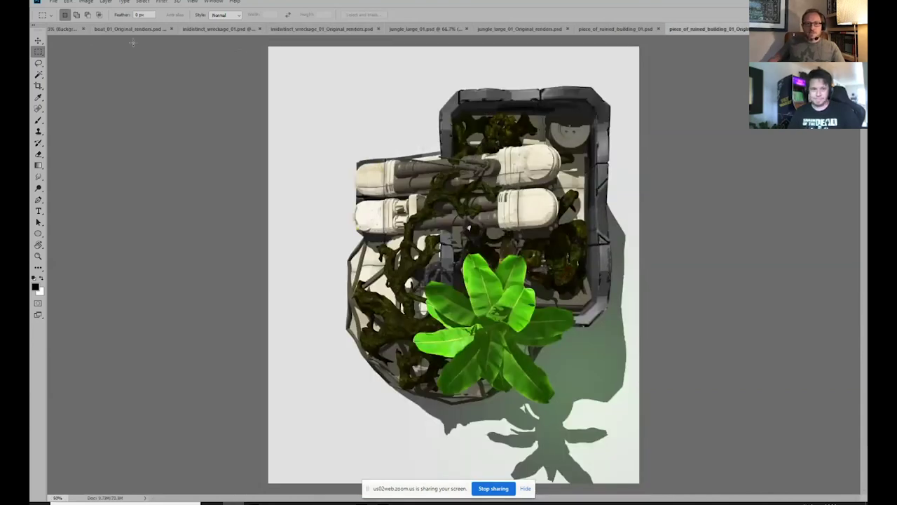
left_click(134, 29)
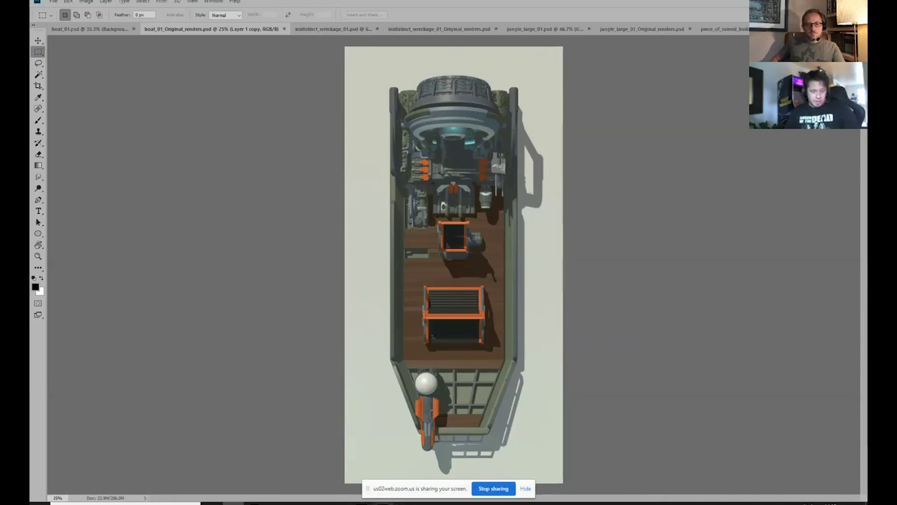
- Switch to 3ds Max and open the boat scene, discarding the changes to the crashed spaceship scene
key("alt+Tab")
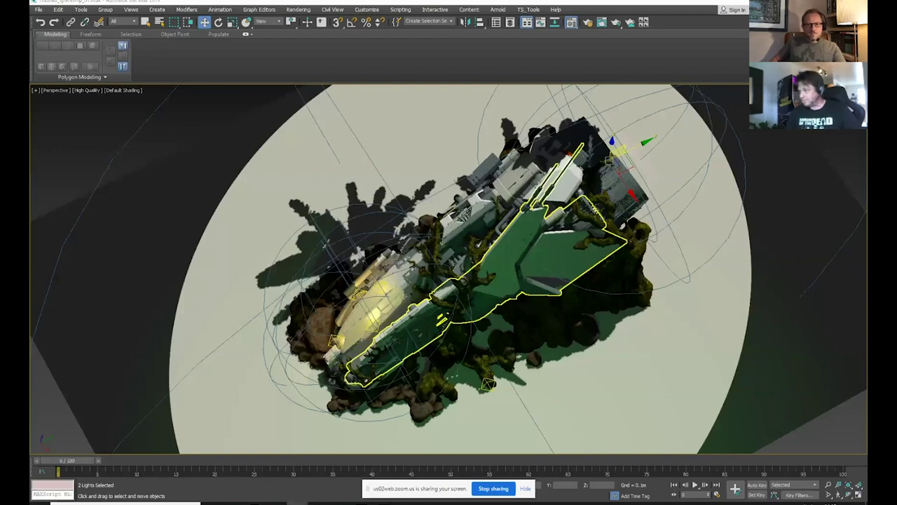
left_click_drag(867, 188, 512, 187)
left_click(532, 192)
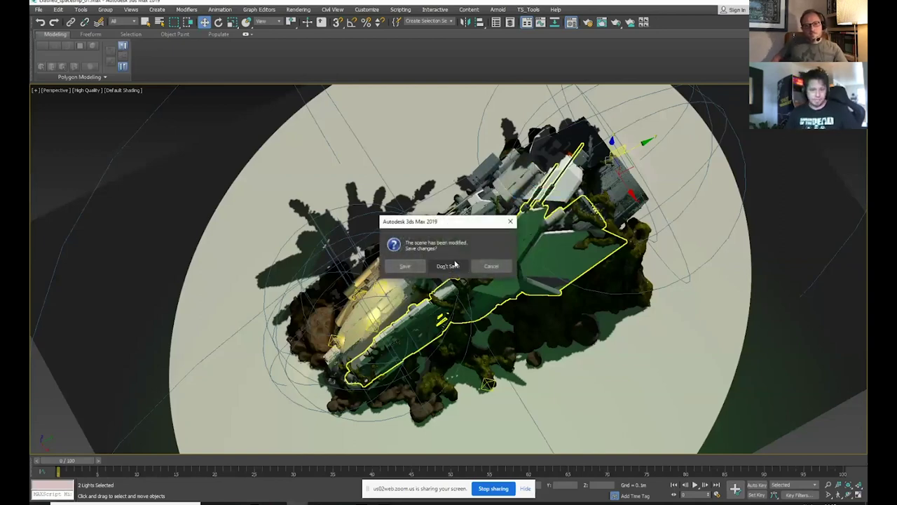
left_click(453, 265)
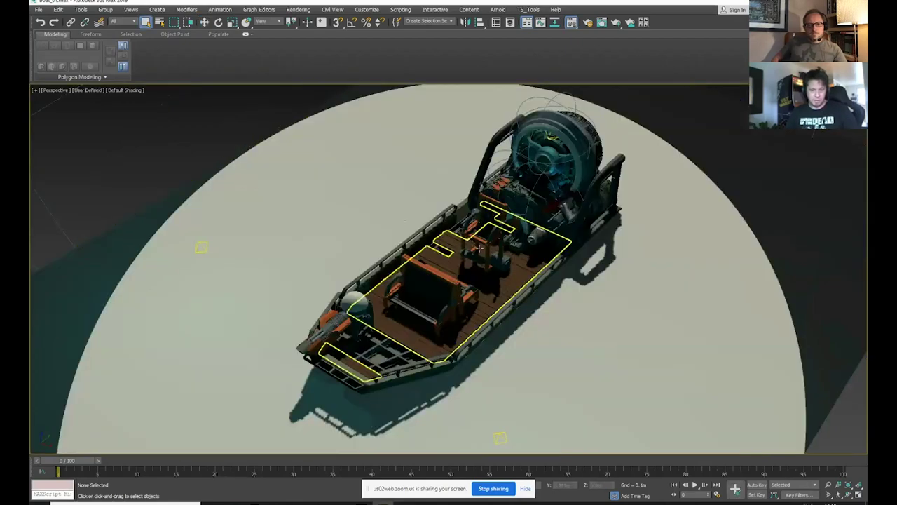
- Examine the boat model from its wooden deck to the engine and large fan at the stern
scroll(480, 249, "up", 3)
left_click_drag(480, 248, 495, 287)
scroll(454, 276, "down", 3)
key("ctrl+l")
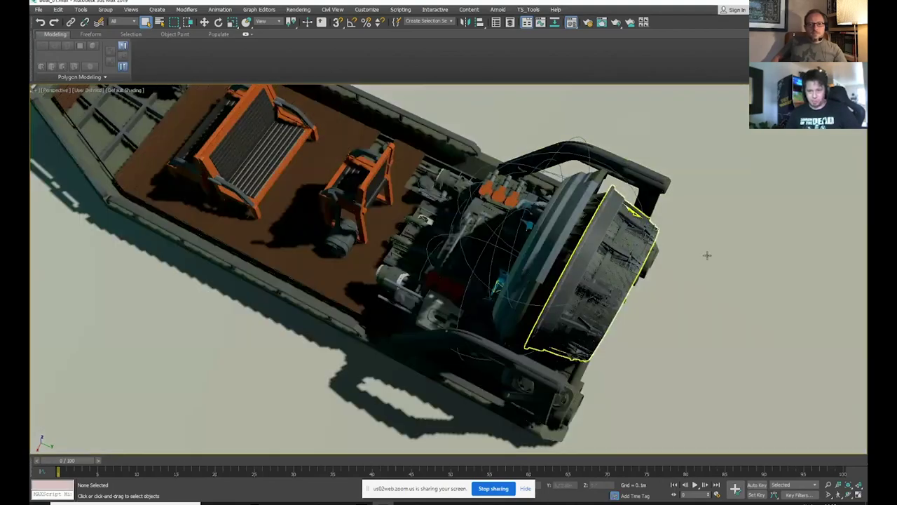
scroll(515, 253, "down", 3)
scroll(585, 261, "up", 3)
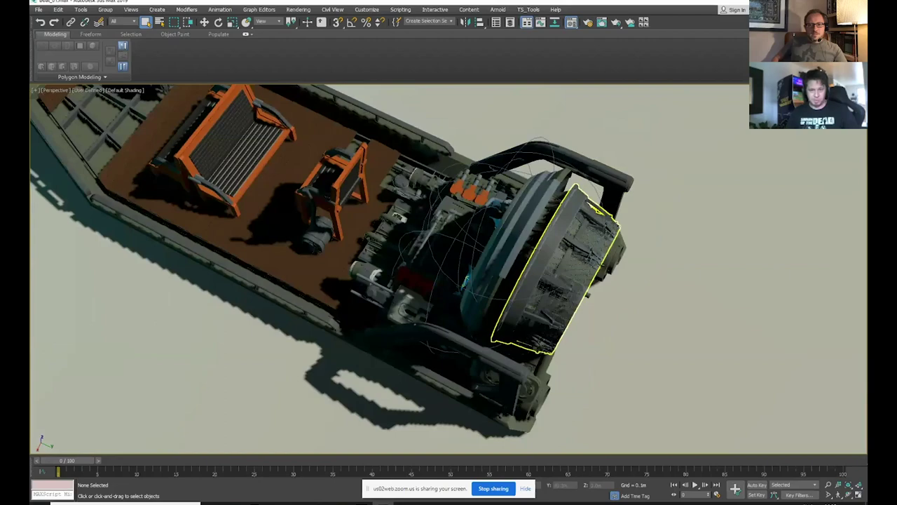
- Examine the benches, raised chair, railings and bow-mounted gun on the boat's deck from both sides
left_click_drag(368, 266, 492, 280)
scroll(502, 256, "up", 3)
scroll(420, 292, "up", 3)
scroll(421, 293, "down", 4)
scroll(368, 297, "up", 4)
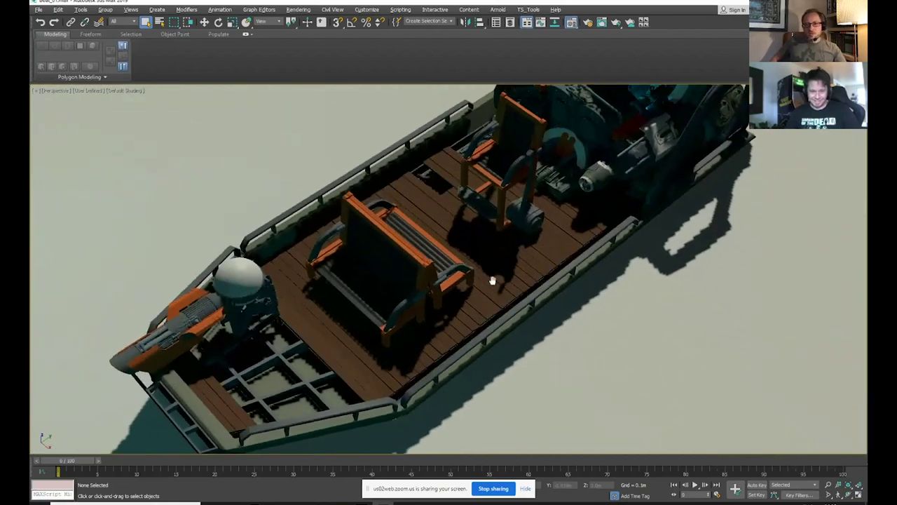
left_click_drag(505, 310, 610, 334)
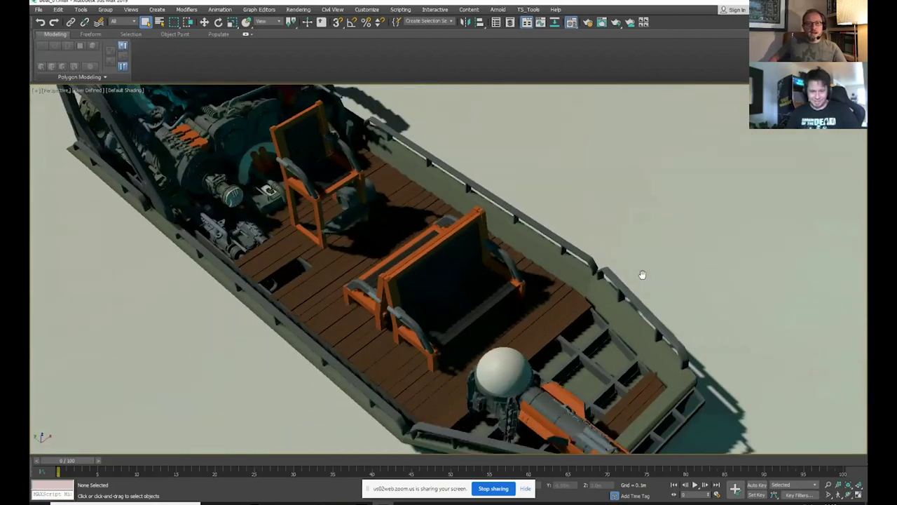
left_click_drag(641, 274, 722, 245)
left_click_drag(280, 281, 355, 283)
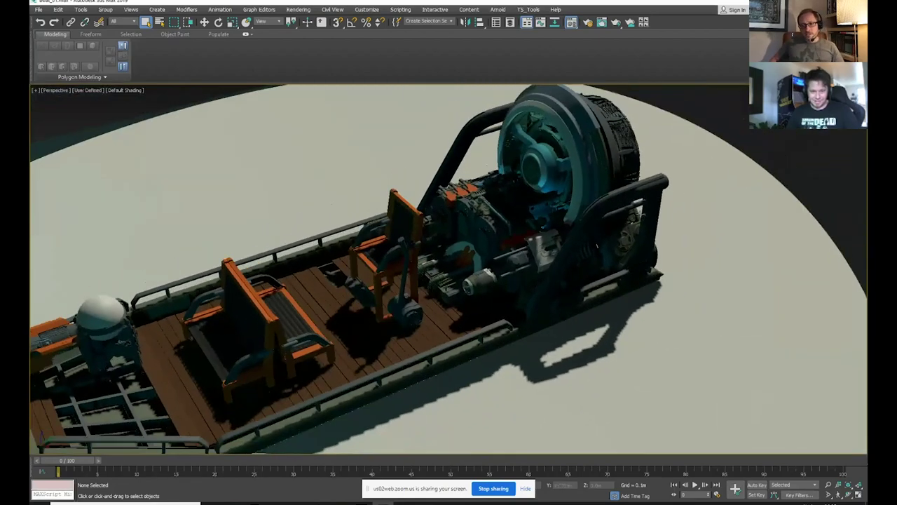
- Inspect the boat's fan and engine parts up close, and view the whole boat from above
scroll(743, 162, "down", 1)
left_click_drag(741, 165, 640, 208)
scroll(637, 206, "up", 6)
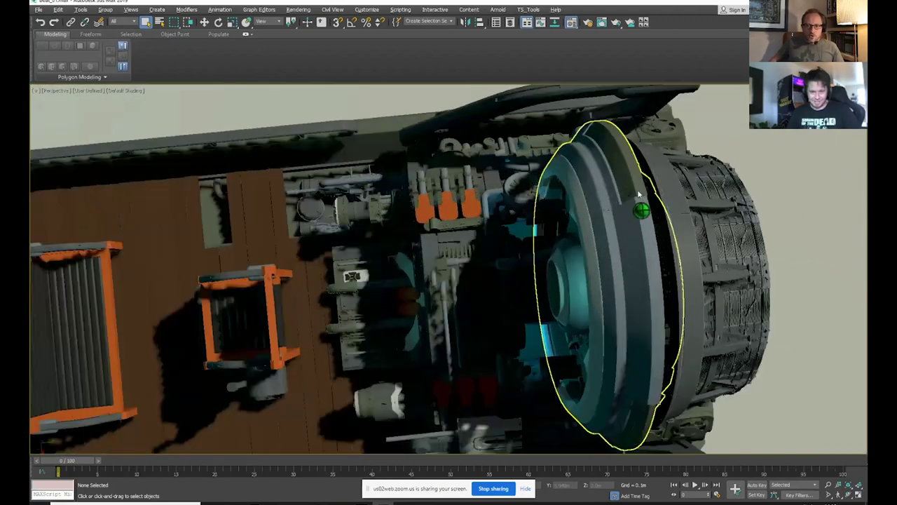
scroll(559, 206, "down", 6)
left_click_drag(529, 254, 622, 254)
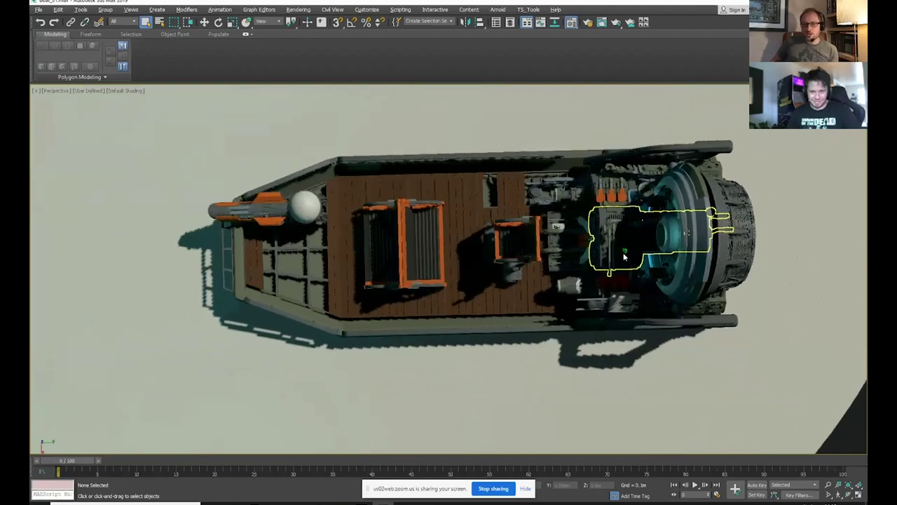
- Display the boat's mesh edges, examine the wireframe from above, and restore plain shading
scroll(622, 255, "down", 1)
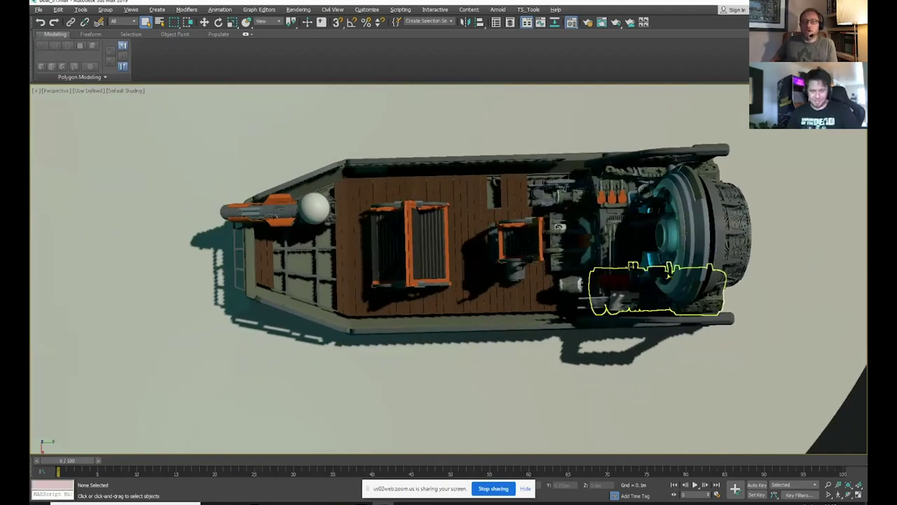
key("F4")
left_click_drag(608, 257, 590, 259)
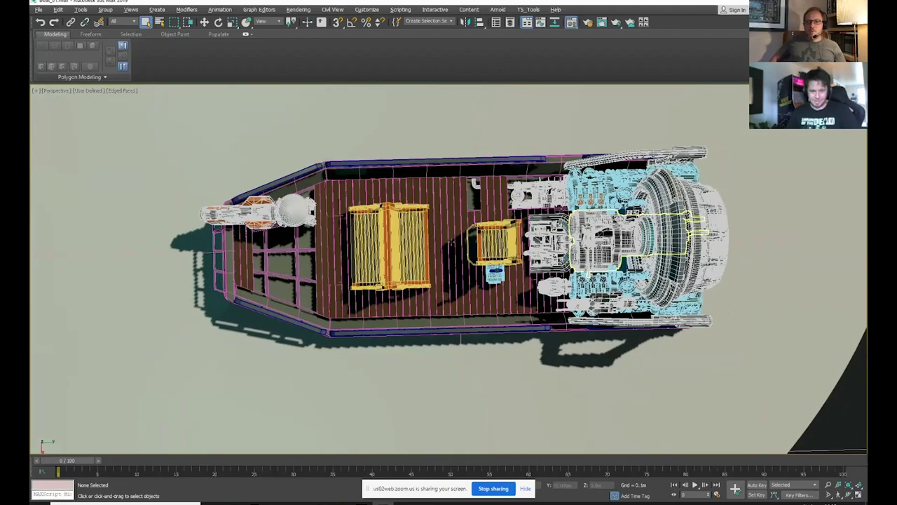
scroll(452, 244, "up", 5)
scroll(452, 244, "down", 3)
key("F4")
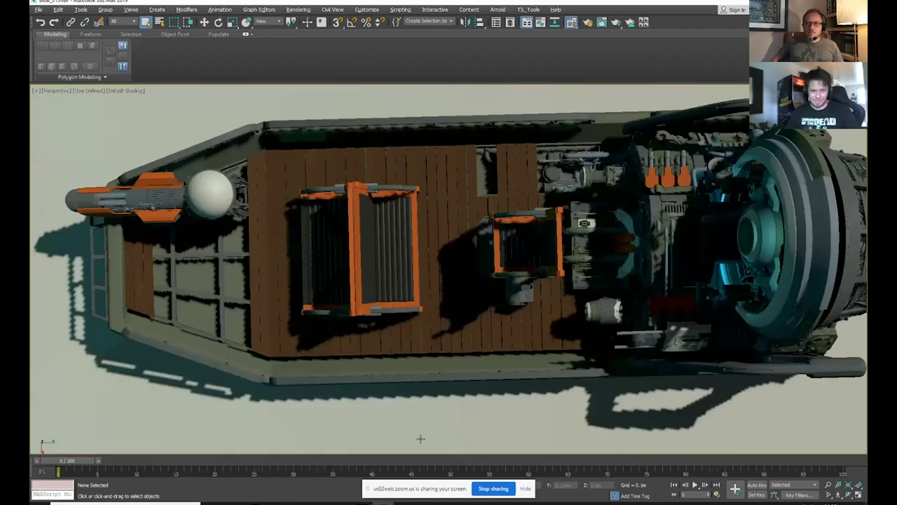
- Try lifting the wooden deck planks upward, undo the move, and deselect them
left_click(443, 338)
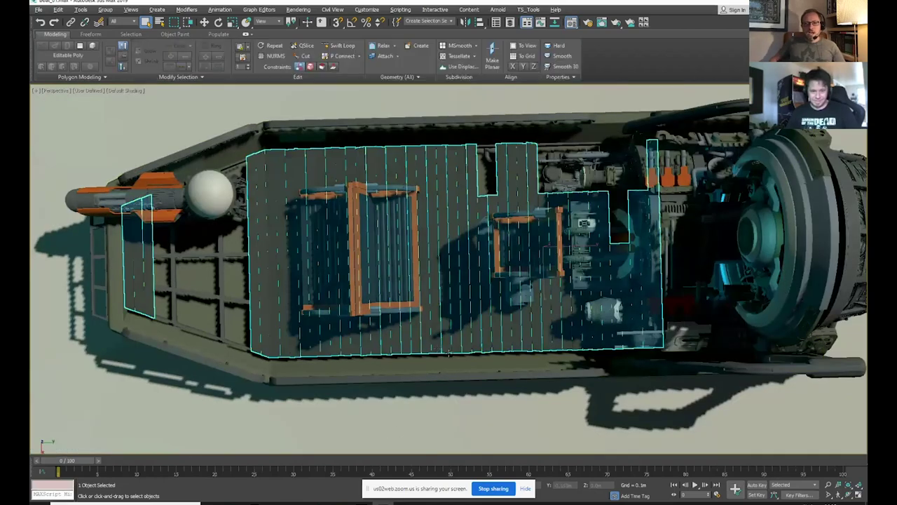
left_click_drag(444, 339, 447, 311)
scroll(445, 310, "up", 3)
key("w")
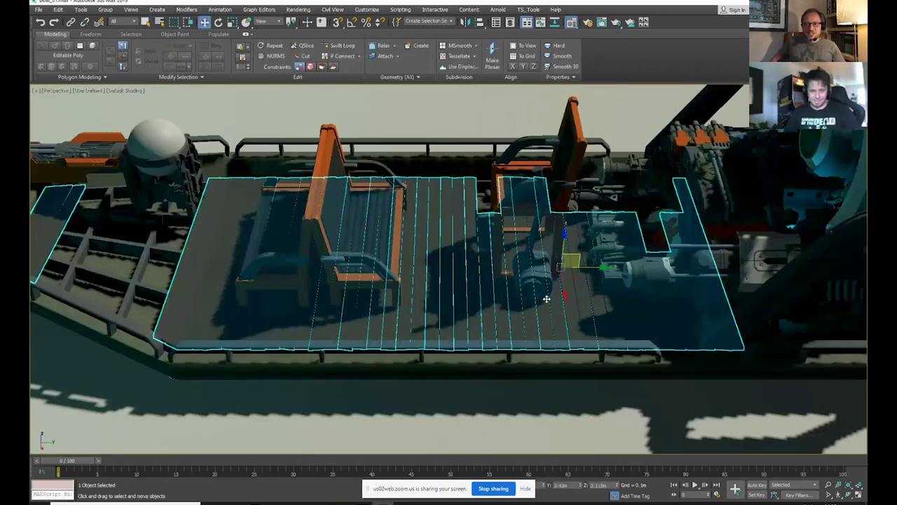
left_click_drag(563, 248, 569, 103)
left_click_drag(479, 174, 470, 211)
key("ctrl+z")
scroll(487, 242, "down", 8)
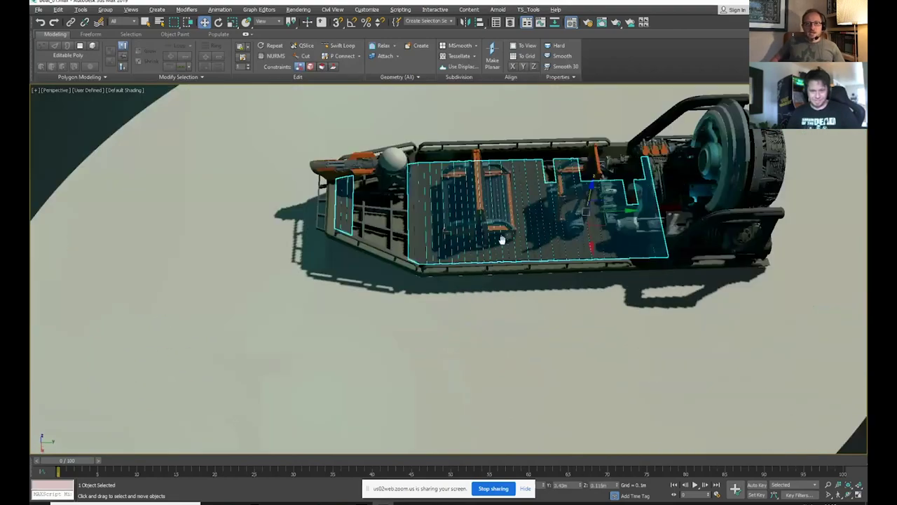
key("ctrl+d")
- Hide everything except the wooden deck and examine its individual planks up close
scroll(548, 262, "up", 5)
left_click_drag(548, 262, 481, 345)
scroll(481, 345, "up", 5)
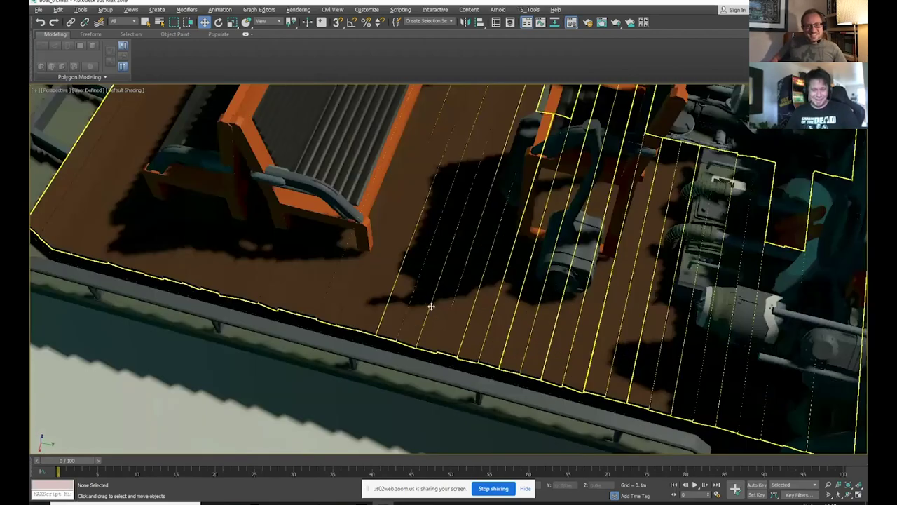
left_click(431, 306)
left_click_drag(431, 307, 427, 243)
right_click(427, 243)
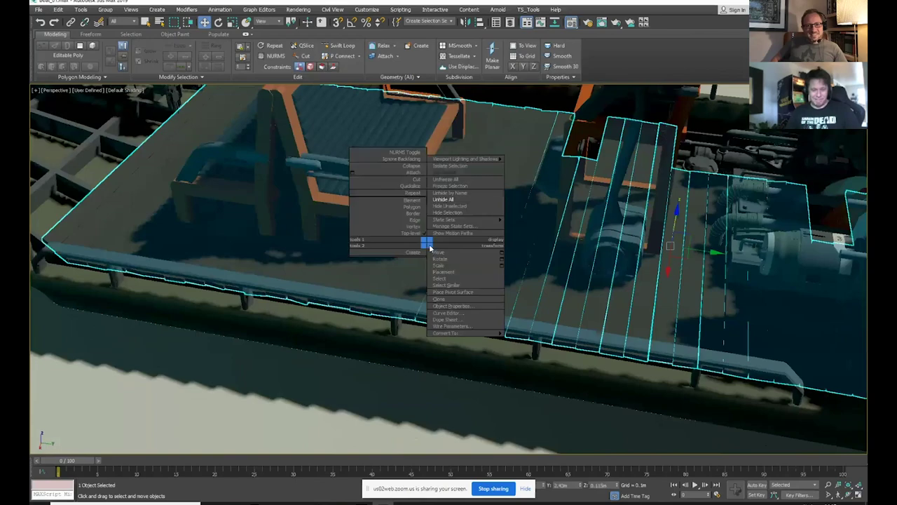
left_click(462, 207)
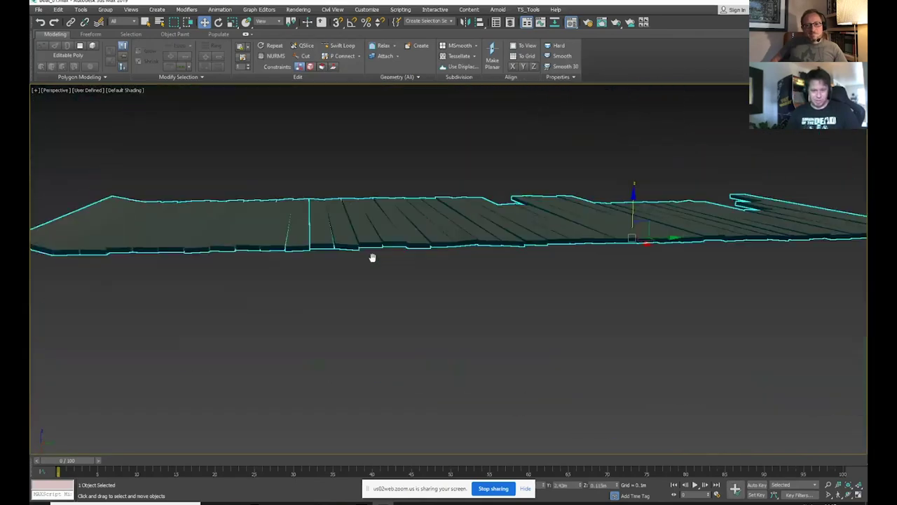
left_click_drag(366, 240, 581, 306)
scroll(579, 279, "up", 5)
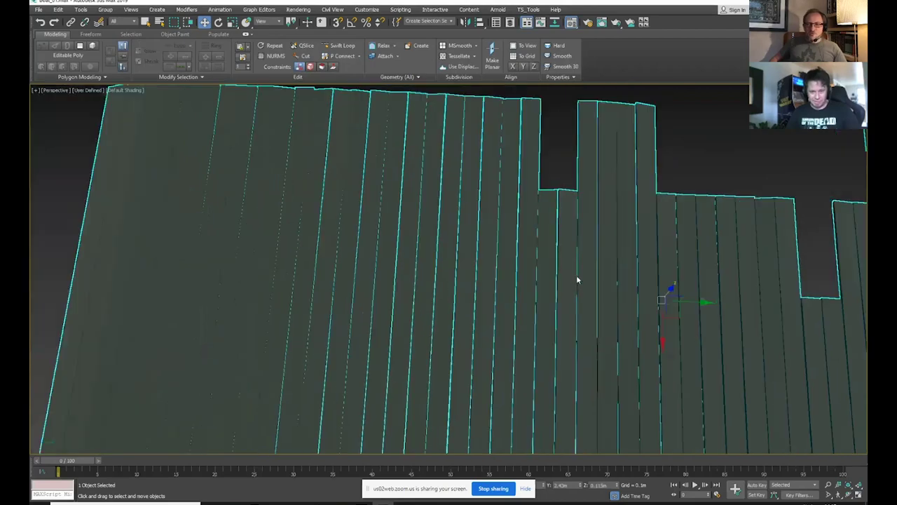
- Unhide all objects of the boat scene and clear the deck selection
right_click(487, 216)
left_click(504, 172)
scroll(508, 179, "down", 5)
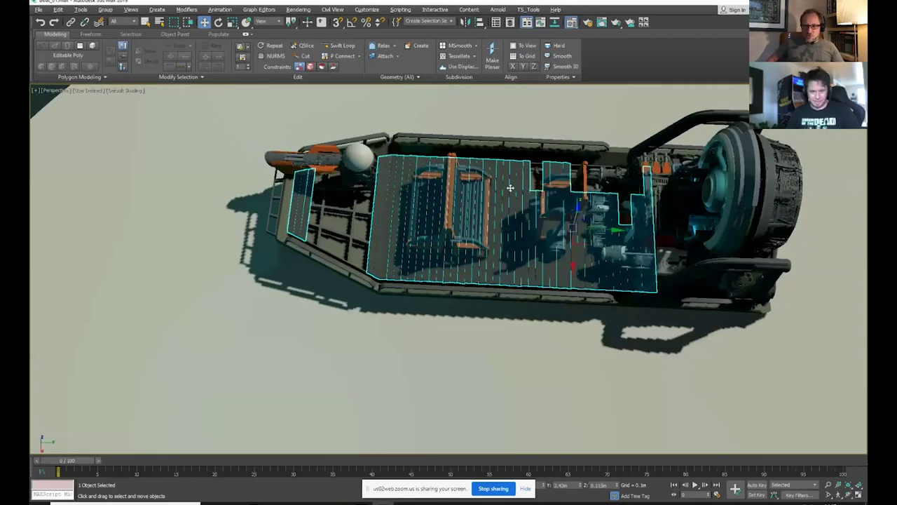
left_click_drag(511, 186, 509, 180)
scroll(509, 180, "down", 2)
left_click(317, 99)
- Examine the complete boat from above and from the side
scroll(509, 263, "up", 5)
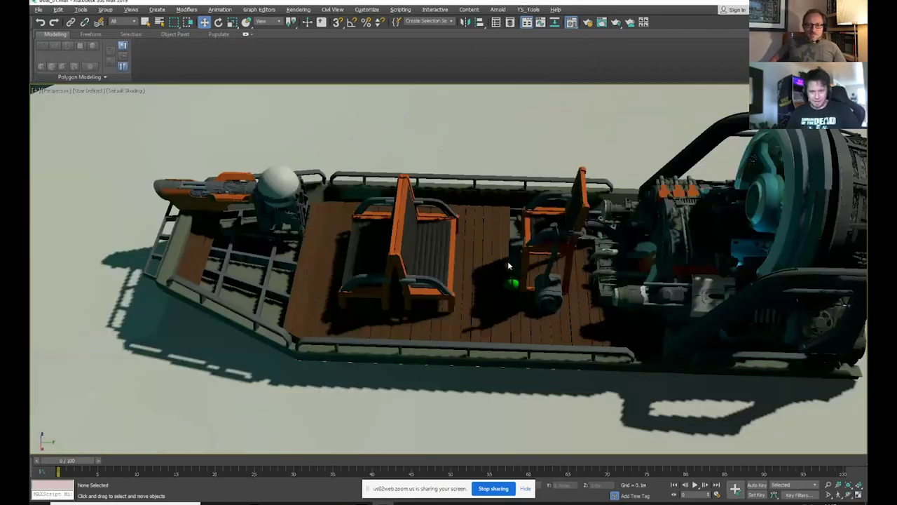
left_click_drag(509, 264, 507, 292)
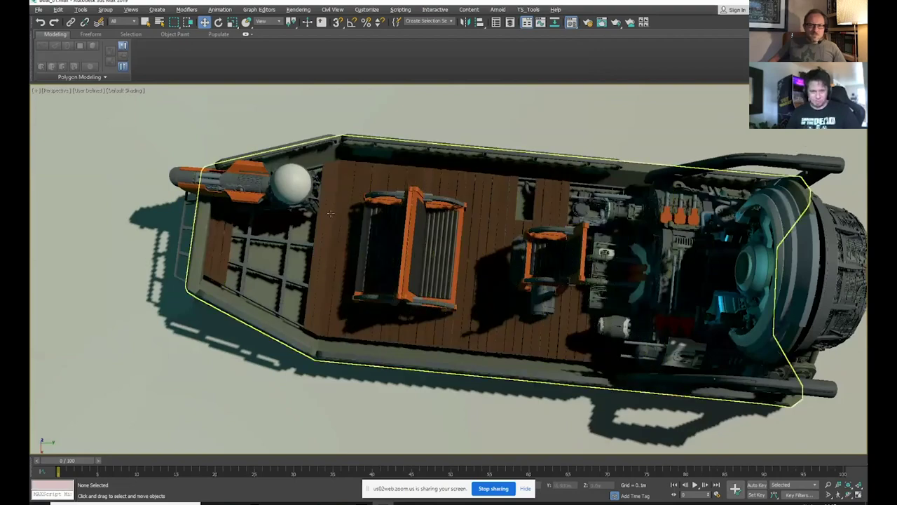
left_click_drag(465, 295, 365, 231)
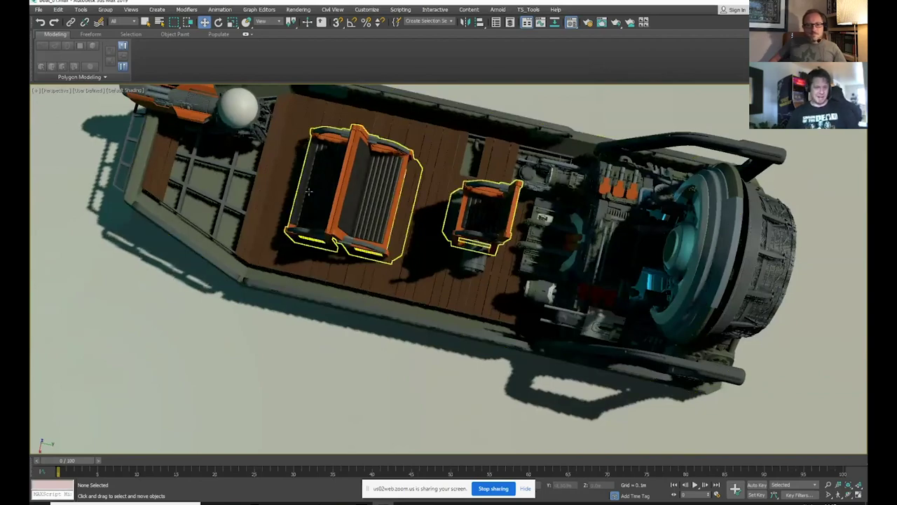
left_click_drag(329, 210, 451, 354)
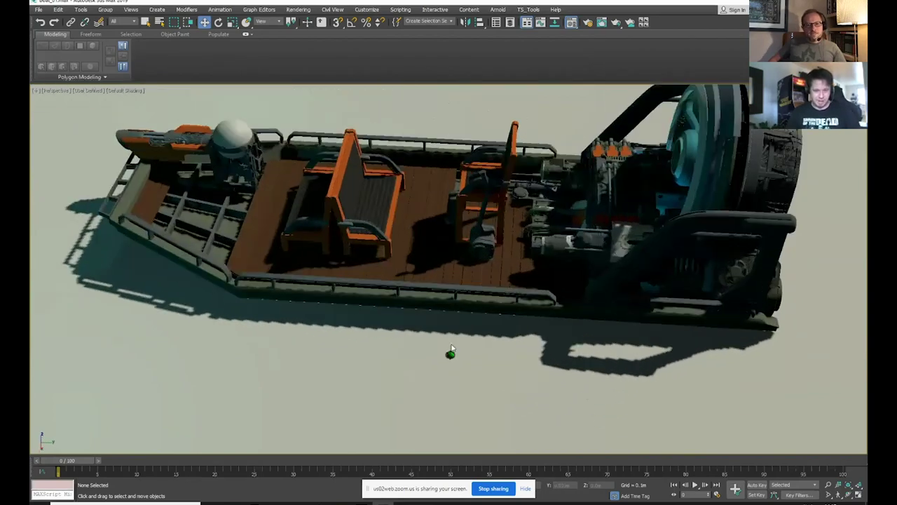
scroll(457, 348, "up", 4)
scroll(456, 350, "down", 5)
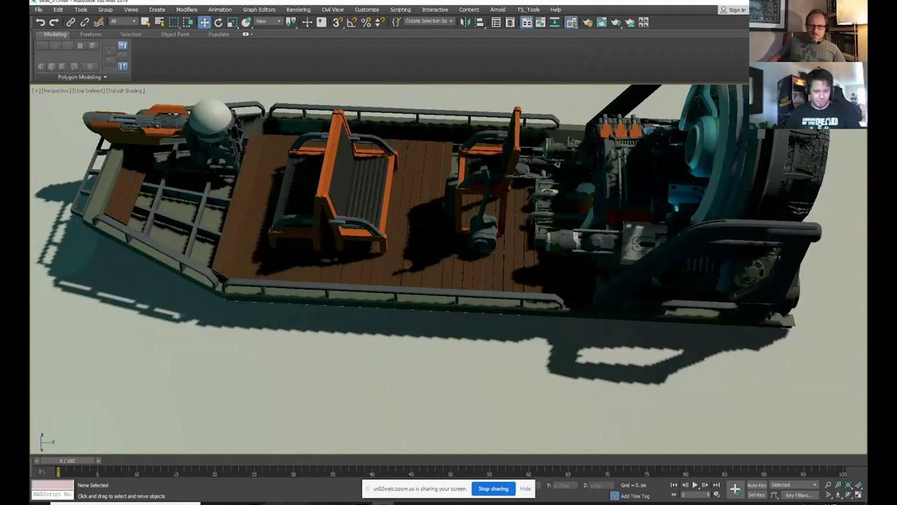
- Switch to Photoshop and view the engine and deck in boat_01_Original_renders.psd at 50% zoom
left_click(235, 503)
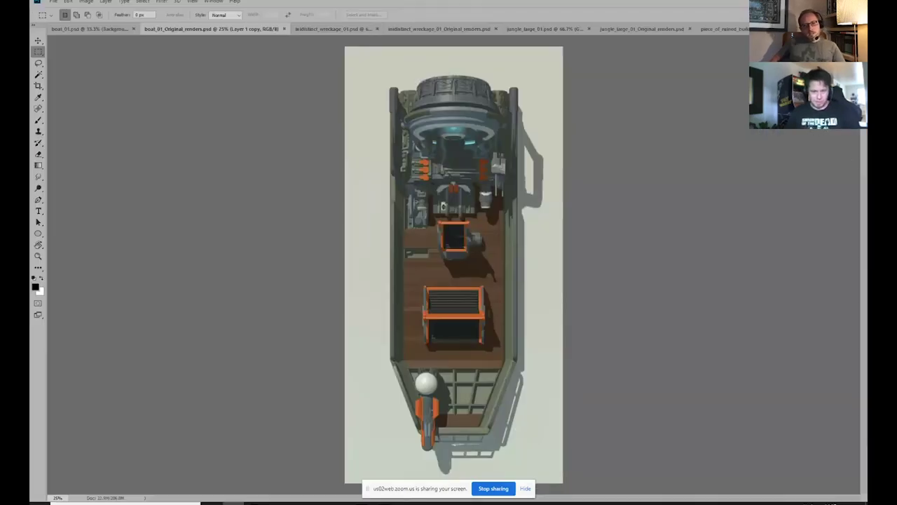
left_click(440, 189, "ctrl")
left_click_drag(615, 223, 609, 202)
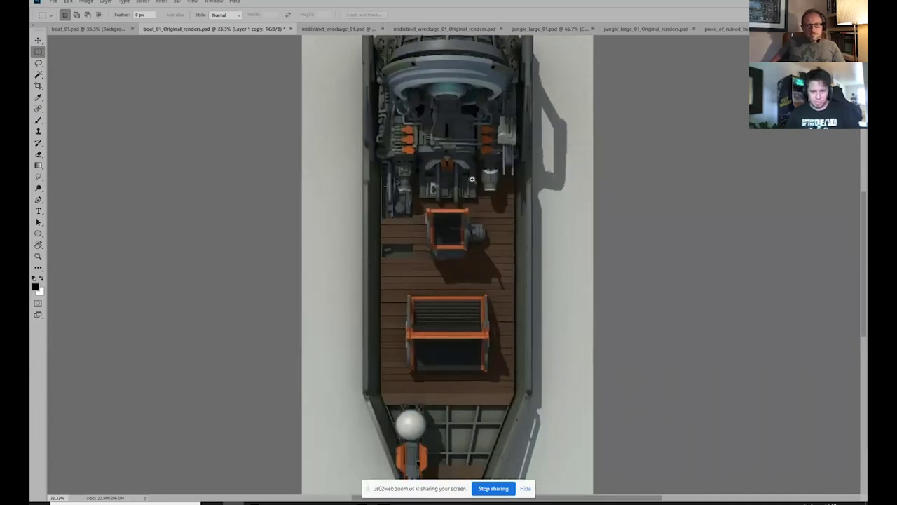
key("ctrl+plus")
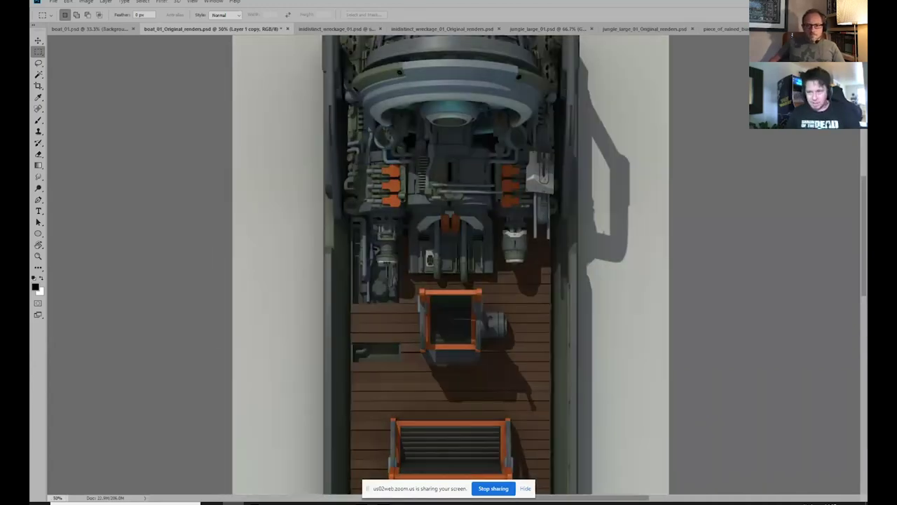
- Show the darker shading render over the boat and target the layer mask of Layer 2
key("Escape")
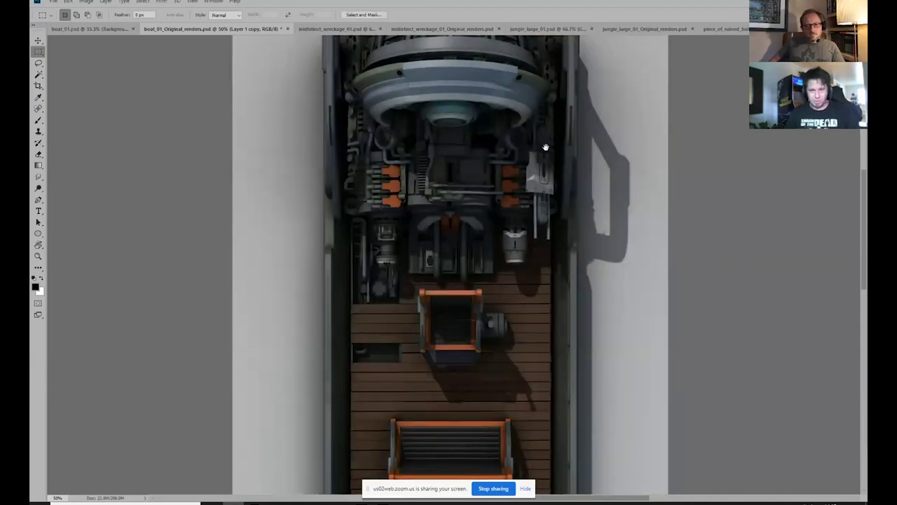
key("ctrl+v")
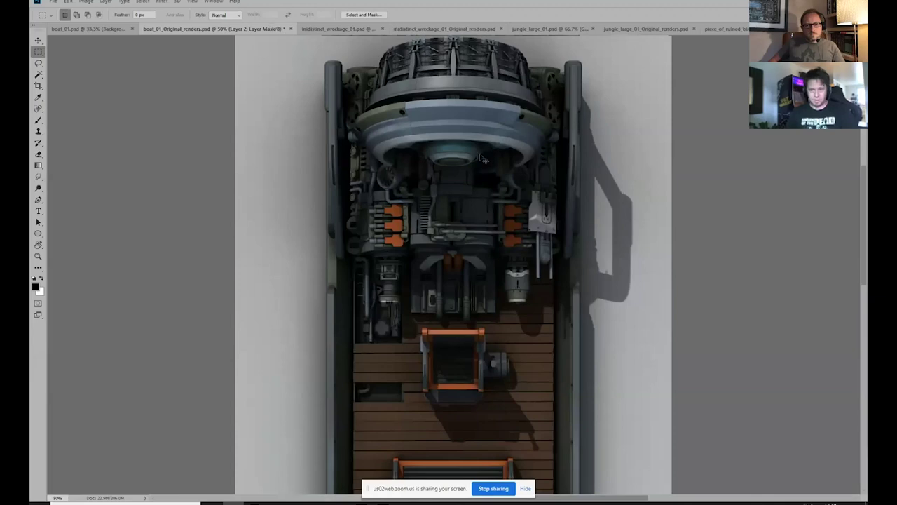
key("ctrl+l")
left_click_drag(725, 244, 565, 230)
left_click(801, 169)
left_click(807, 170)
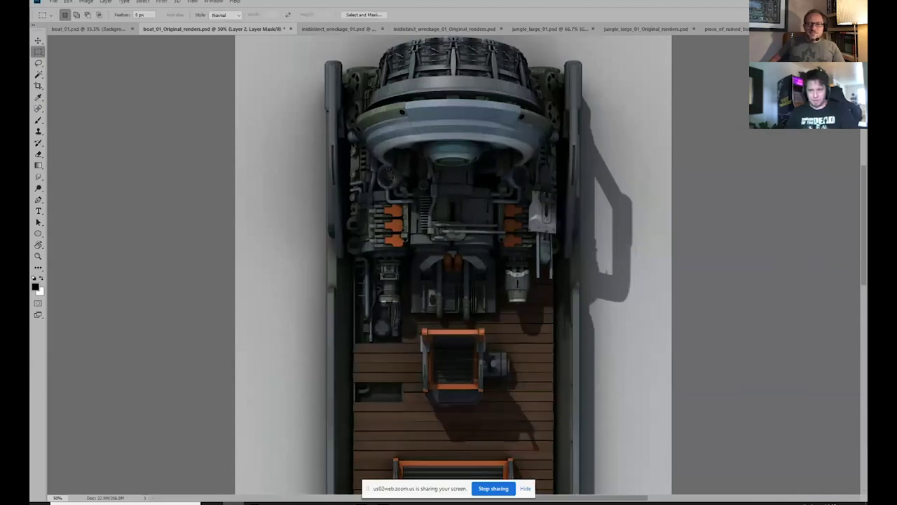
- Paint white with a round brush on Layer 2's mask across the engine's fan ring
left_click(39, 120)
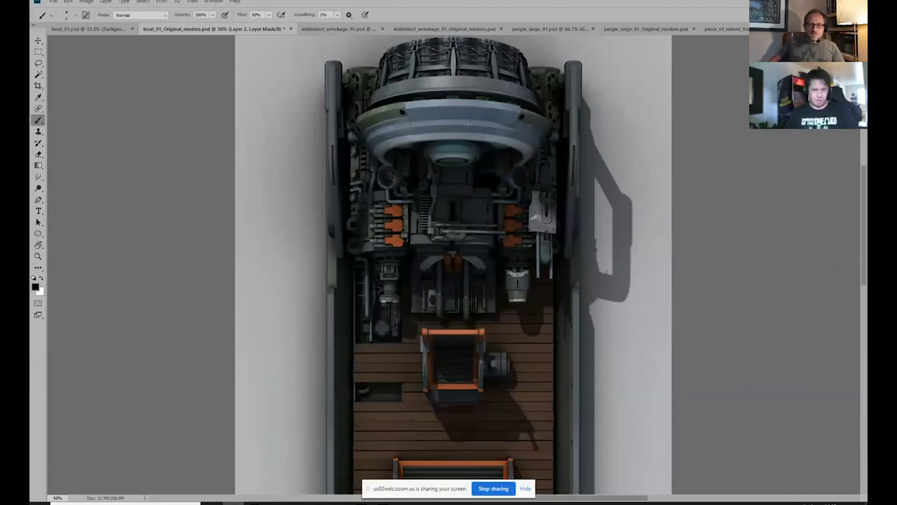
right_click(534, 206)
left_click(454, 114)
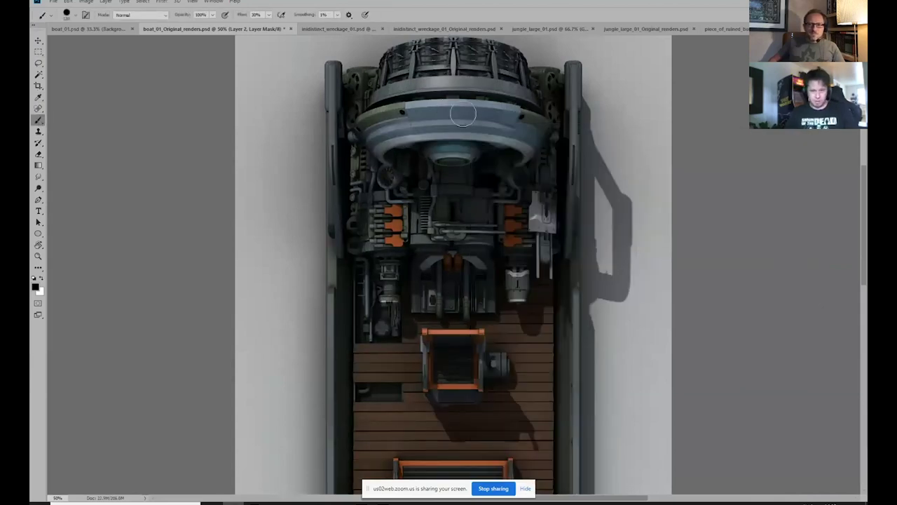
key("x")
mouse_move(496, 113)
left_mouse_down()
mouse_move(470, 91)
mouse_move(368, 98)
left_mouse_up()
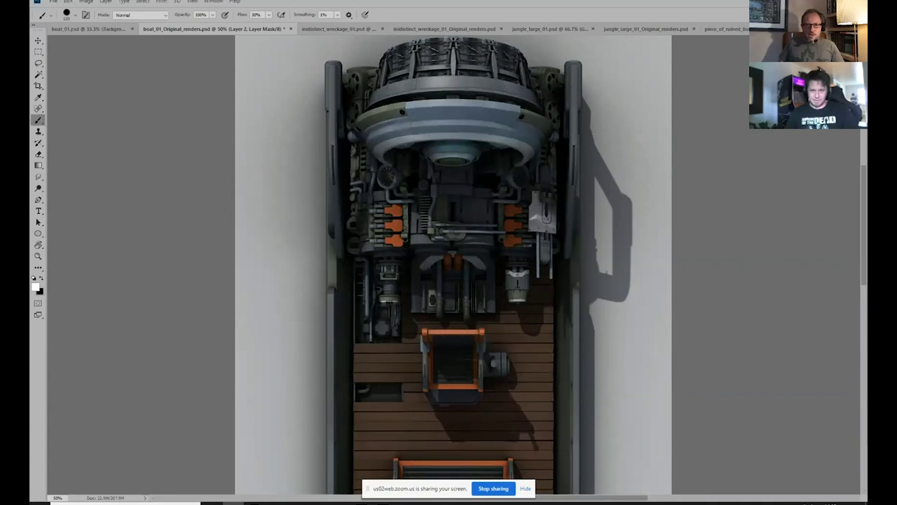
- Inspect the weathered deck and engine, and toggle Layer 5 to compare the boat with and without the cyan engine glow
scroll(620, 148, "down", 3)
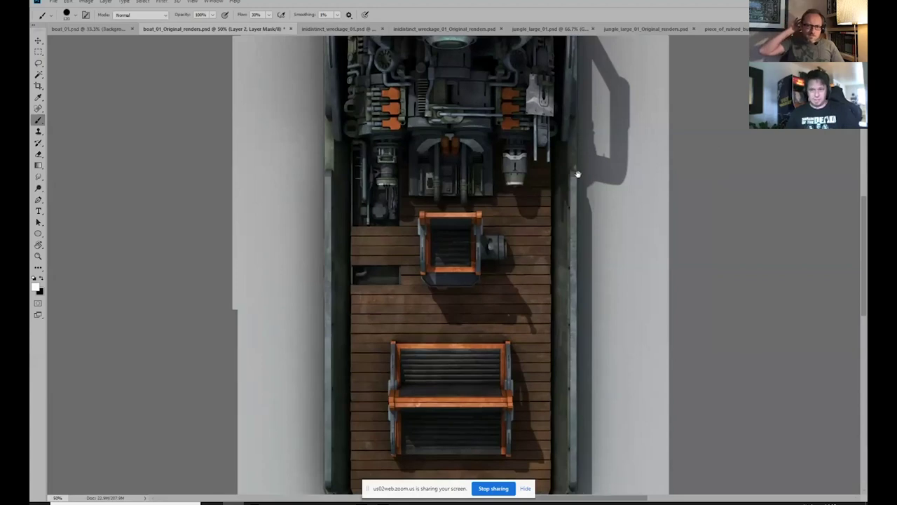
scroll(570, 110, "up", 2)
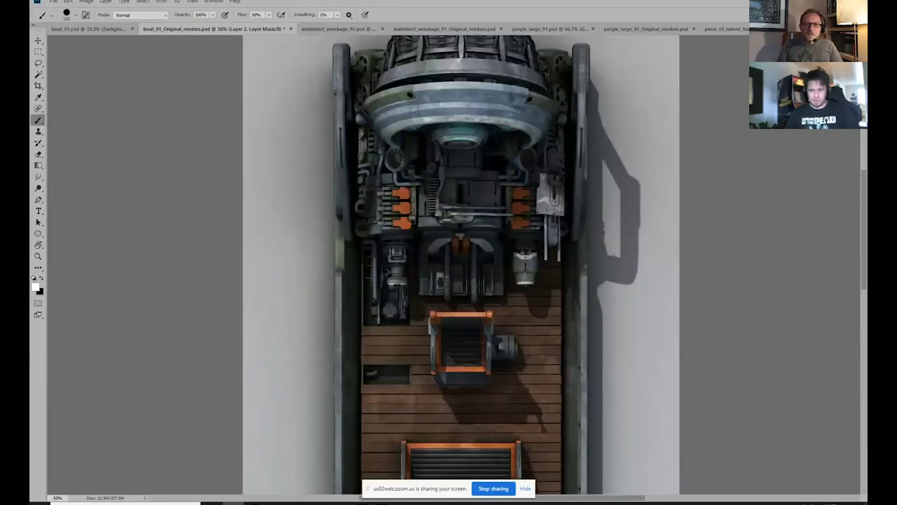
left_click(40, 42)
left_click_drag(296, 102, 320, 121)
key("ctrl+z")
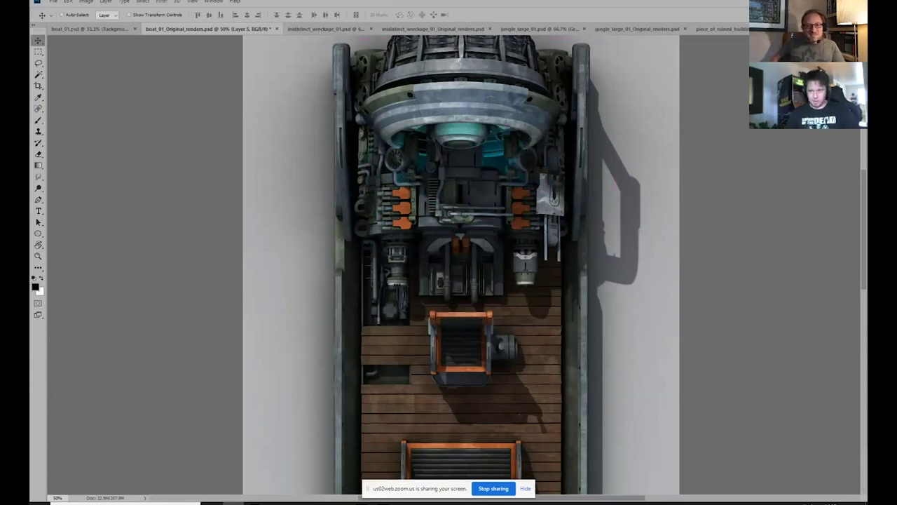
key("ctrl+comma")
key("ctrl+comma")
key("ctrl+comma")
key("ctrl+comma")
key("ctrl+comma")
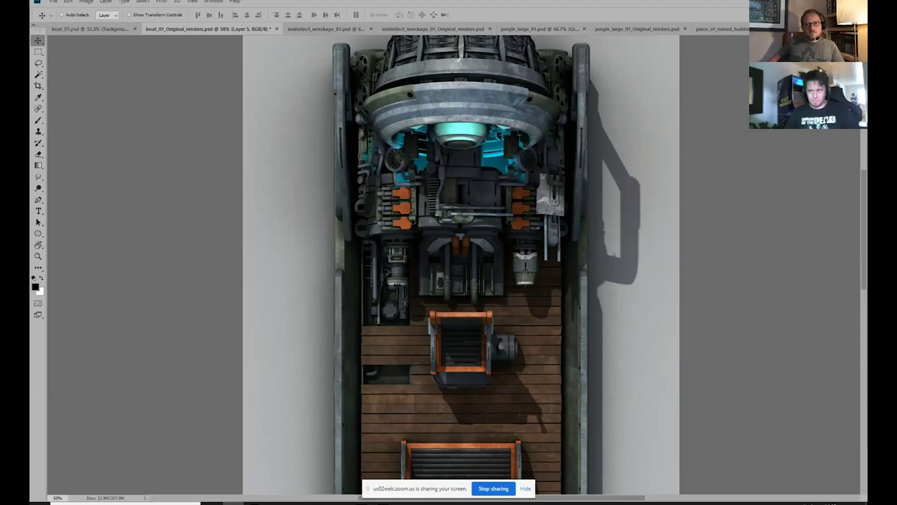
- Toggle Layer 3 repeatedly to compare its effect on the boat render
left_click_drag(602, 157, 617, 176)
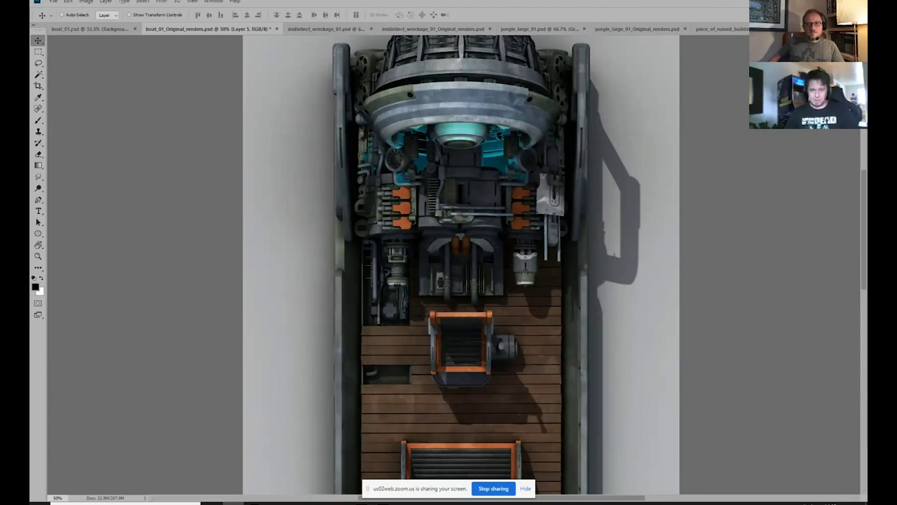
key("ctrl+comma")
key("ctrl+comma")
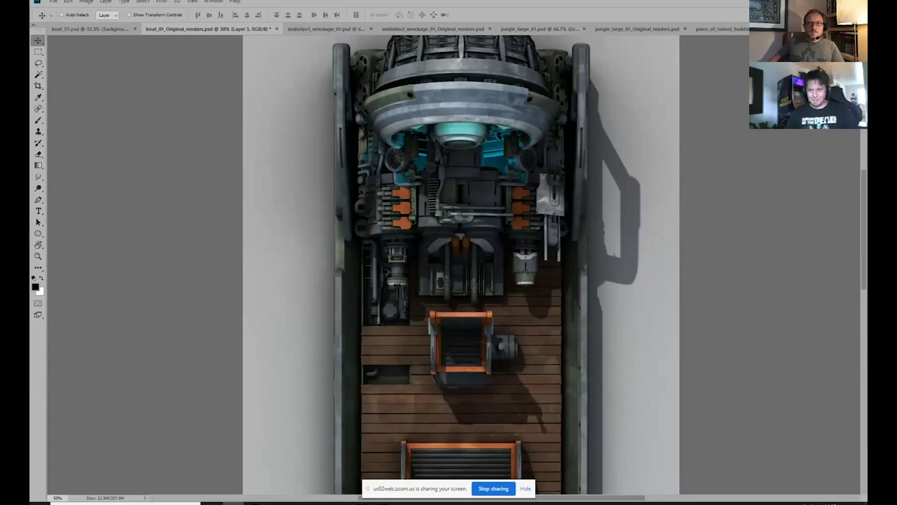
key("ctrl+comma")
key("ctrl+comma")
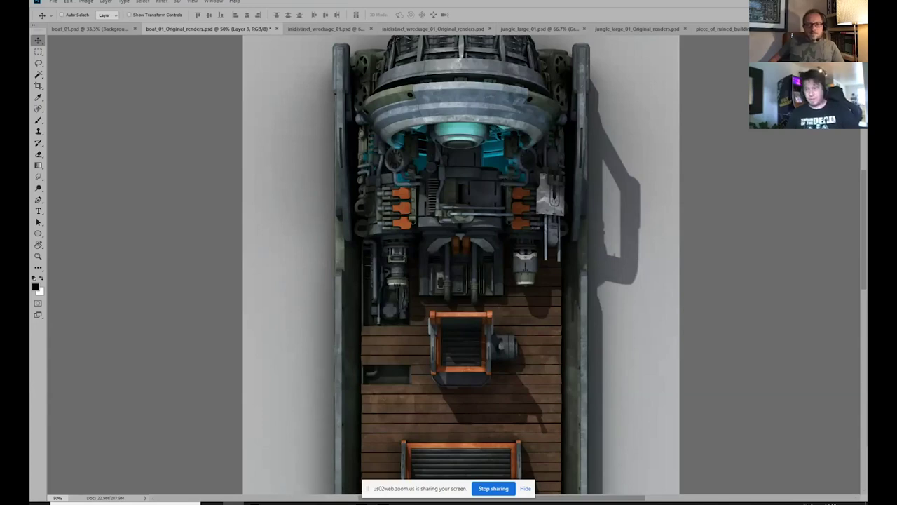
- Show the red, green and blue mask render on Layer 4 and examine it from the engine to the bow
key("alt+bracketright")
key("ctrl+comma")
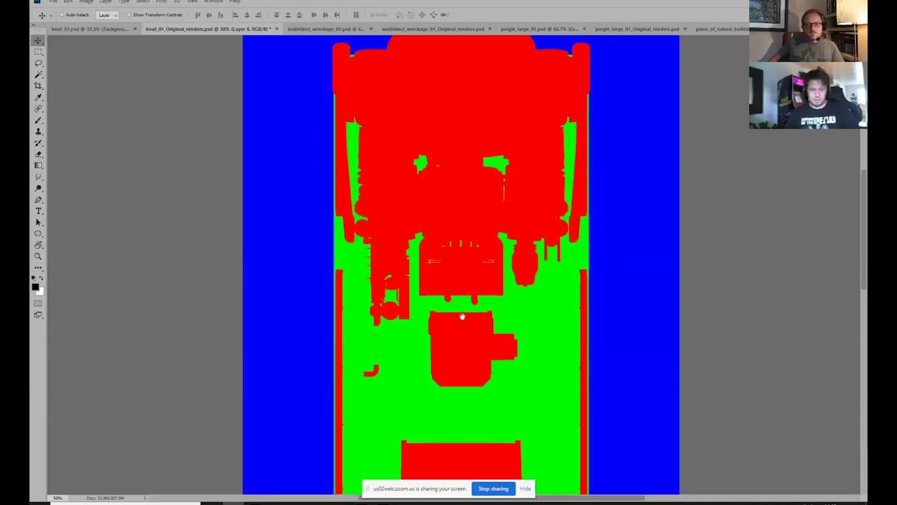
scroll(462, 317, "down", 5)
scroll(476, 160, "up", 3)
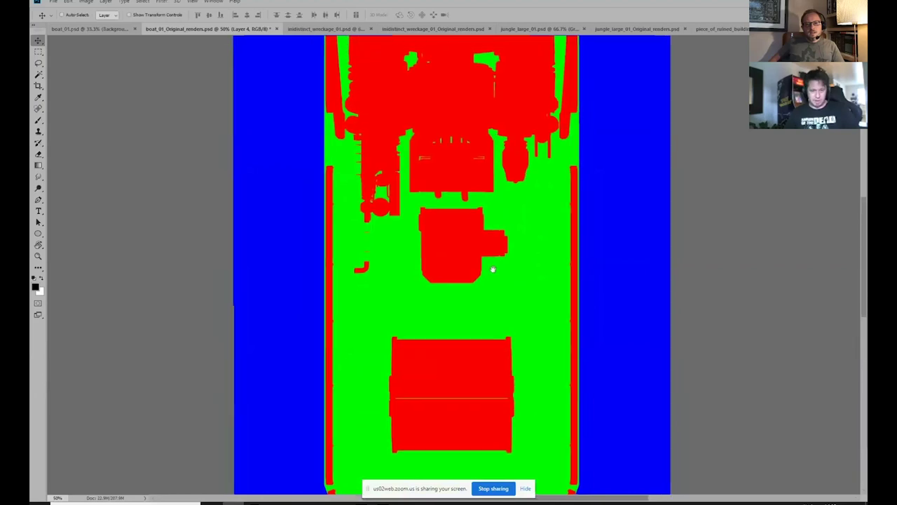
scroll(493, 269, "up", 3)
scroll(488, 147, "down", 5)
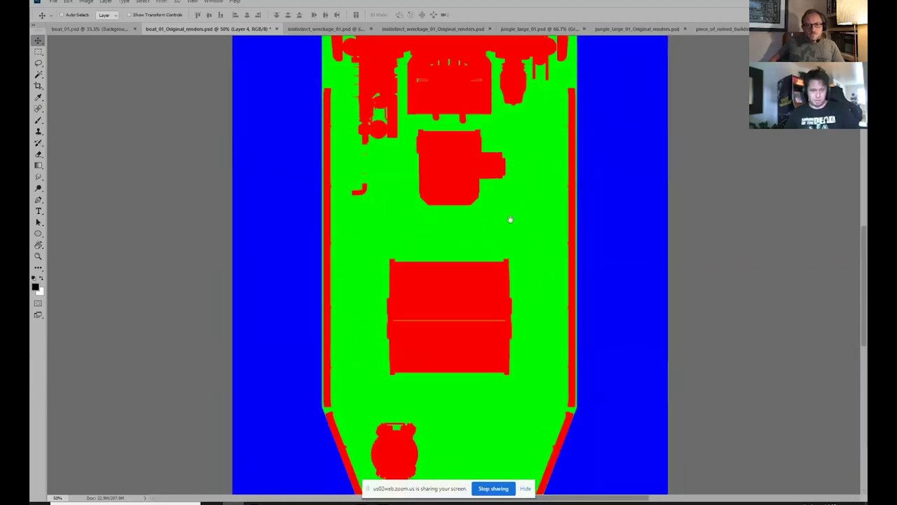
- Examine the colour mask around the benches and engine, and hide it to view the boat render's deck underneath
scroll(510, 219, "down", 4)
scroll(465, 176, "up", 1)
scroll(457, 123, "up", 3)
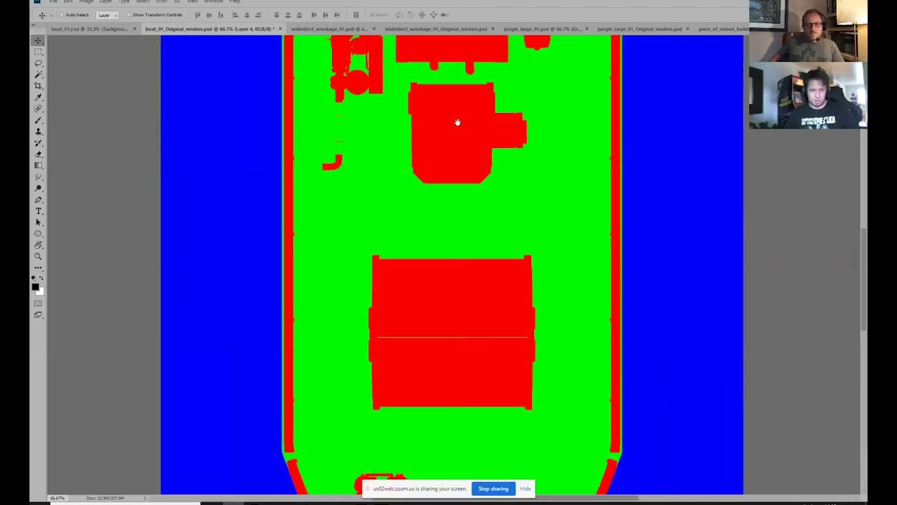
scroll(456, 123, "up", 5)
scroll(492, 229, "down", 1)
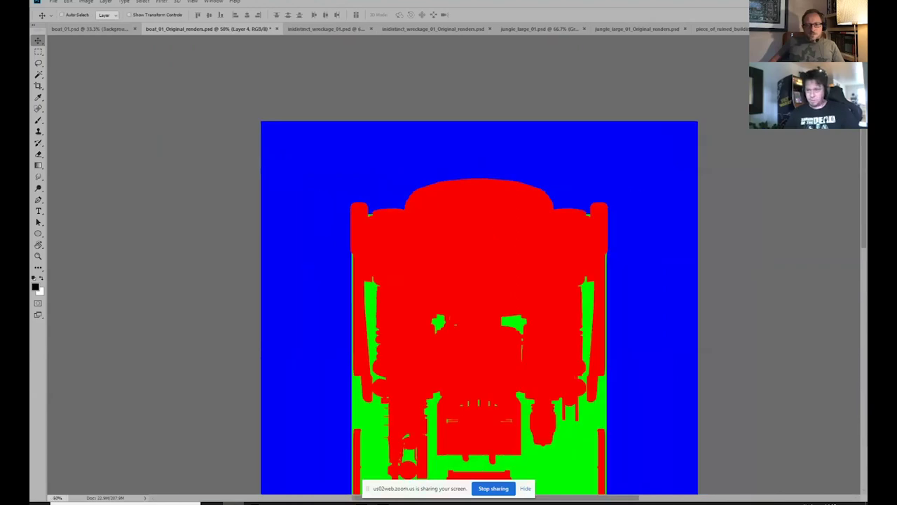
scroll(504, 217, "down", 8)
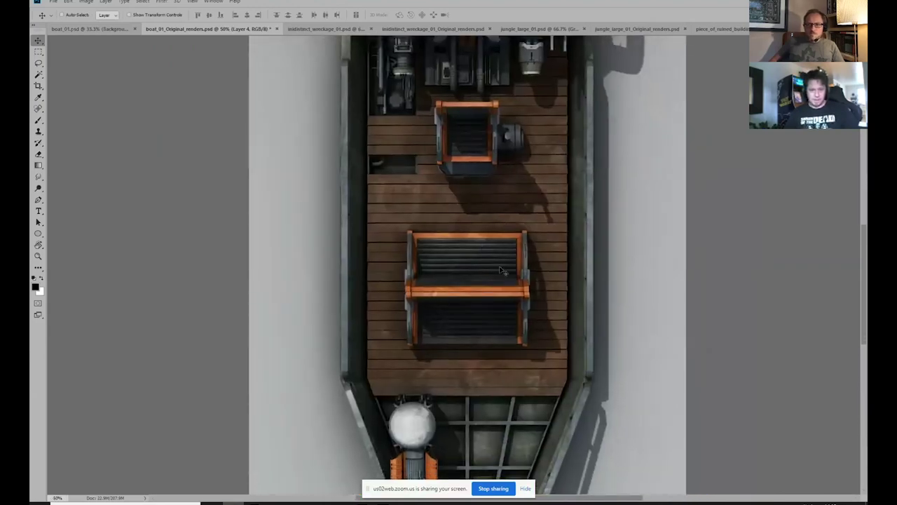
left_click_drag(517, 287, 507, 243)
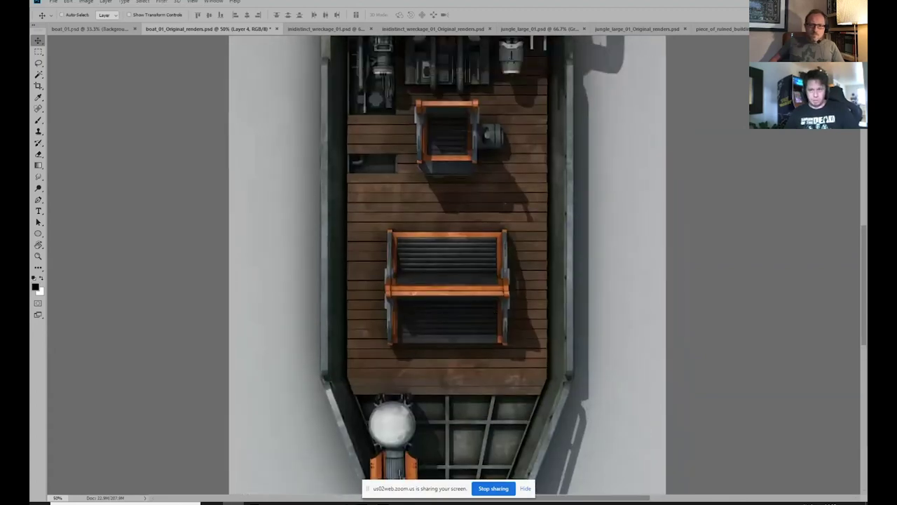
- Switch to boat_01.psd and reveal its layers from the water background through foam, shadow and wooden deck to the painted boat
left_click(102, 30)
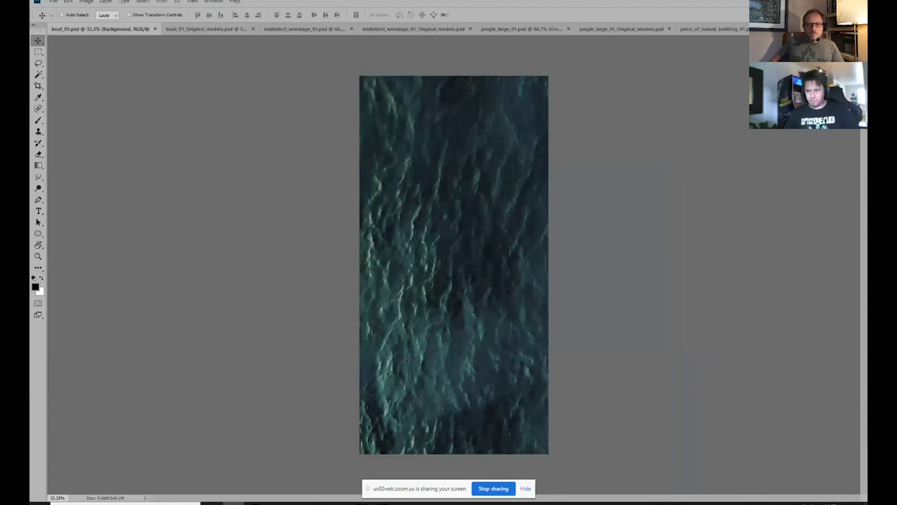
key("ctrl+plus")
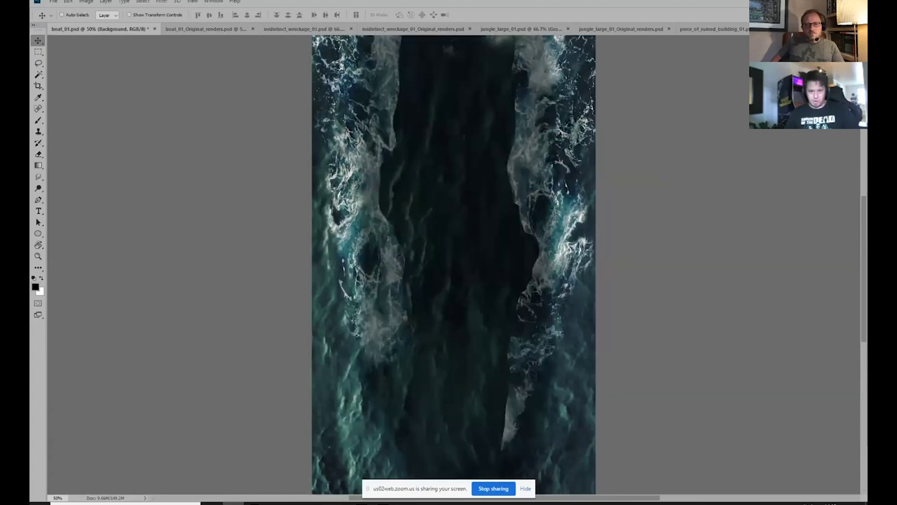
left_click_drag(594, 143, 611, 195)
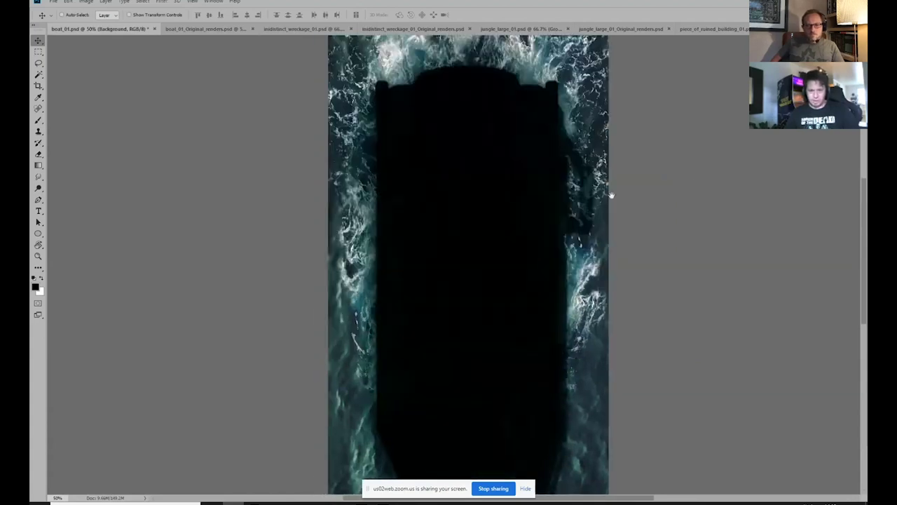
left_click_drag(523, 129, 522, 164)
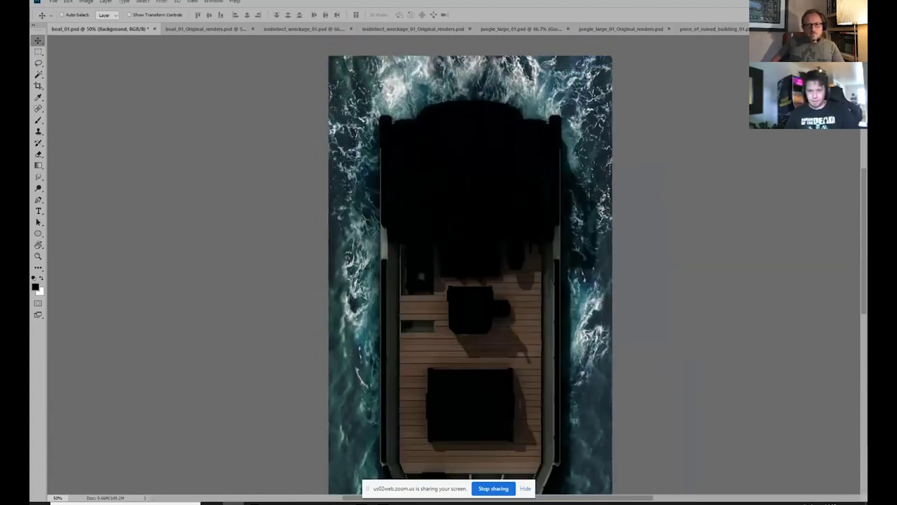
left_click_drag(531, 220, 533, 134)
left_click(425, 271, "ctrl")
left_click(465, 250, "ctrl+alt")
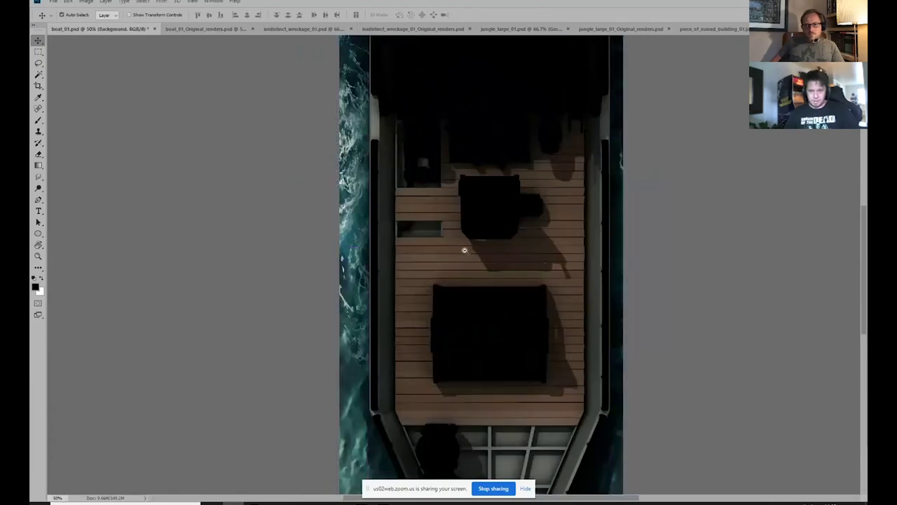
left_click_drag(669, 103, 662, 135)
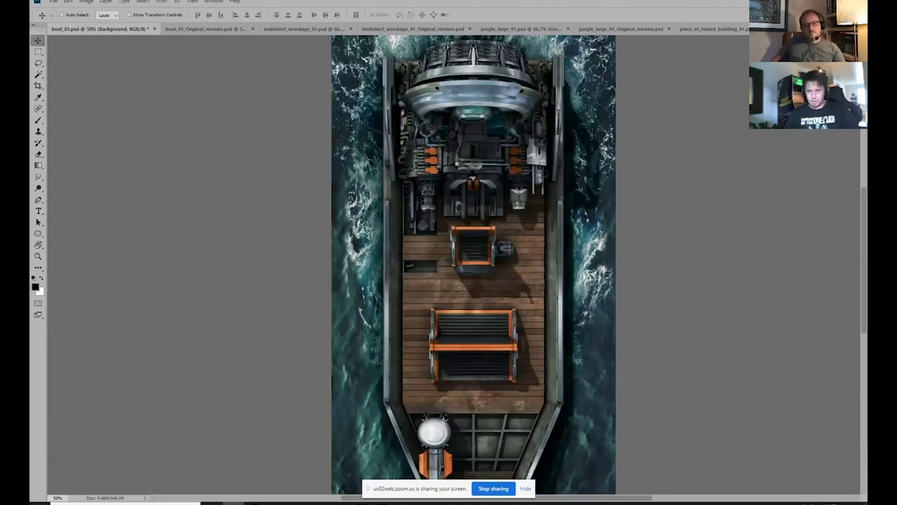
- Inspect the finished boat painting inside its black border, comparing the benches, round engine and bow up close
left_click_drag(496, 343, 502, 280)
left_click(503, 280, "ctrl")
left_click(502, 281, "ctrl")
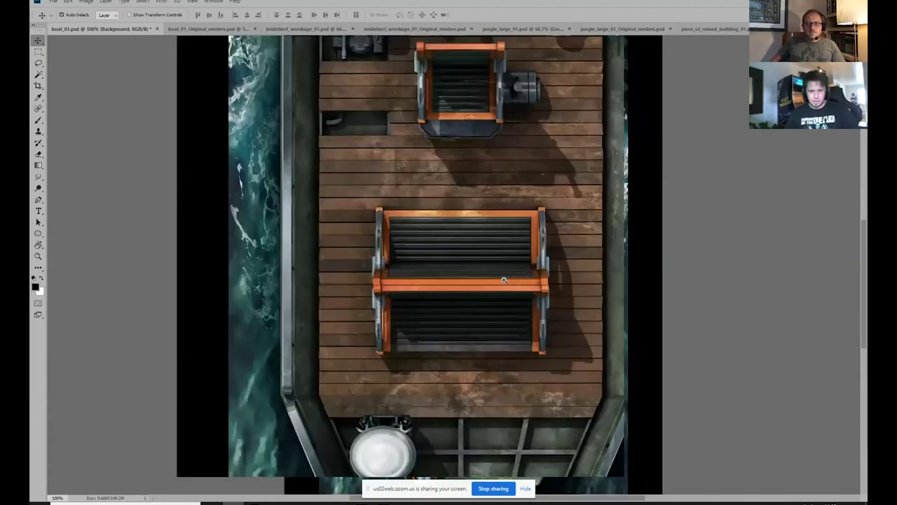
left_click_drag(506, 199, 525, 312)
scroll(525, 312, "up", 4)
scroll(511, 243, "down", 1)
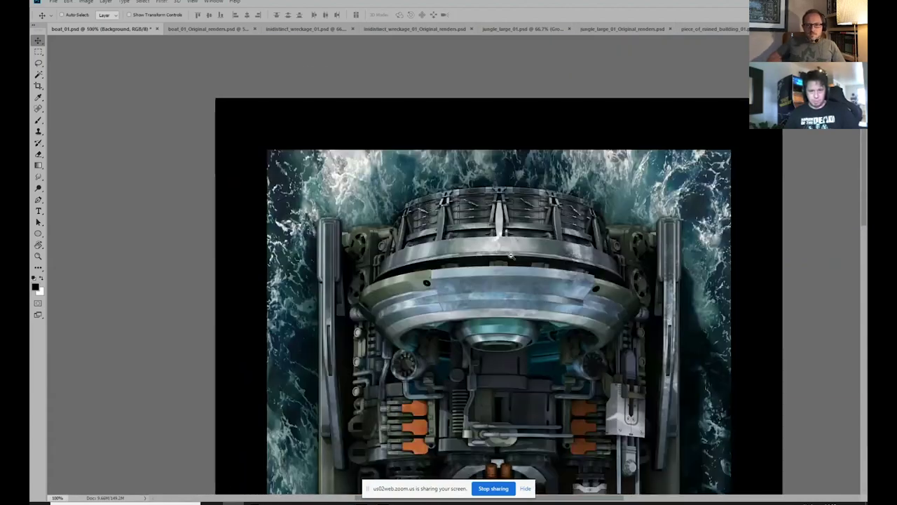
scroll(511, 244, "down", 5)
scroll(505, 196, "down", 1)
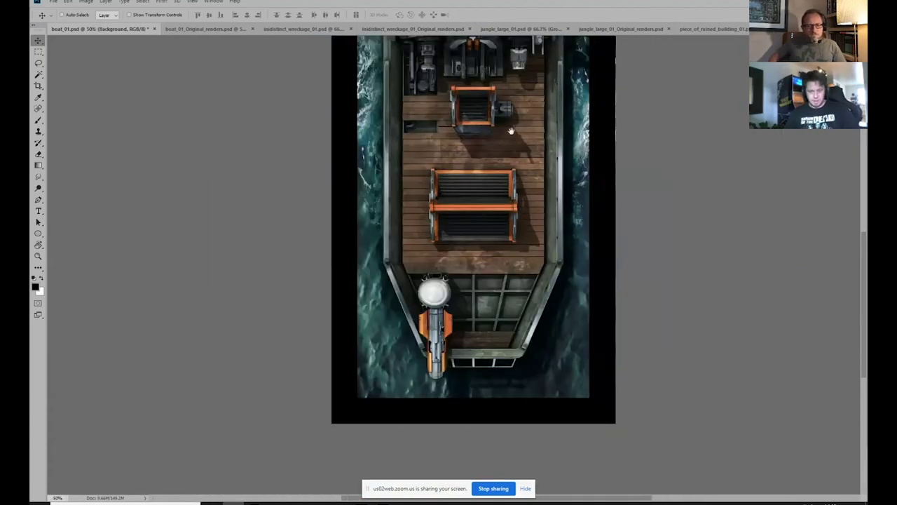
scroll(505, 189, "up", 1)
left_click_drag(505, 190, 501, 328)
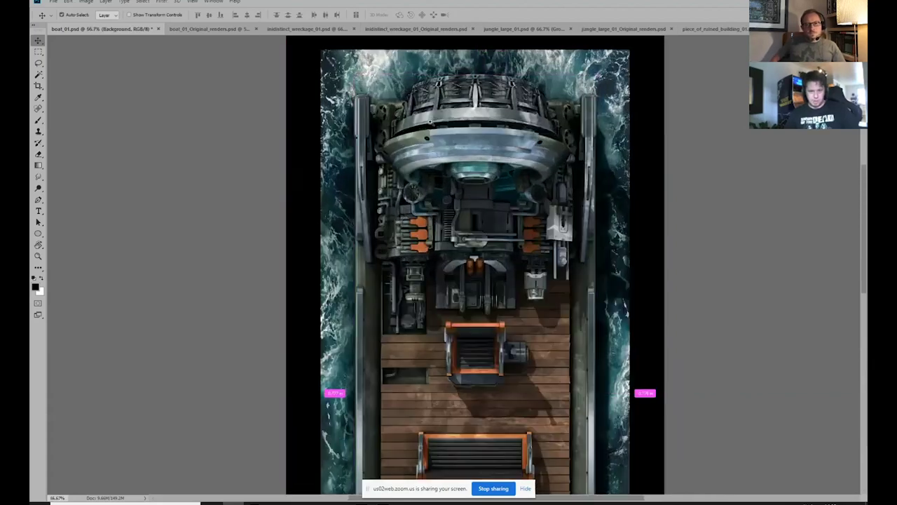
- Examine the painted machinery and deck details along the boat, down to the bow gun and back to the engine
left_click(431, 121, "ctrl")
left_click_drag(484, 250, 458, 162)
left_click_drag(494, 225, 493, 177)
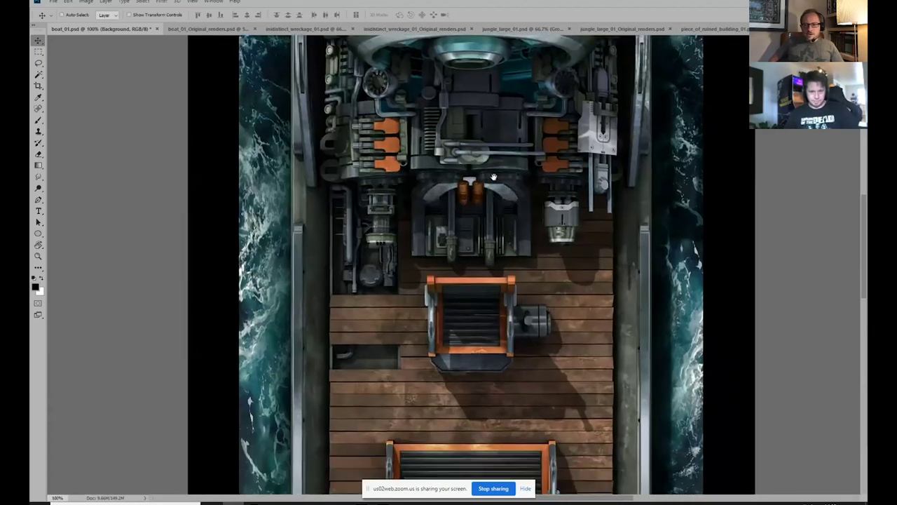
scroll(493, 177, "down", 10)
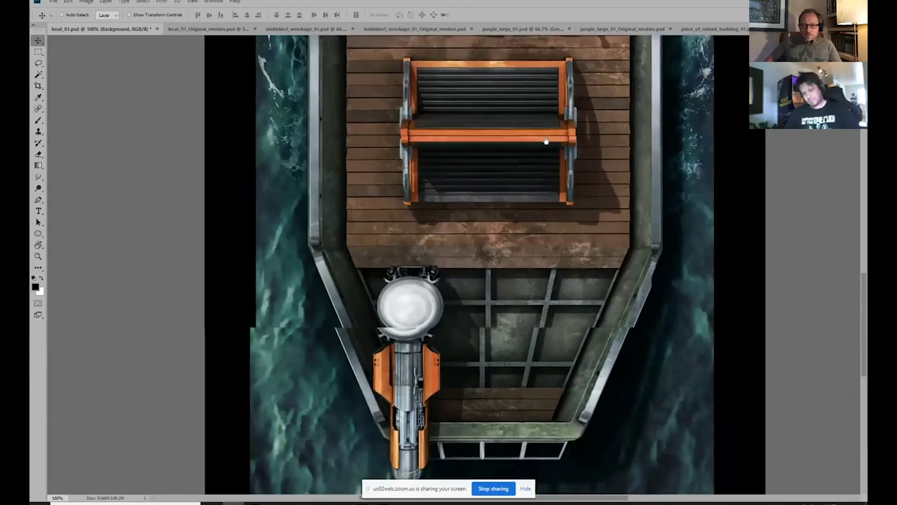
left_click_drag(546, 141, 549, 134)
left_click(547, 168, "ctrl+alt")
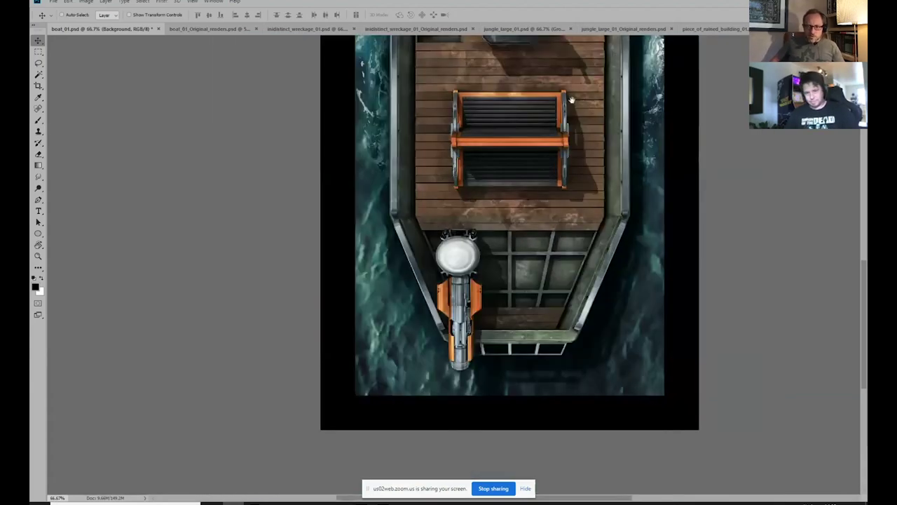
scroll(571, 100, "up", 8)
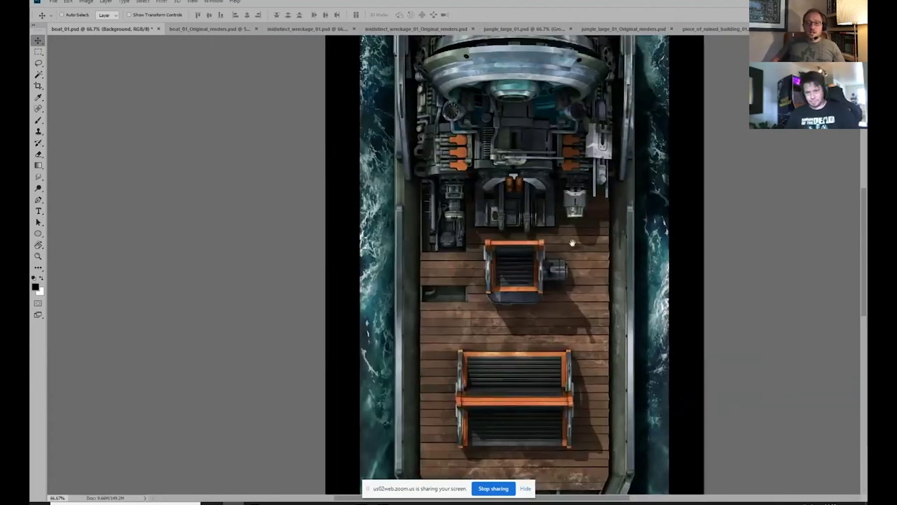
scroll(572, 244, "up", 4)
key("ctrl+plus")
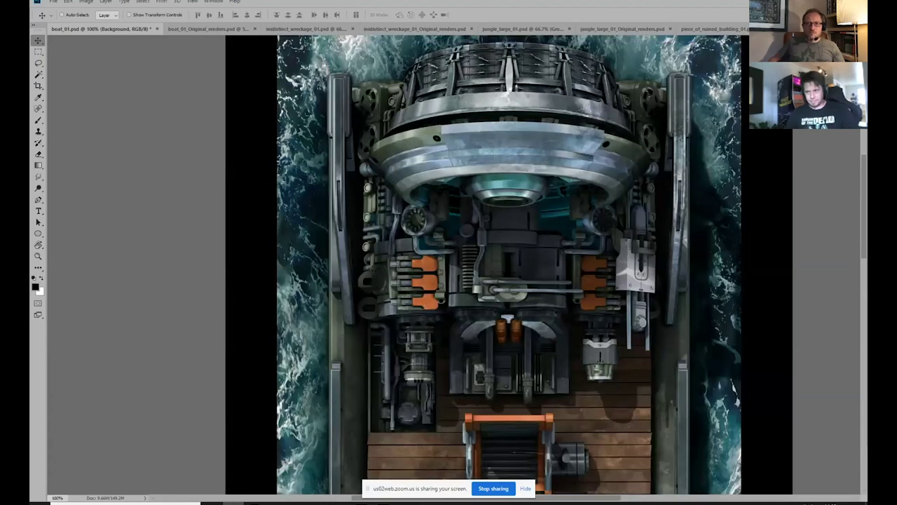
- Toggle Layer 5 to show the cyan engine glow in boat_01.psd, and view the lit engine against the whole boat
key("ctrl+alt+shift+n")
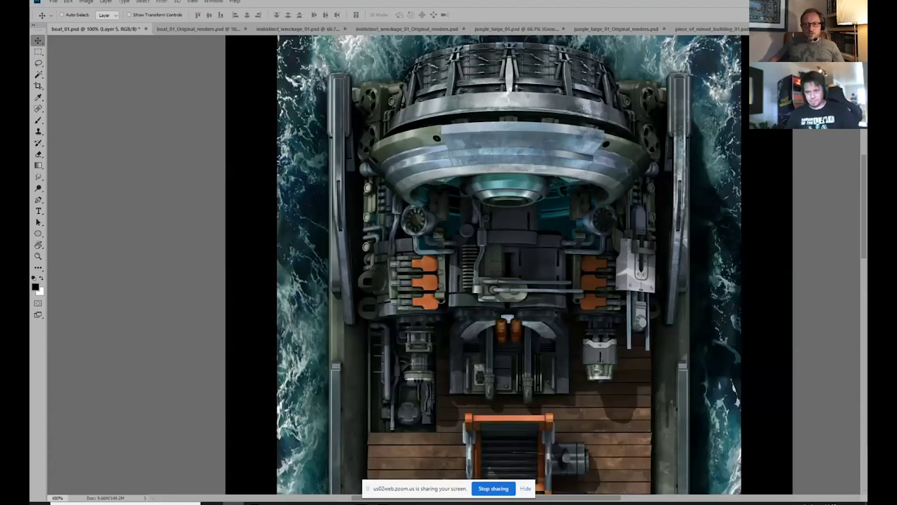
key("ctrl+comma")
key("ctrl+comma")
key("ctrl+comma")
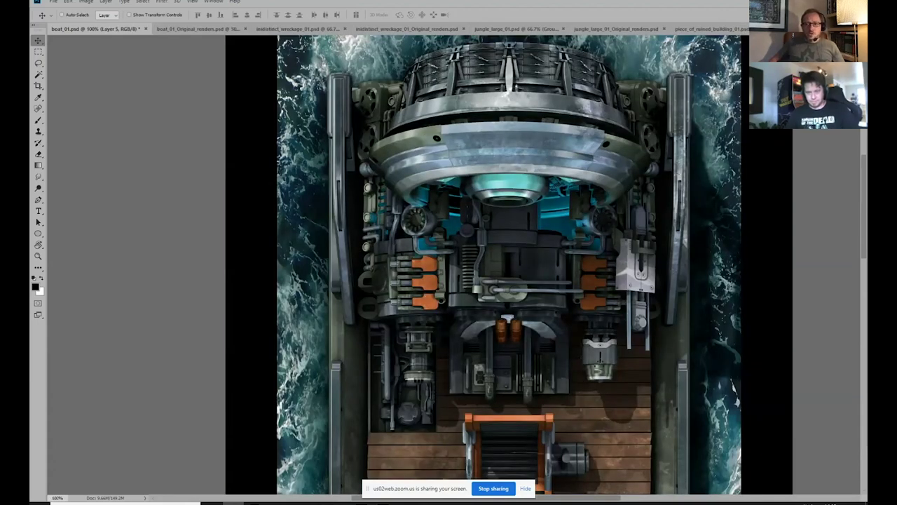
left_click(526, 193, "ctrl+alt")
left_click(526, 193, "ctrl+alt")
left_click_drag(563, 202, 474, 180)
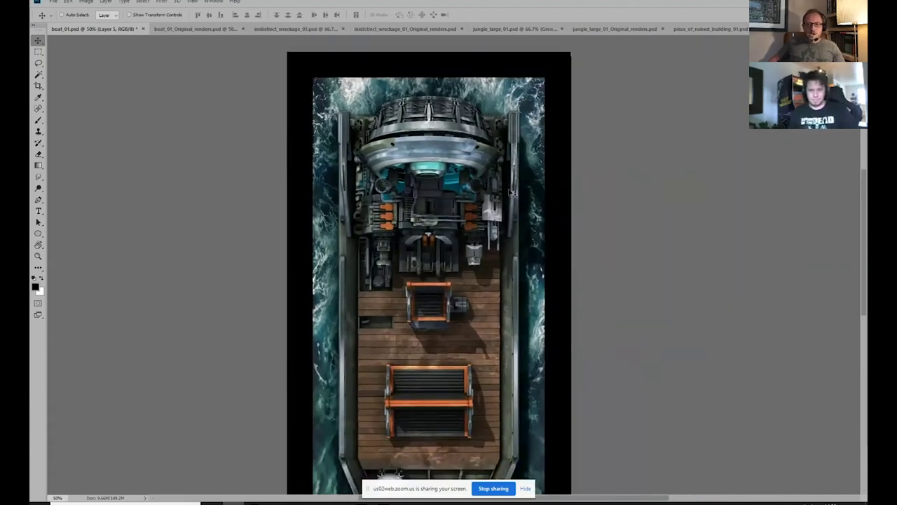
key("ctrl+plus")
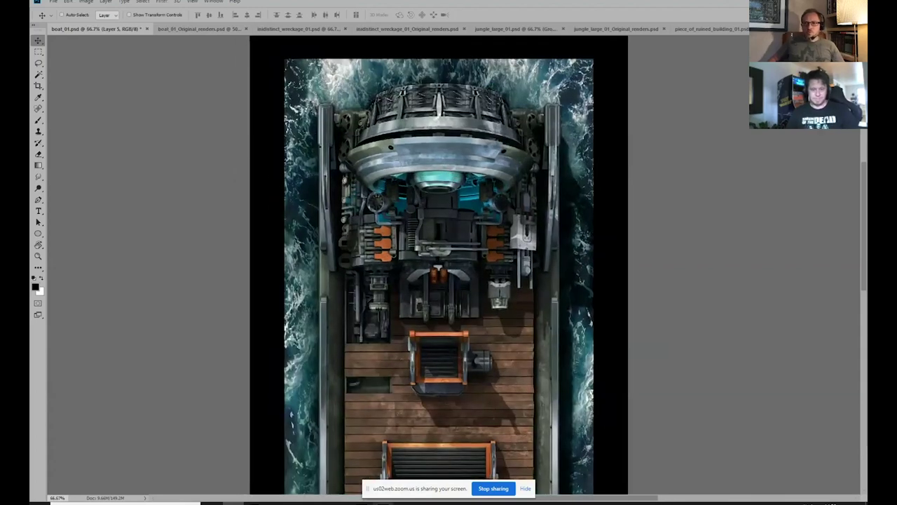
- Switch to the boat scene in 3ds Max and open the first wreckage scene with the intact multi-legged robot
mouse_move(383, 503)
left_click(384, 468)
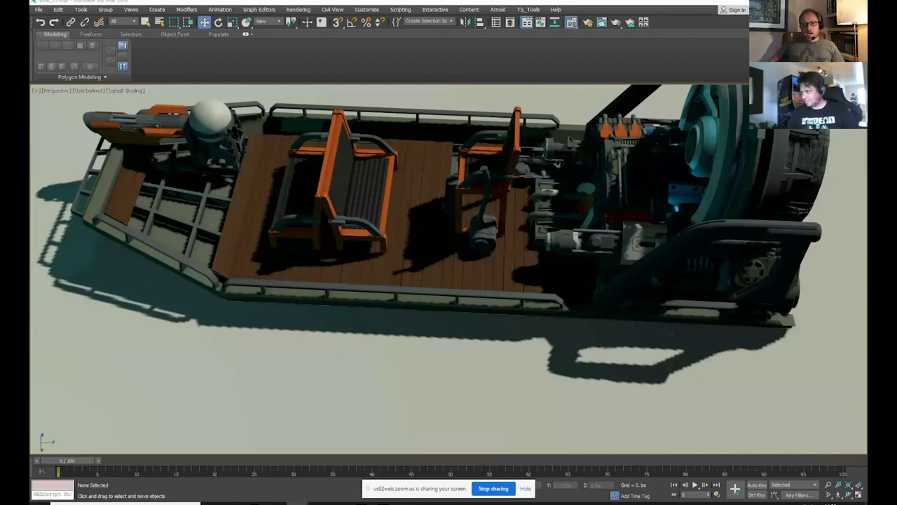
left_click_drag(866, 245, 424, 243)
left_click(455, 245)
left_click(448, 266)
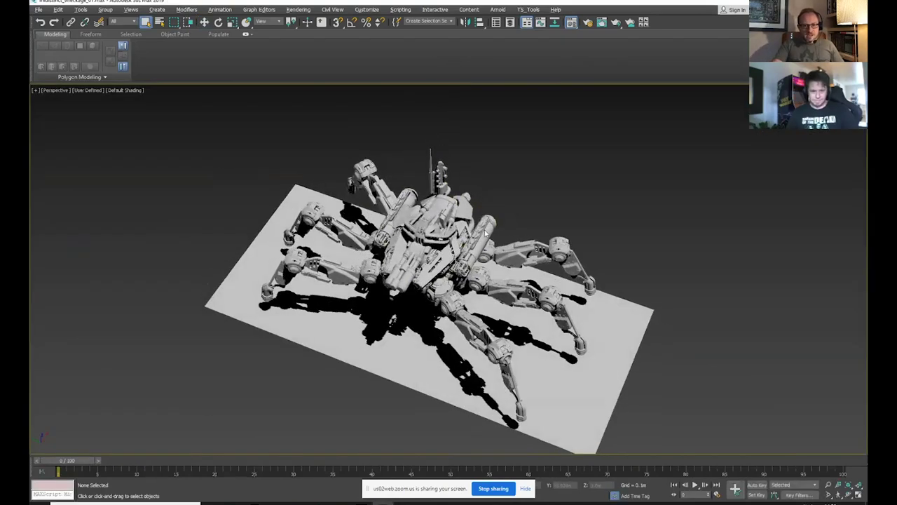
- Examine the intact multi-legged robot model from several angles, including its body, cannons and legs
scroll(485, 233, "up", 5)
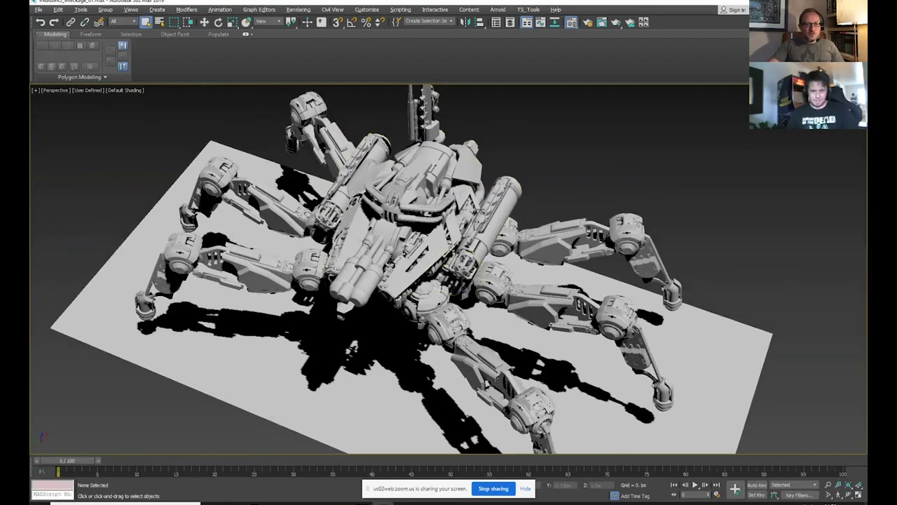
left_click_drag(482, 211, 392, 220)
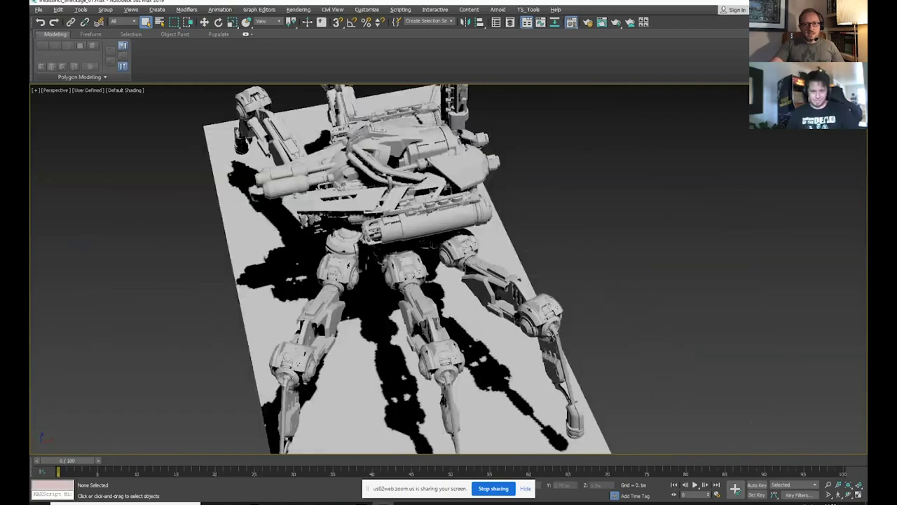
left_click_drag(505, 196, 413, 210)
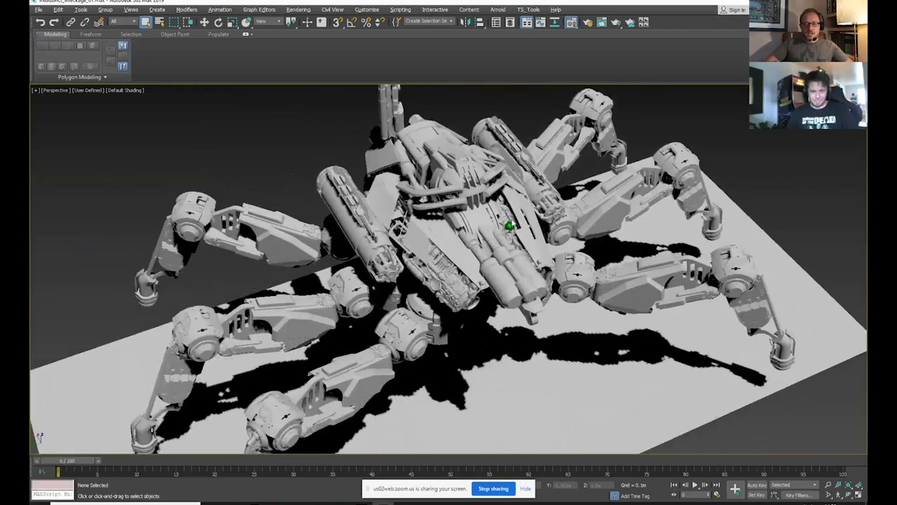
left_click_drag(510, 224, 538, 237)
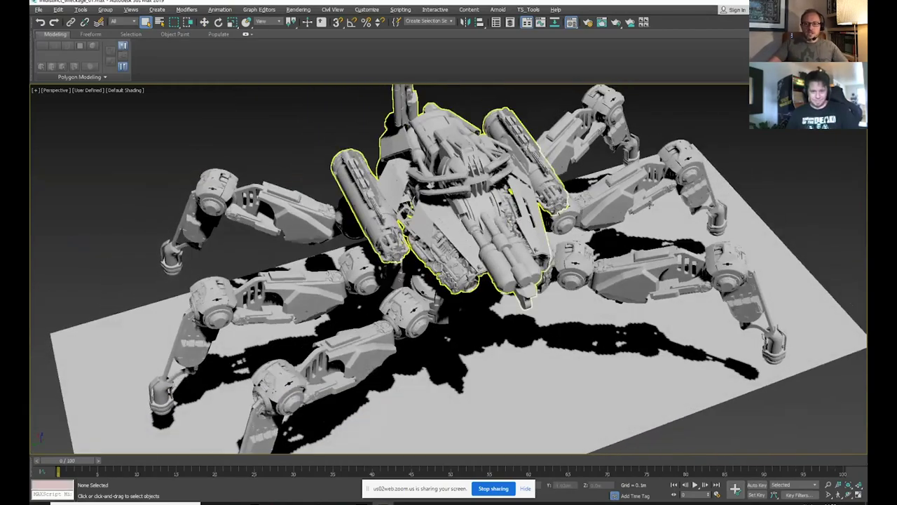
left_click_drag(733, 152, 538, 213)
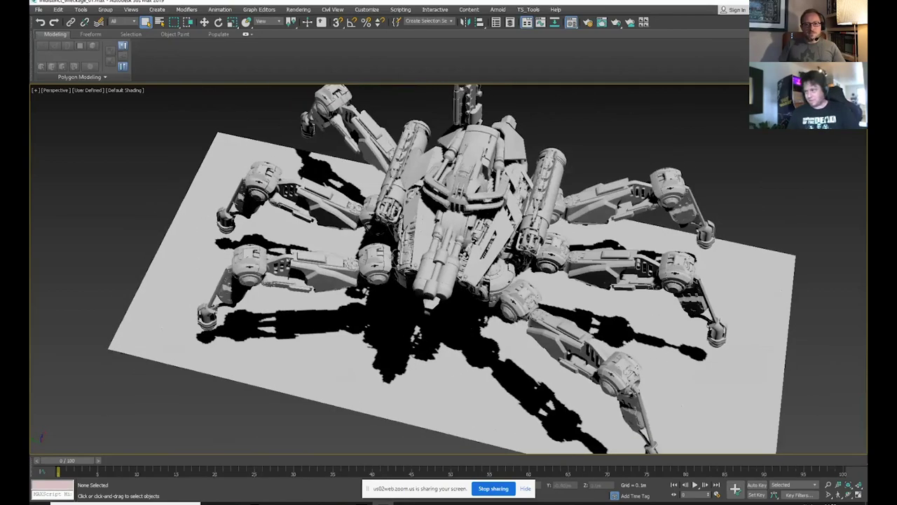
- Open the second wreckage scene and examine the broken robot with its moss, rocks and scattered legs
left_click_drag(500, 178, 500, 178)
left_click(524, 185)
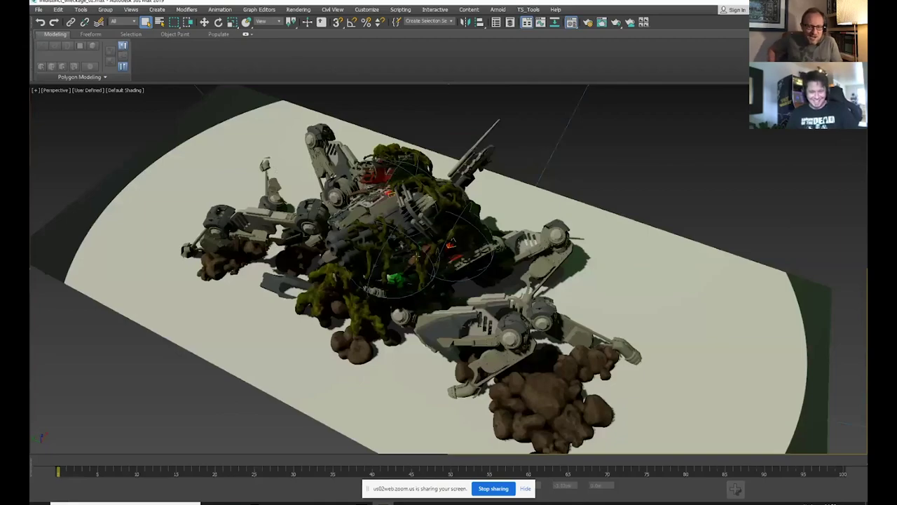
left_click_drag(479, 236, 390, 265)
scroll(435, 275, "up", 3)
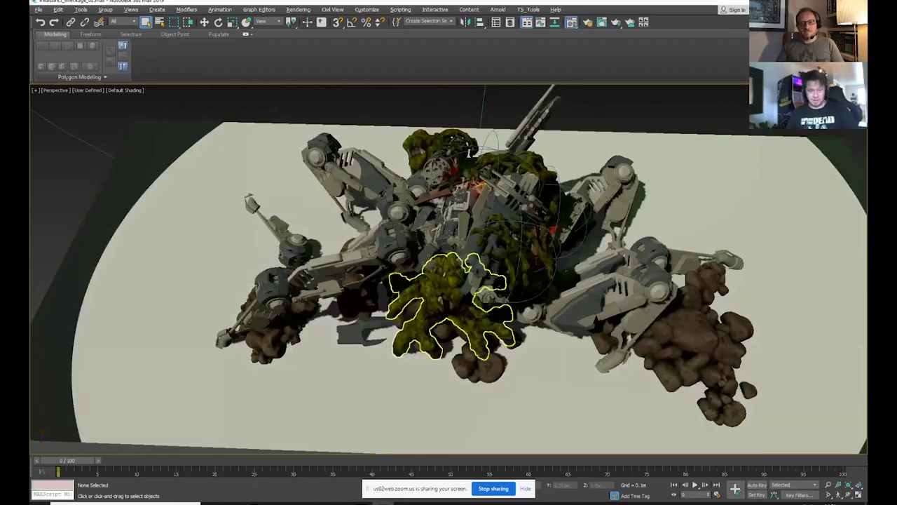
left_click_drag(478, 242, 479, 267)
left_click_drag(464, 205, 496, 242)
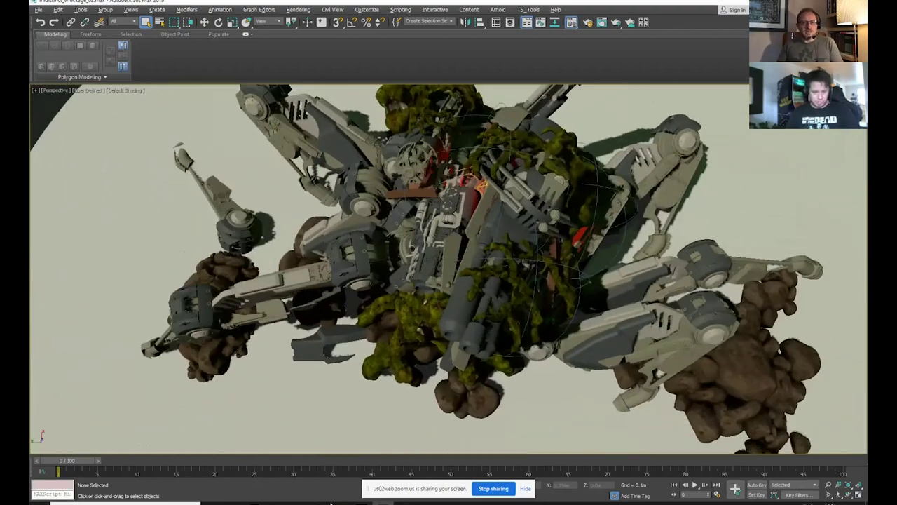
- Switch back to boat_01.psd in Photoshop
mouse_move(233, 502)
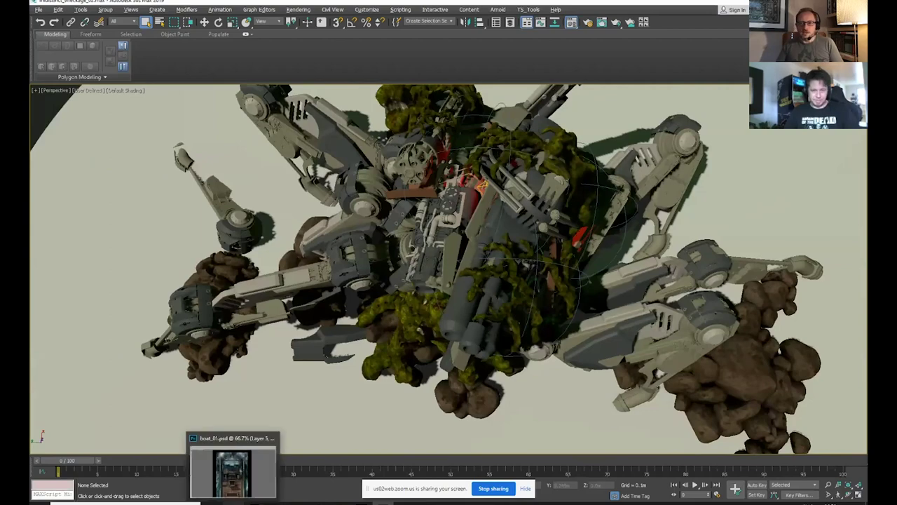
left_click(233, 473)
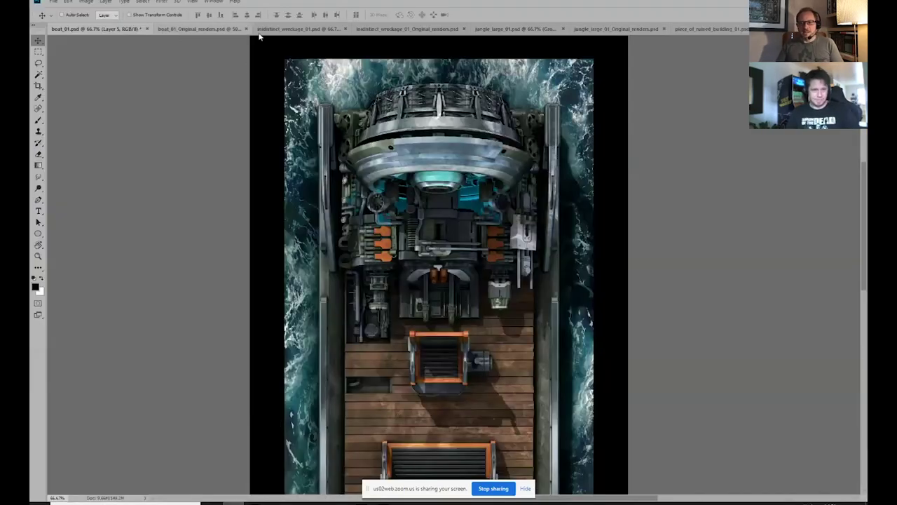
- Close boat_01.psd and boat_01_Original_renders.psd without saving the changes
left_click(146, 29)
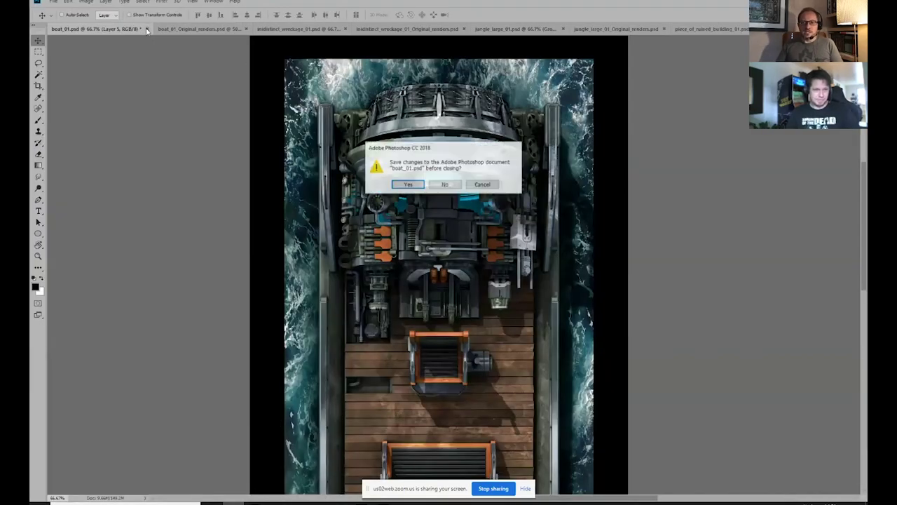
left_click(445, 186)
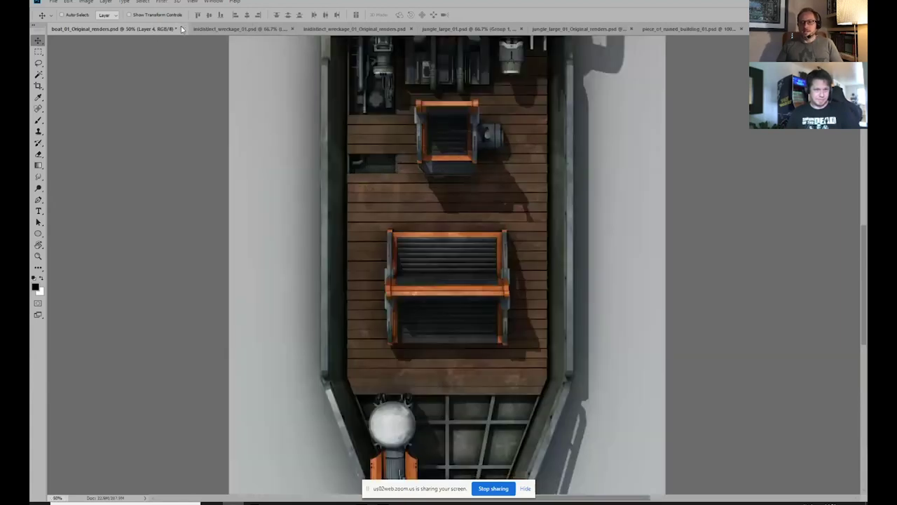
left_click(180, 29)
left_click(444, 184)
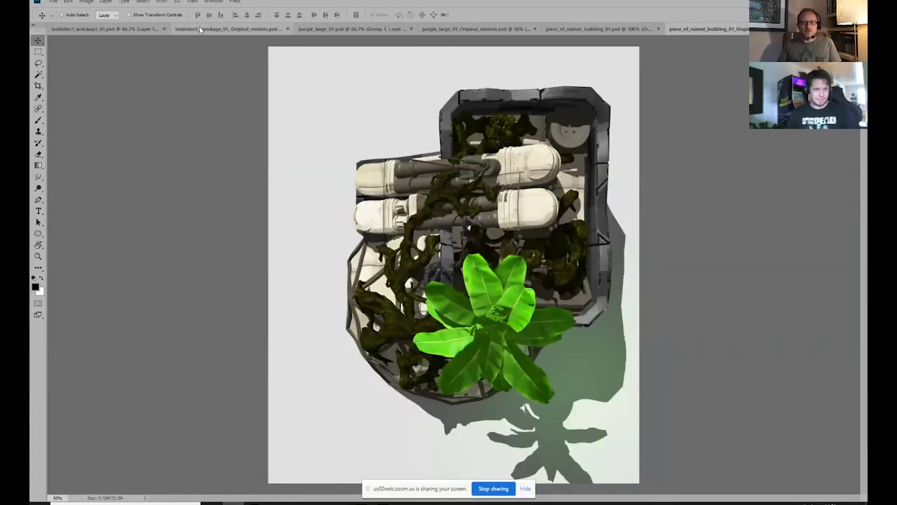
- Switch to inidistinct_wreckage_01_Original_renders.psd and examine the wreckage's render passes, including the red, green and blue mask and the mossy texture render
left_click(199, 29)
left_click(472, 251, "ctrl")
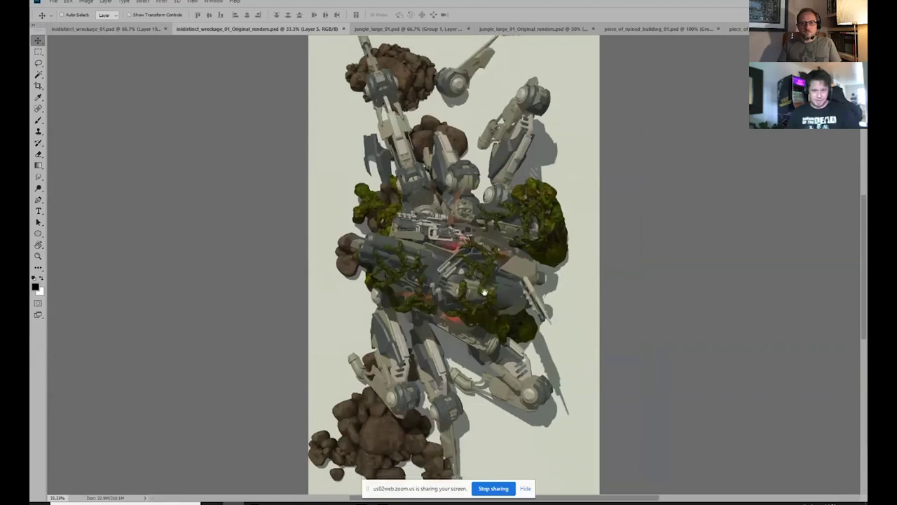
left_click_drag(483, 292, 489, 309)
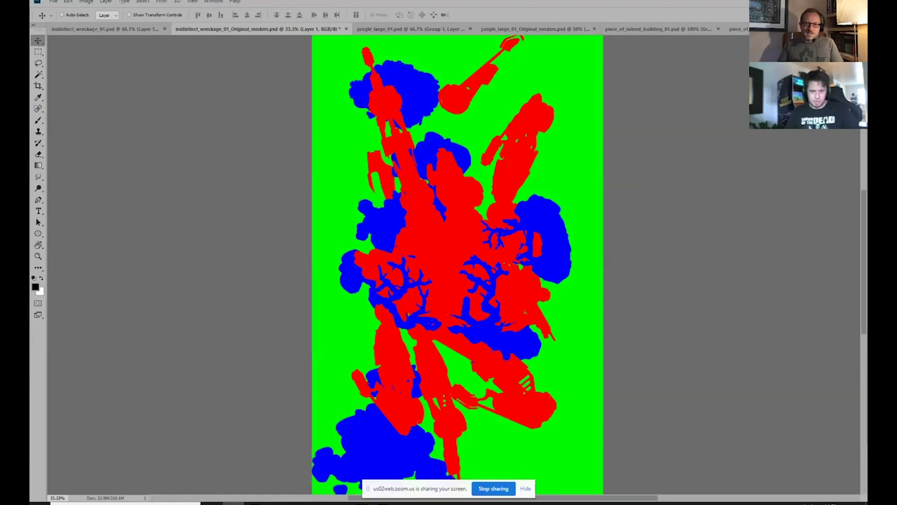
left_click_drag(466, 250, 465, 176)
left_click(455, 207, "ctrl")
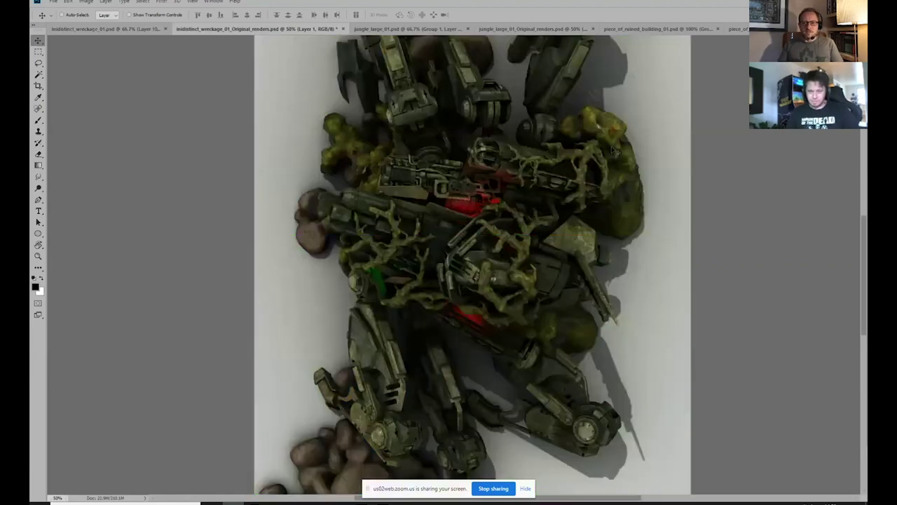
left_click(550, 156, "alt")
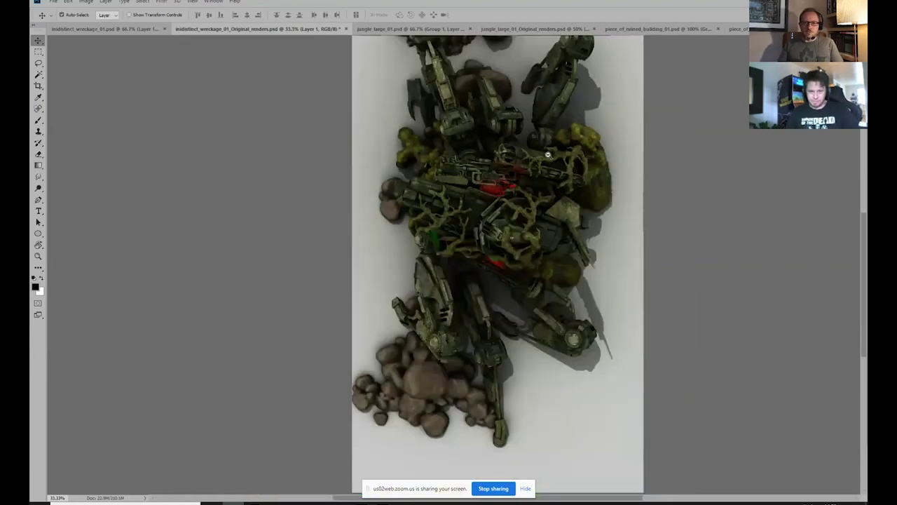
left_click_drag(550, 157, 559, 211)
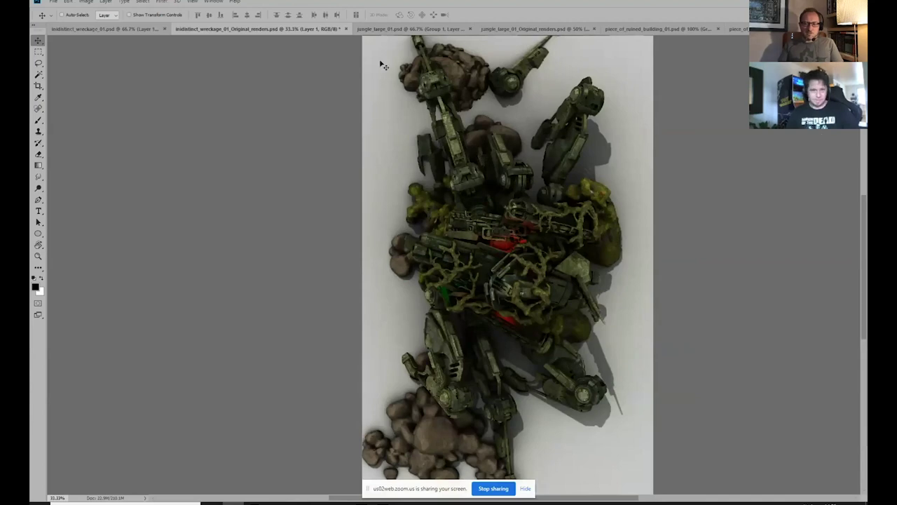
- Switch to inidistinct_wreckage_01.psd and reveal its layers from the grass ground up through rubble, black silhouette, mossy rocks, plants and robot
left_click(120, 28)
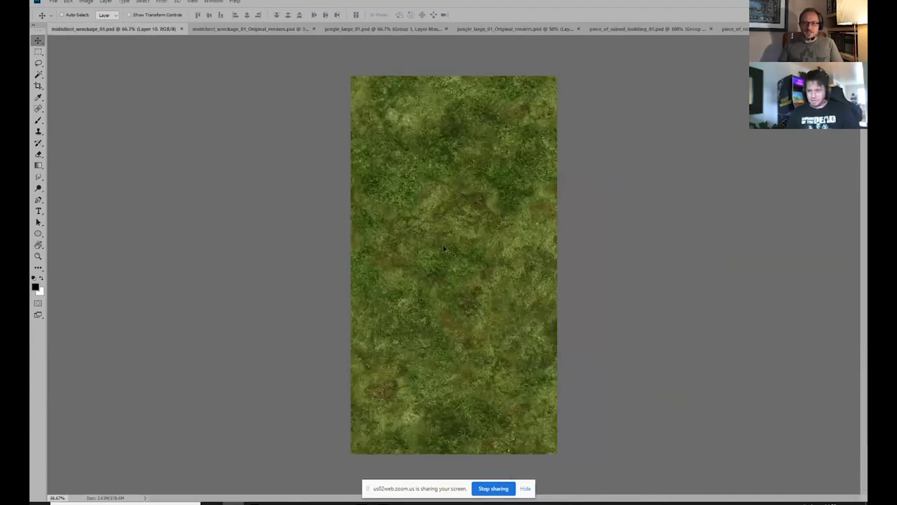
key("ctrl+plus")
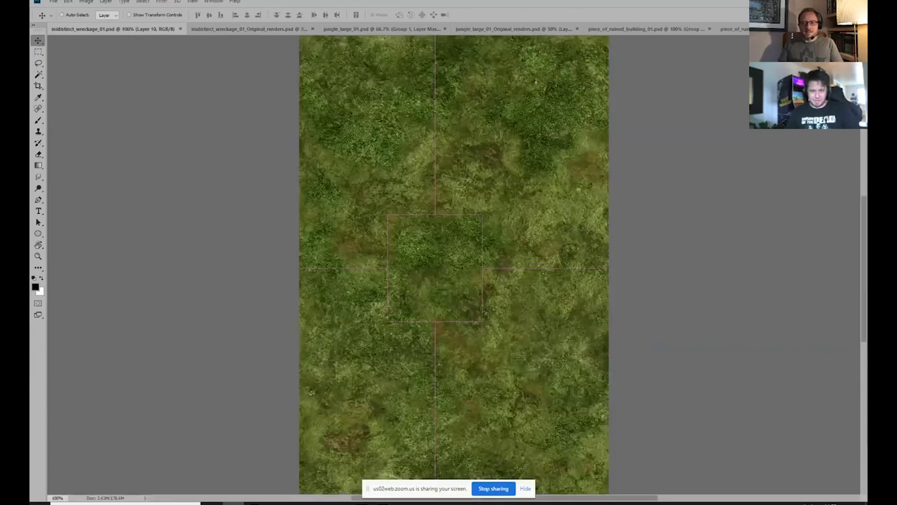
key("ctrl+comma")
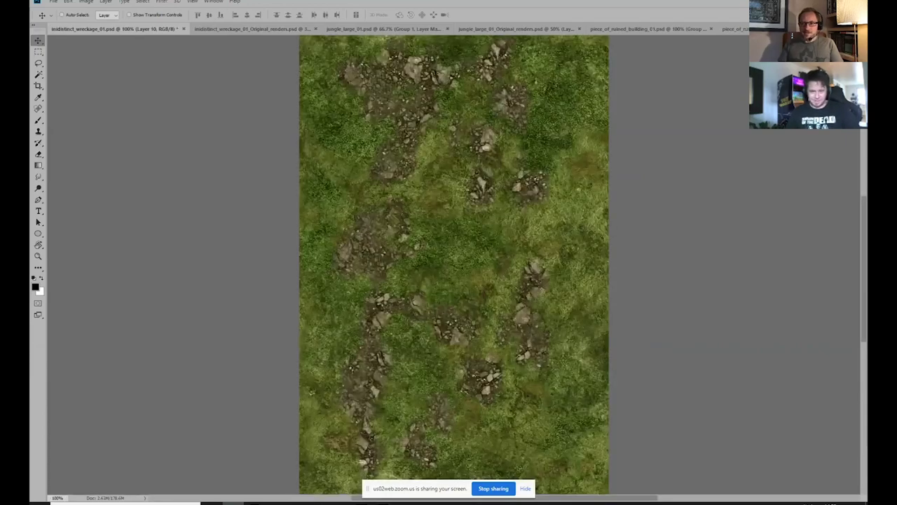
key("ctrl+comma")
key("ctrl+comma")
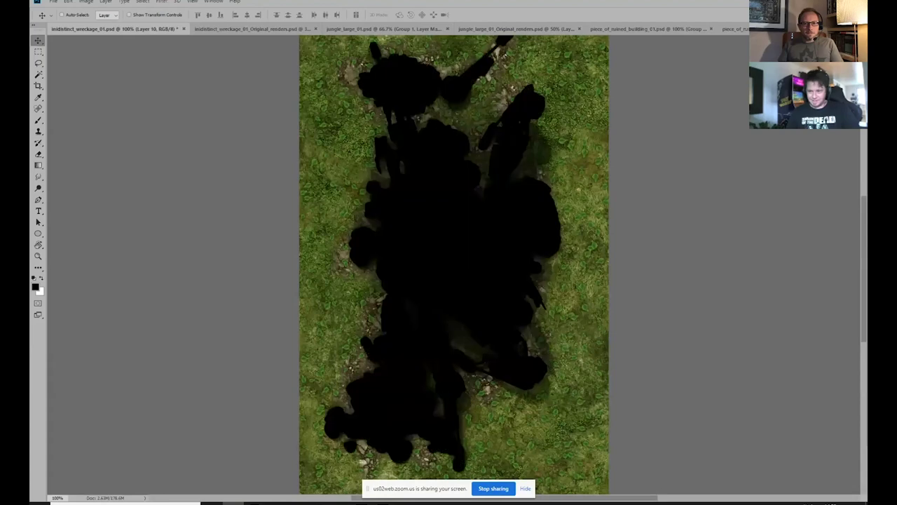
key("ctrl+comma")
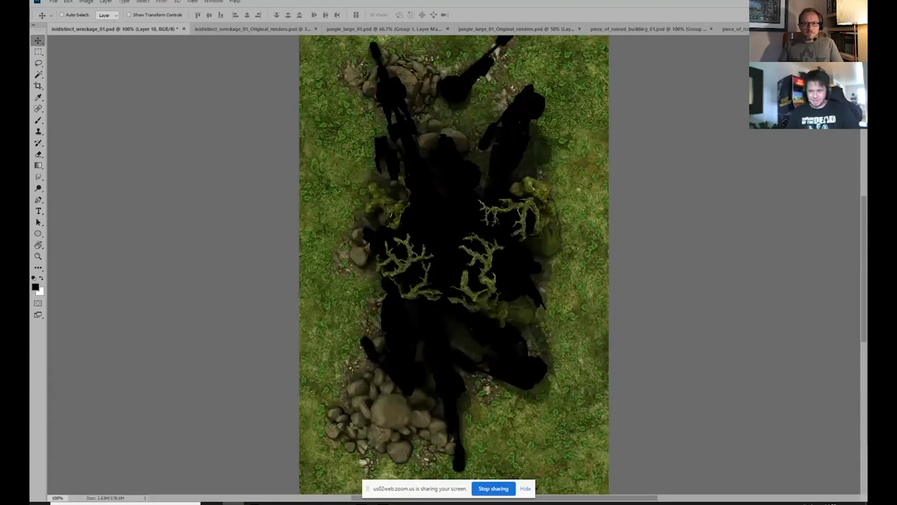
key("ctrl+comma")
key("ctrl+comma")
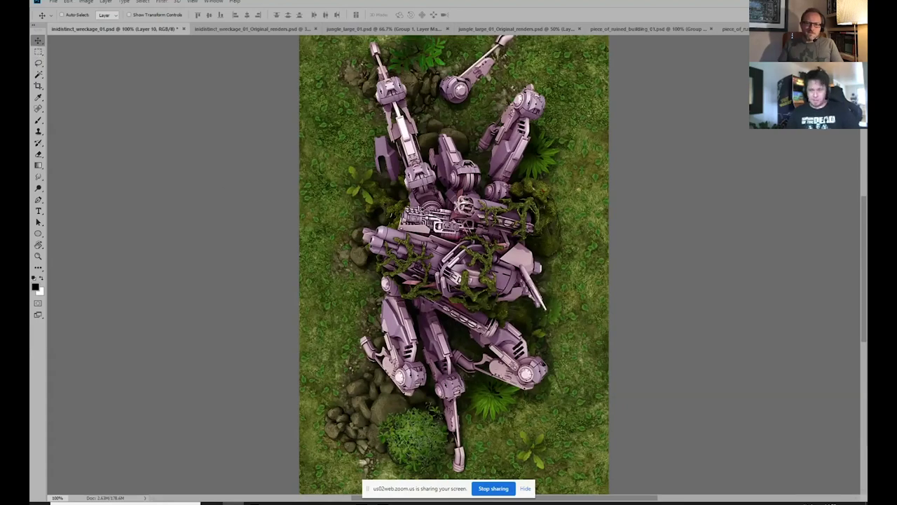
- Reveal the red glow, grime, hanging vines and black outline mask layers over the robot wreckage
key("ctrl+comma")
key("ctrl+comma")
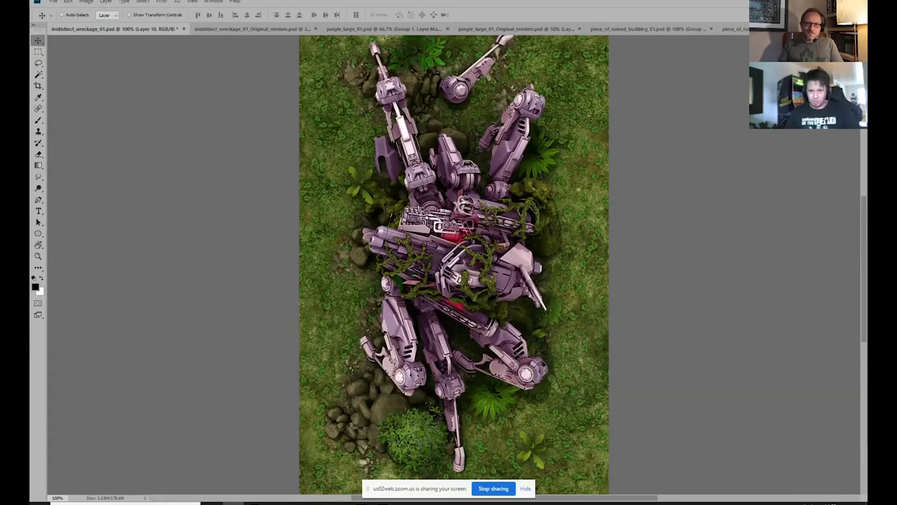
key("ctrl+comma")
key("ctrl+comma")
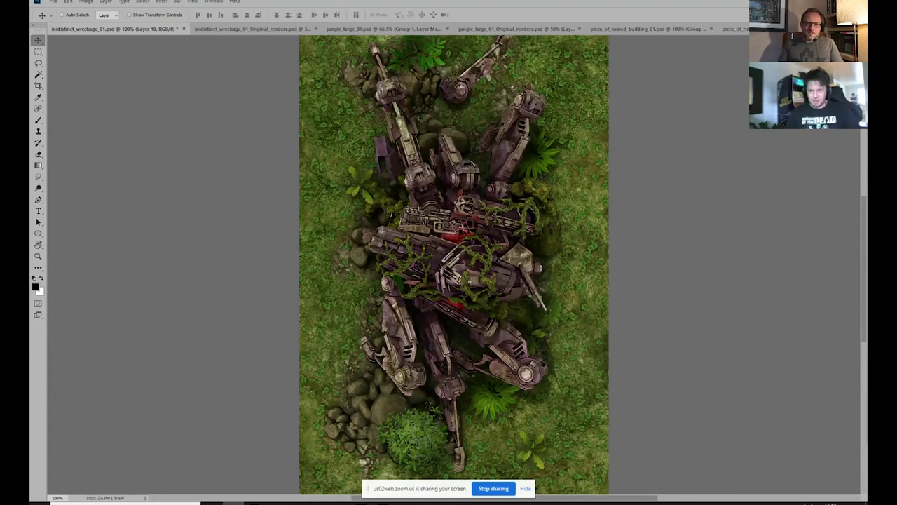
key("ctrl+comma")
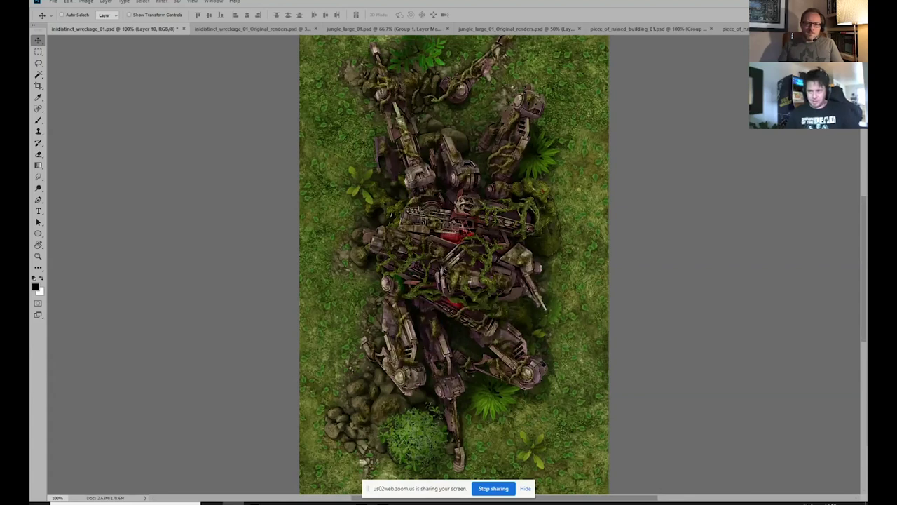
key("ctrl+comma")
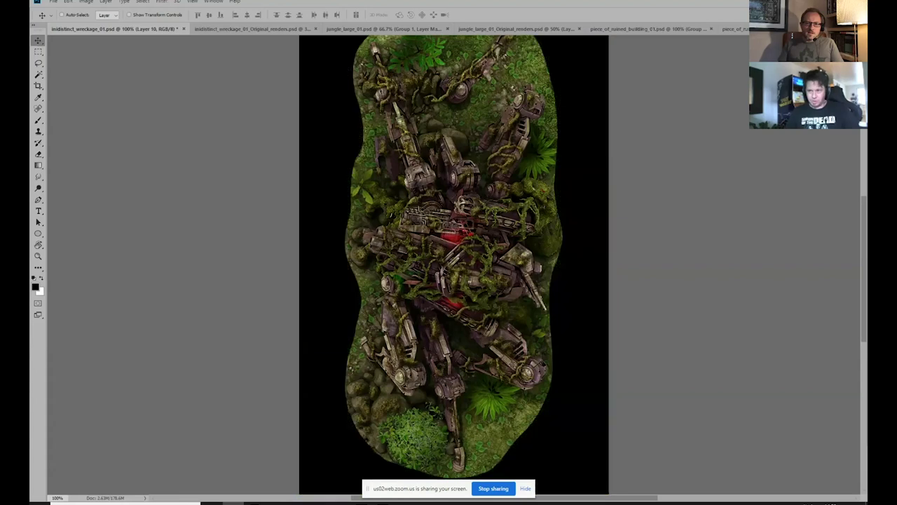
key("ctrl+comma")
key("ctrl+comma")
left_click_drag(435, 198, 431, 180)
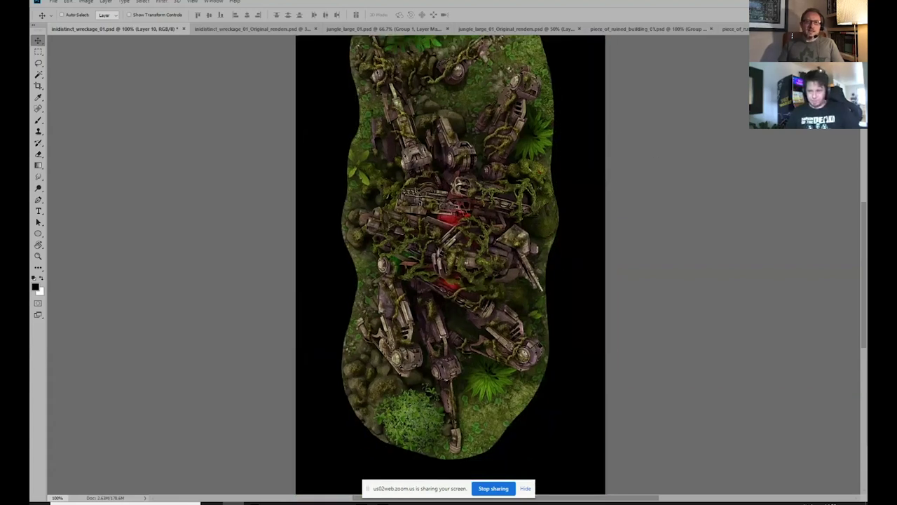
- Toggle the shadow and shading layers of the wreckage painting to compare their effect
key("ctrl+comma")
key("ctrl+comma")
key("ctrl+comma")
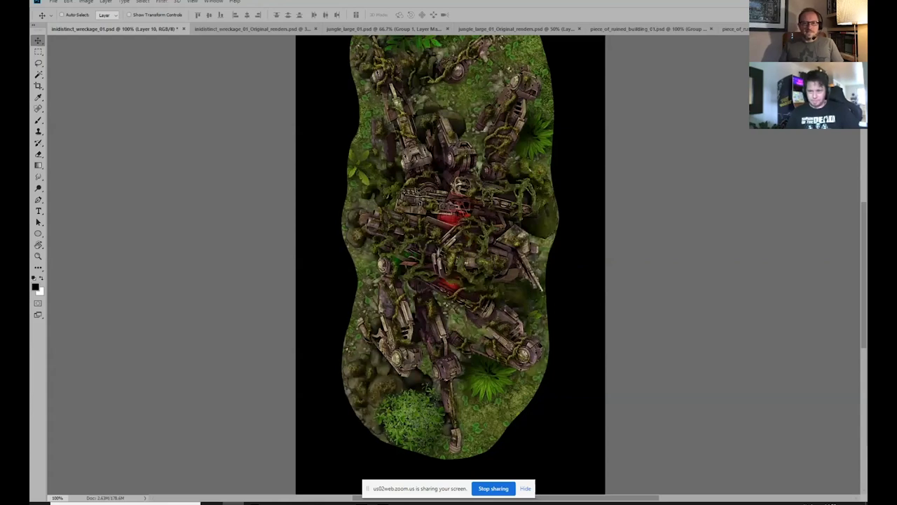
key("ctrl+comma")
key("ctrl+comma")
key("ctrl+comma")
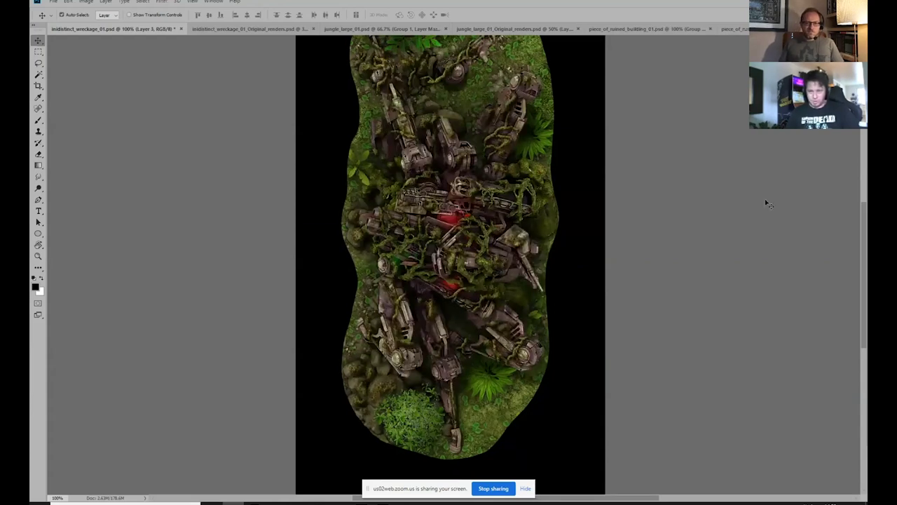
- Try a Hue/Saturation adjustment on Layer 3 of the wreckage painting and cancel it
key("ctrl+u")
left_click_drag(639, 106, 714, 110)
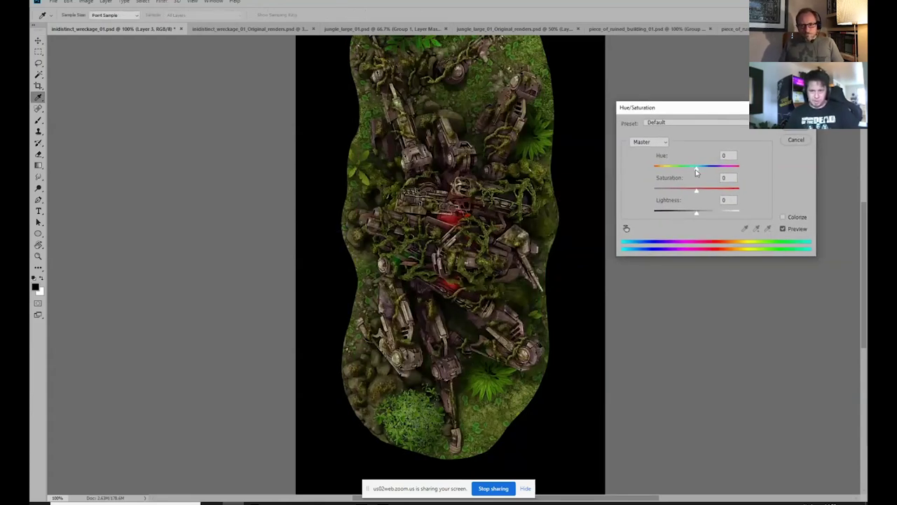
left_click_drag(696, 168, 637, 191)
left_click(795, 141)
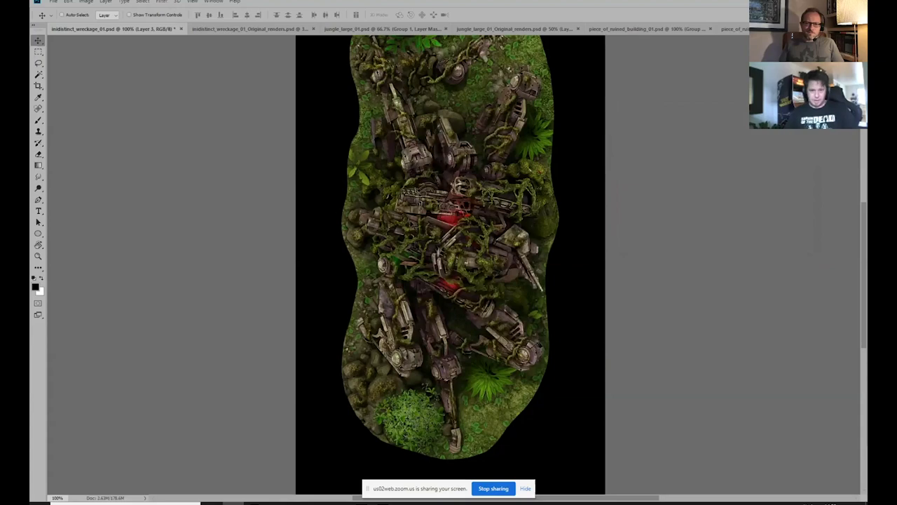
- Close inidistinct_wreckage_01.psd and inidistinct_wreckage_01_Original_renders.psd without saving the changes
left_click(412, 214, "ctrl")
left_click(412, 213, "ctrl")
left_click(385, 230, "ctrl+alt")
scroll(384, 229, "down", 1)
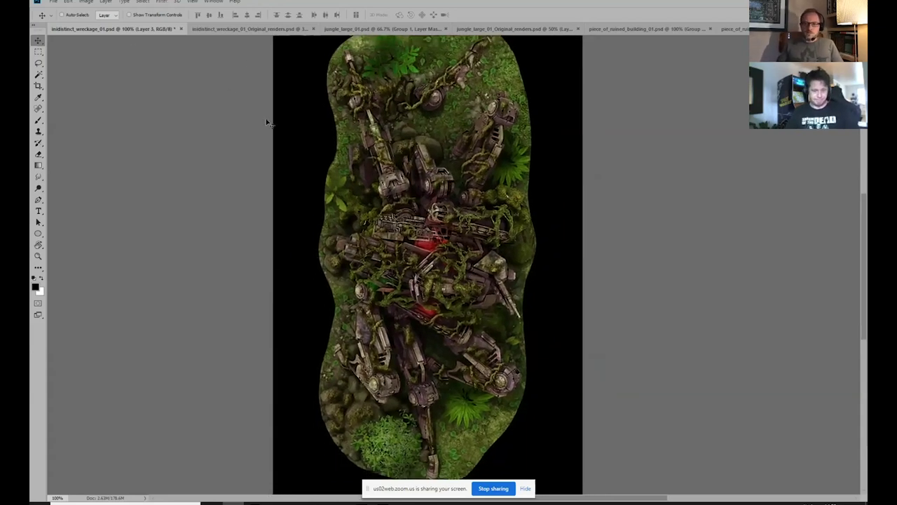
key("ctrl+w")
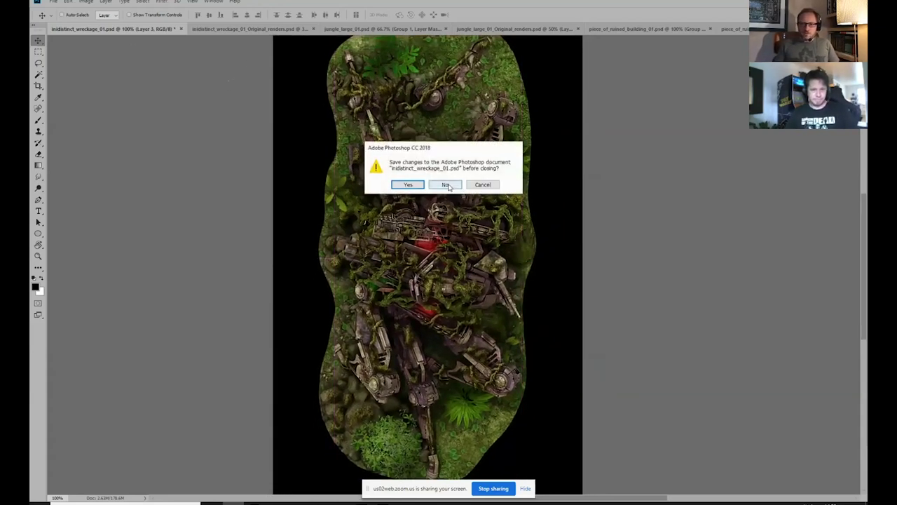
left_click(446, 184)
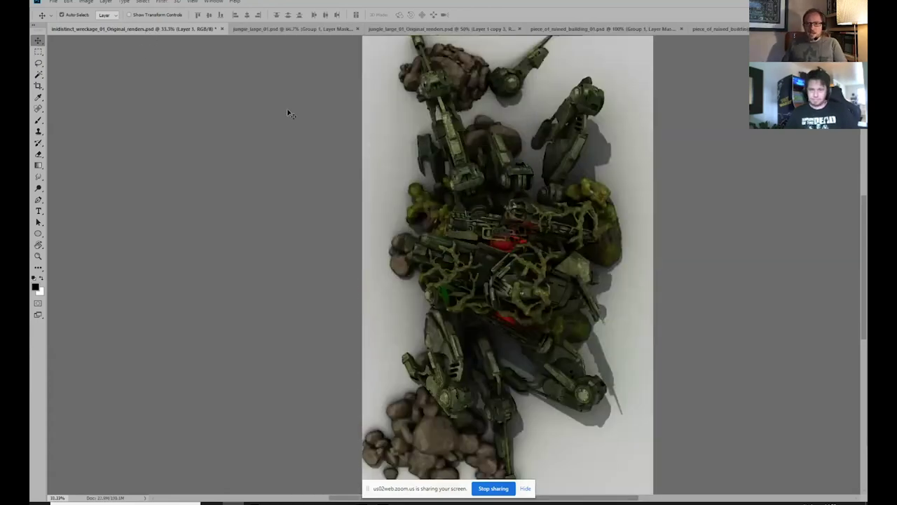
key("ctrl+w")
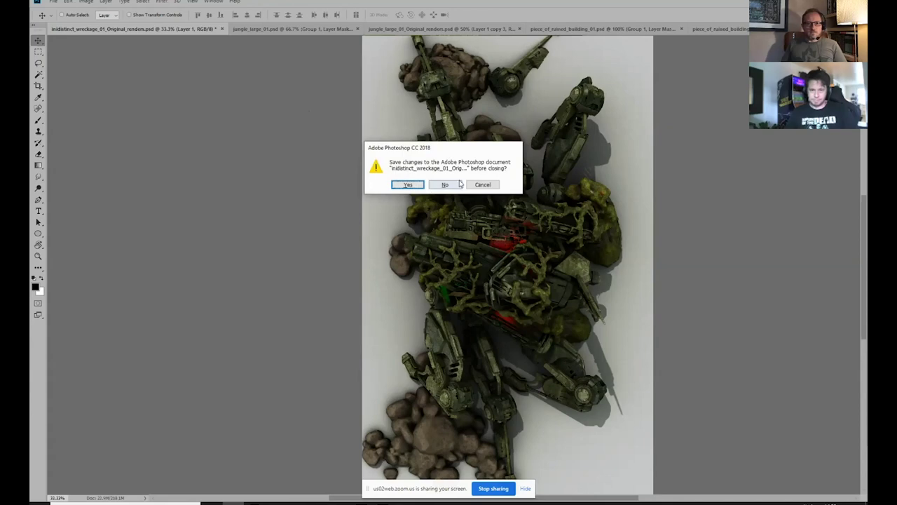
left_click(454, 187)
left_click(454, 185)
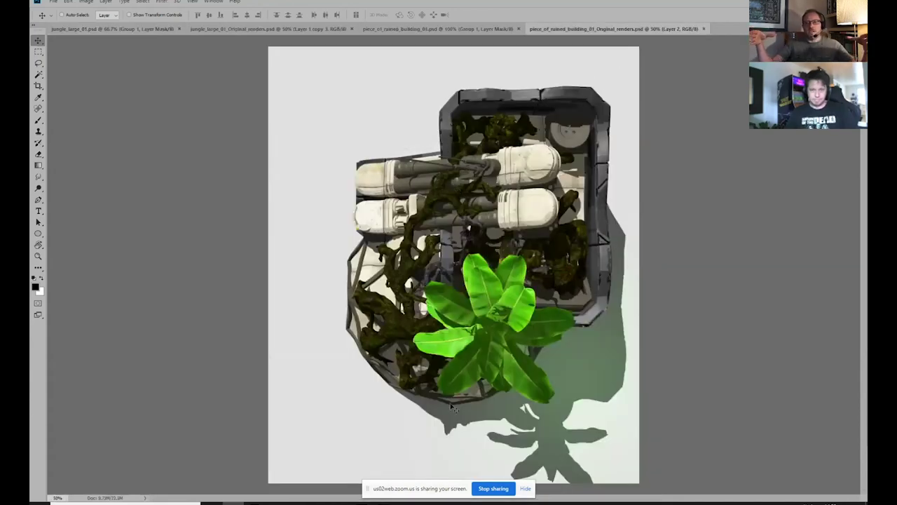
- Switch to 3ds Max, view the whole broken robot scene once more and open the jungle_large_01 scene
key("alt+Tab")
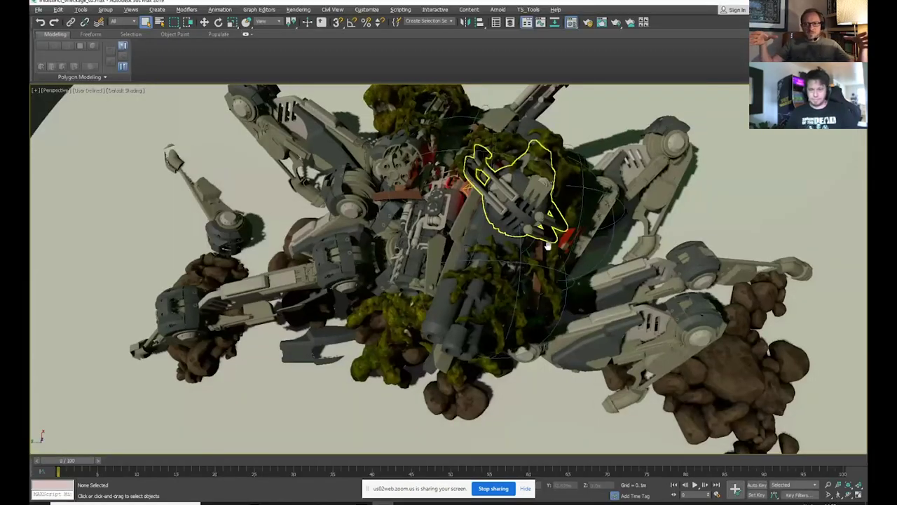
scroll(449, 269, "down", 3)
scroll(448, 269, "up", 3)
left_click_drag(692, 213, 702, 209)
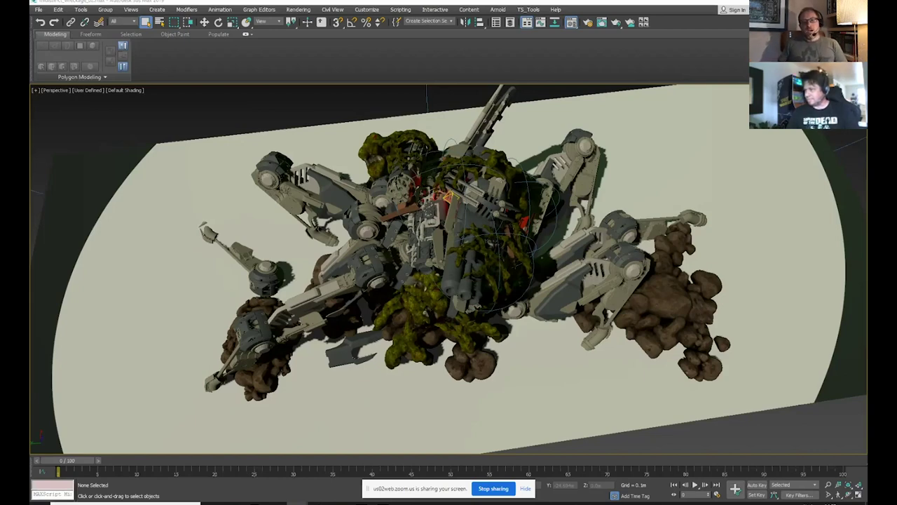
left_click_drag(558, 211, 538, 212)
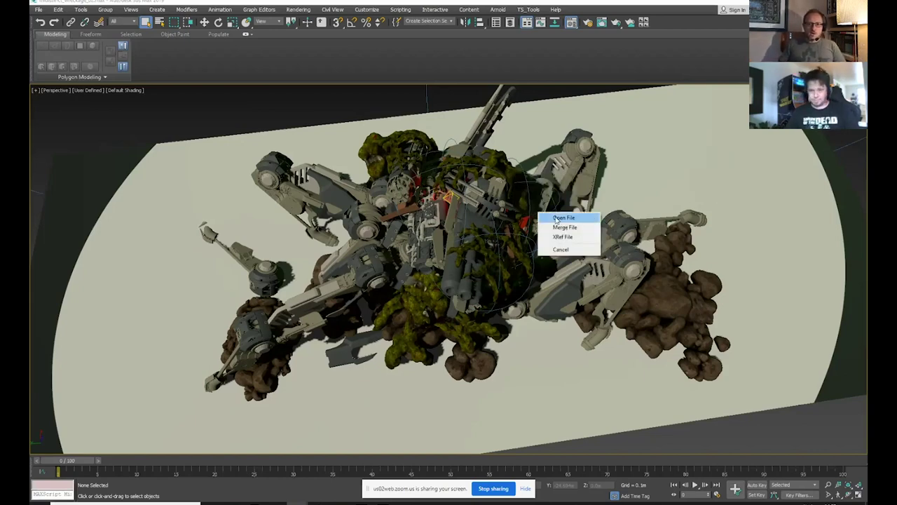
left_click(565, 227)
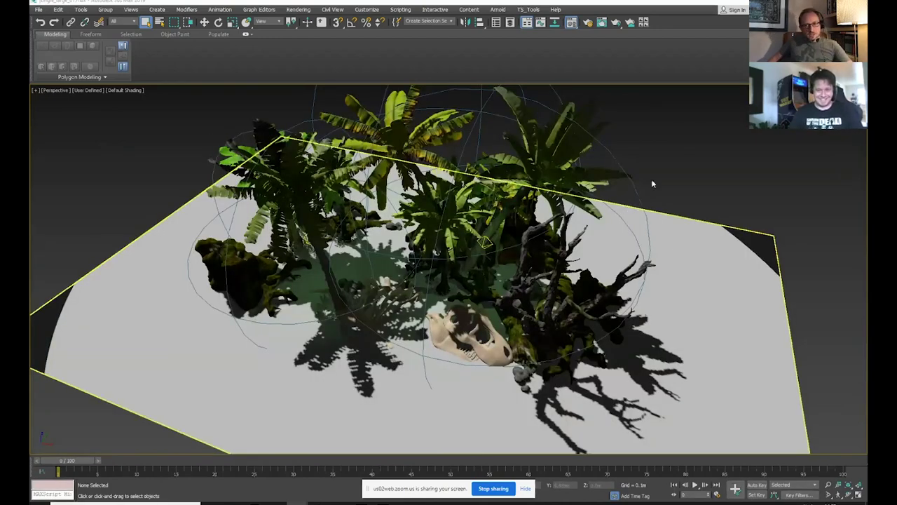
- Hide the lights in the jungle scene and examine its palms, dead branches and dinosaur skull
scroll(651, 179, "up", 6)
key("shift+l")
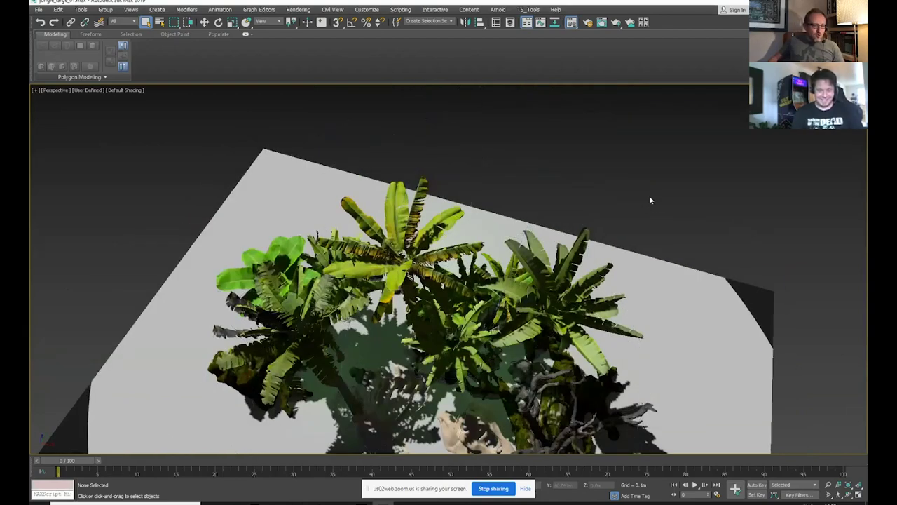
left_click_drag(485, 232, 478, 196)
left_click_drag(434, 231, 443, 188)
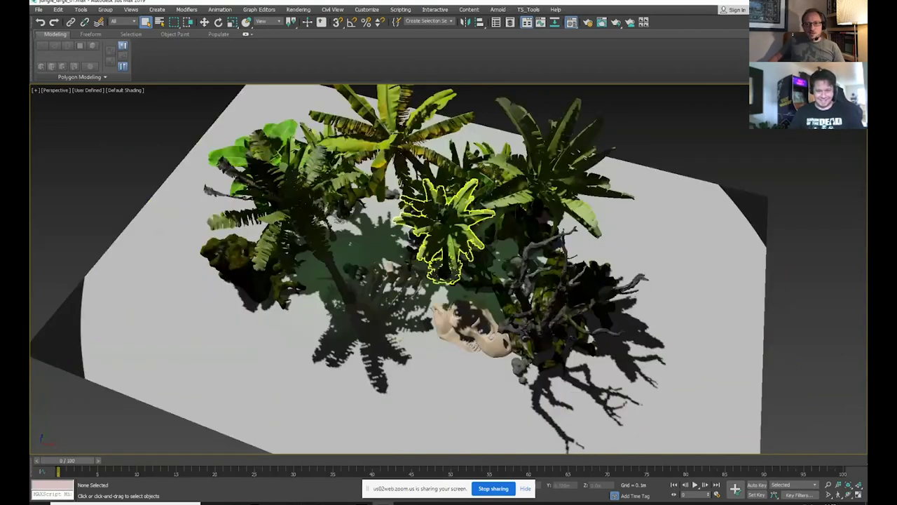
scroll(461, 342, "up", 5)
left_click(486, 333)
left_click_drag(486, 333, 520, 337)
scroll(527, 314, "down", 6)
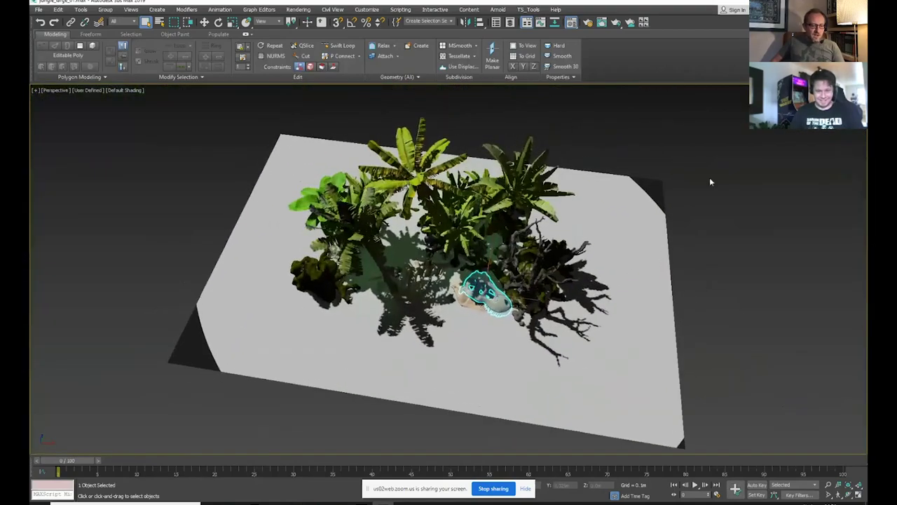
- Deselect the dinosaur skull and examine the palms, branches and skull of the jungle scene up close
left_click(708, 176)
scroll(506, 220, "up", 2)
mouse_move(506, 221)
left_mouse_down()
mouse_move(509, 232)
mouse_move(511, 208)
left_mouse_up()
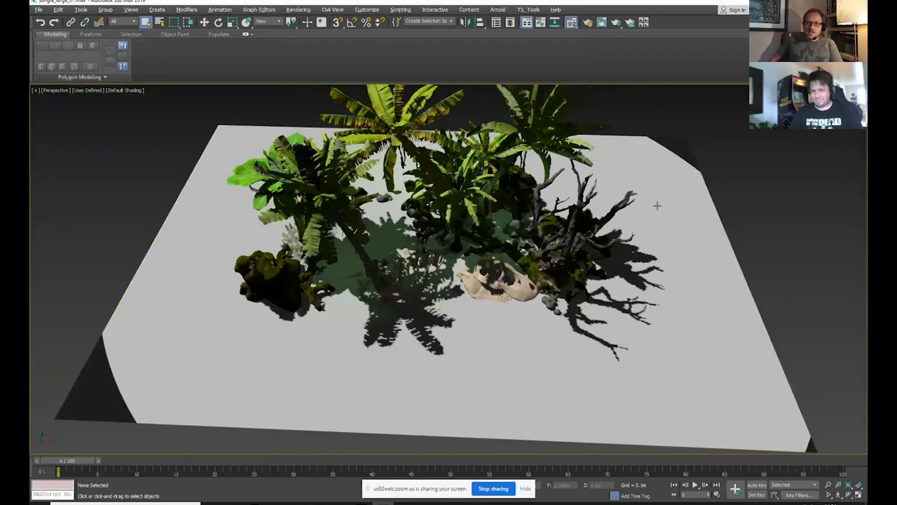
left_click_drag(568, 210, 639, 213)
scroll(596, 221, "up", 3)
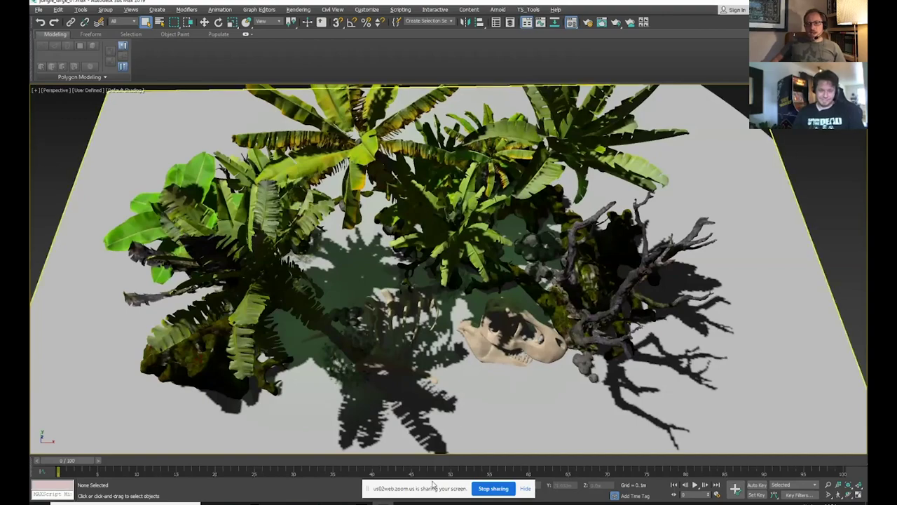
- Switch to Photoshop and compare the render passes in jungle_large_01_Original_renders.psd by toggling the visibility of Layer 1 copy 3
left_click(234, 503)
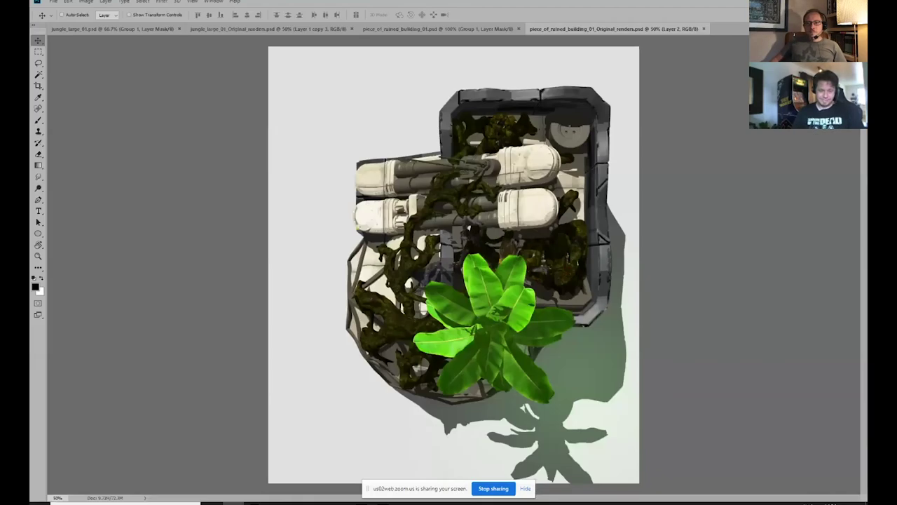
left_click(226, 28)
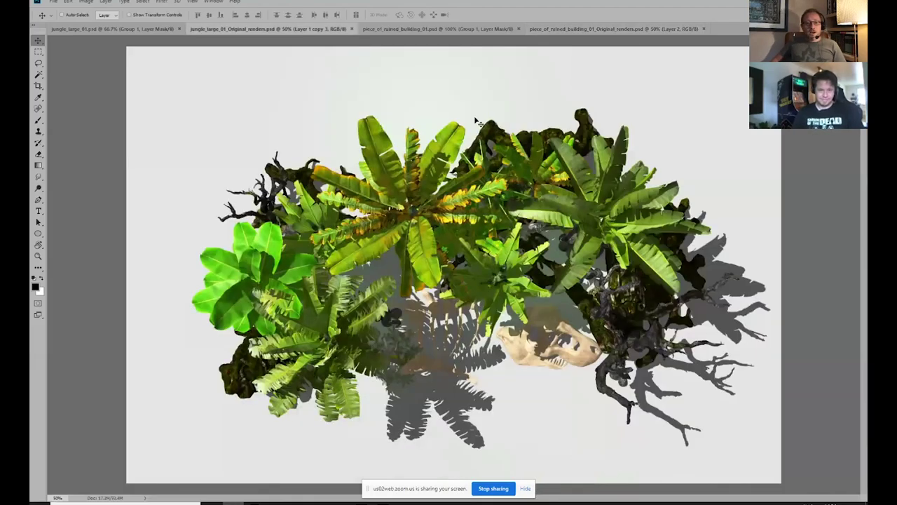
key("ctrl+comma")
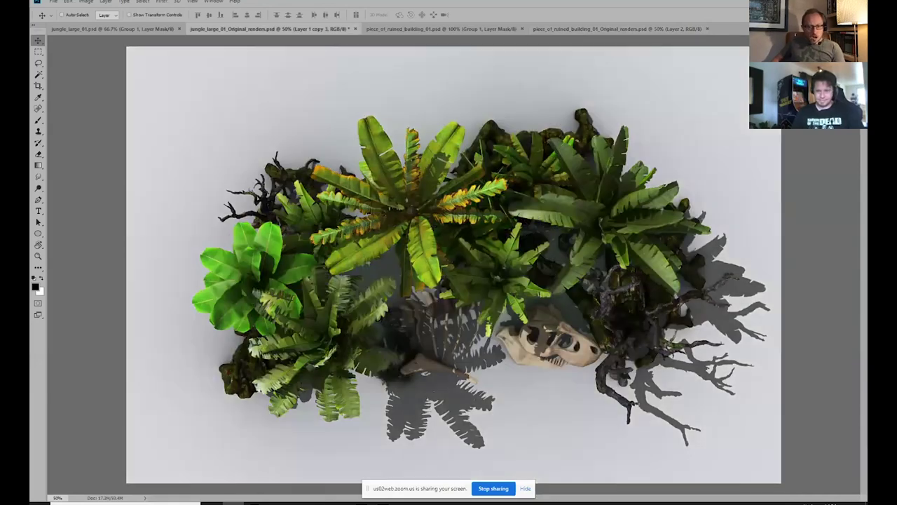
key("ctrl+comma")
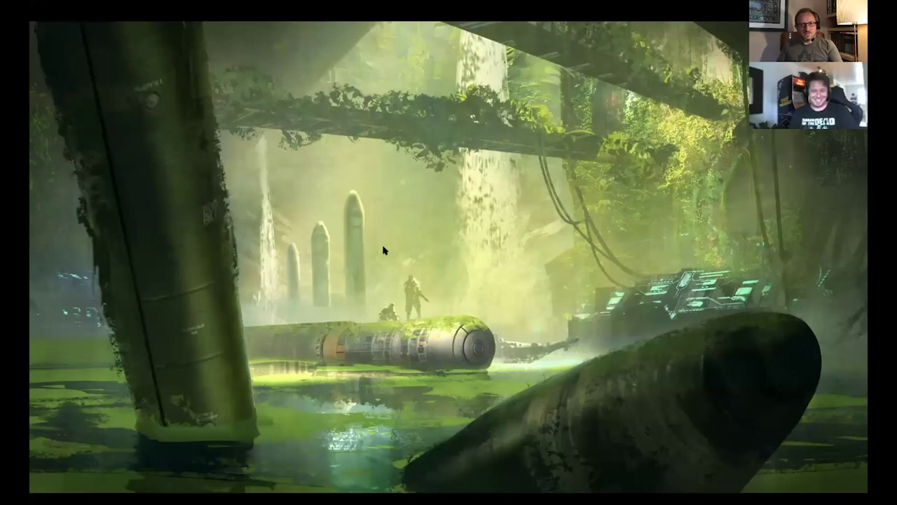
- Switch to the image viewer showing the Sinornithosaurus.jpg painting
key("super+Tab")
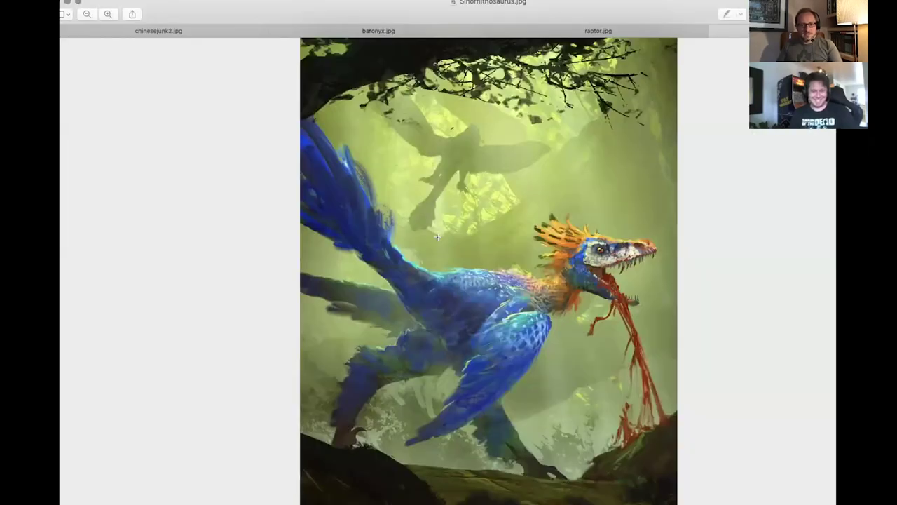